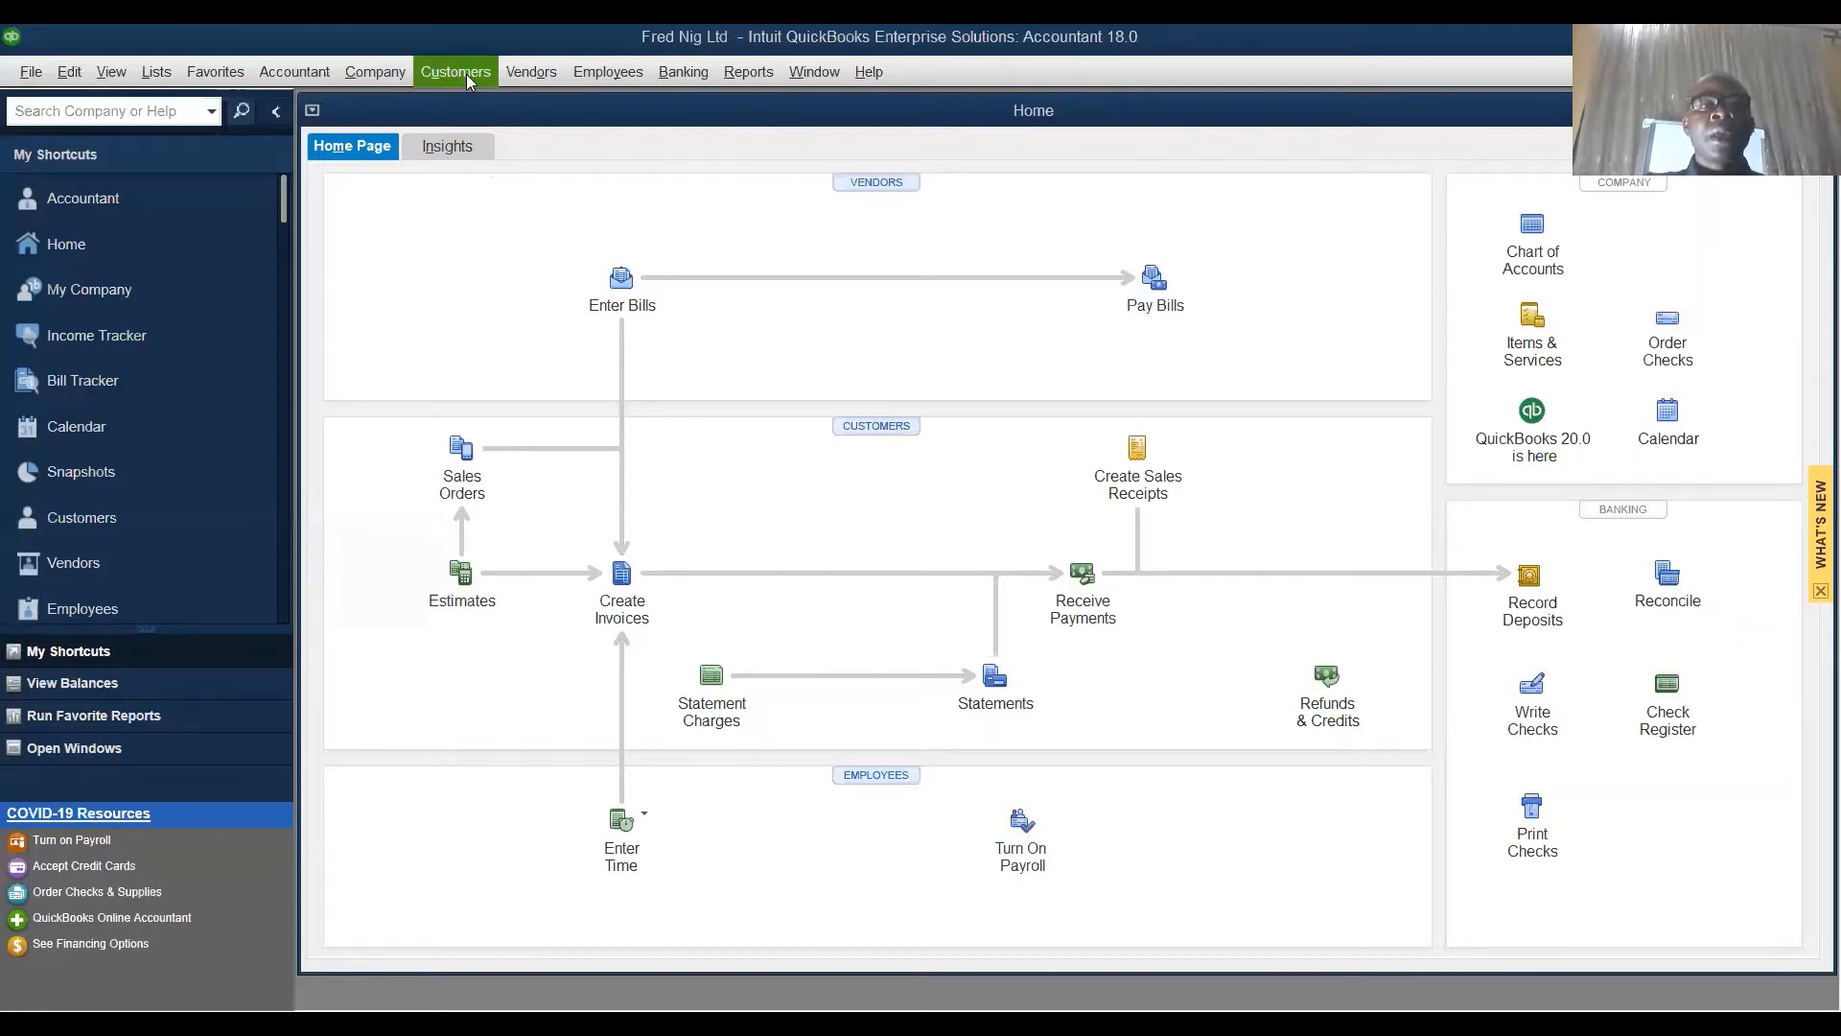
- Open the Customer Center from the Customers menu
click(467, 73)
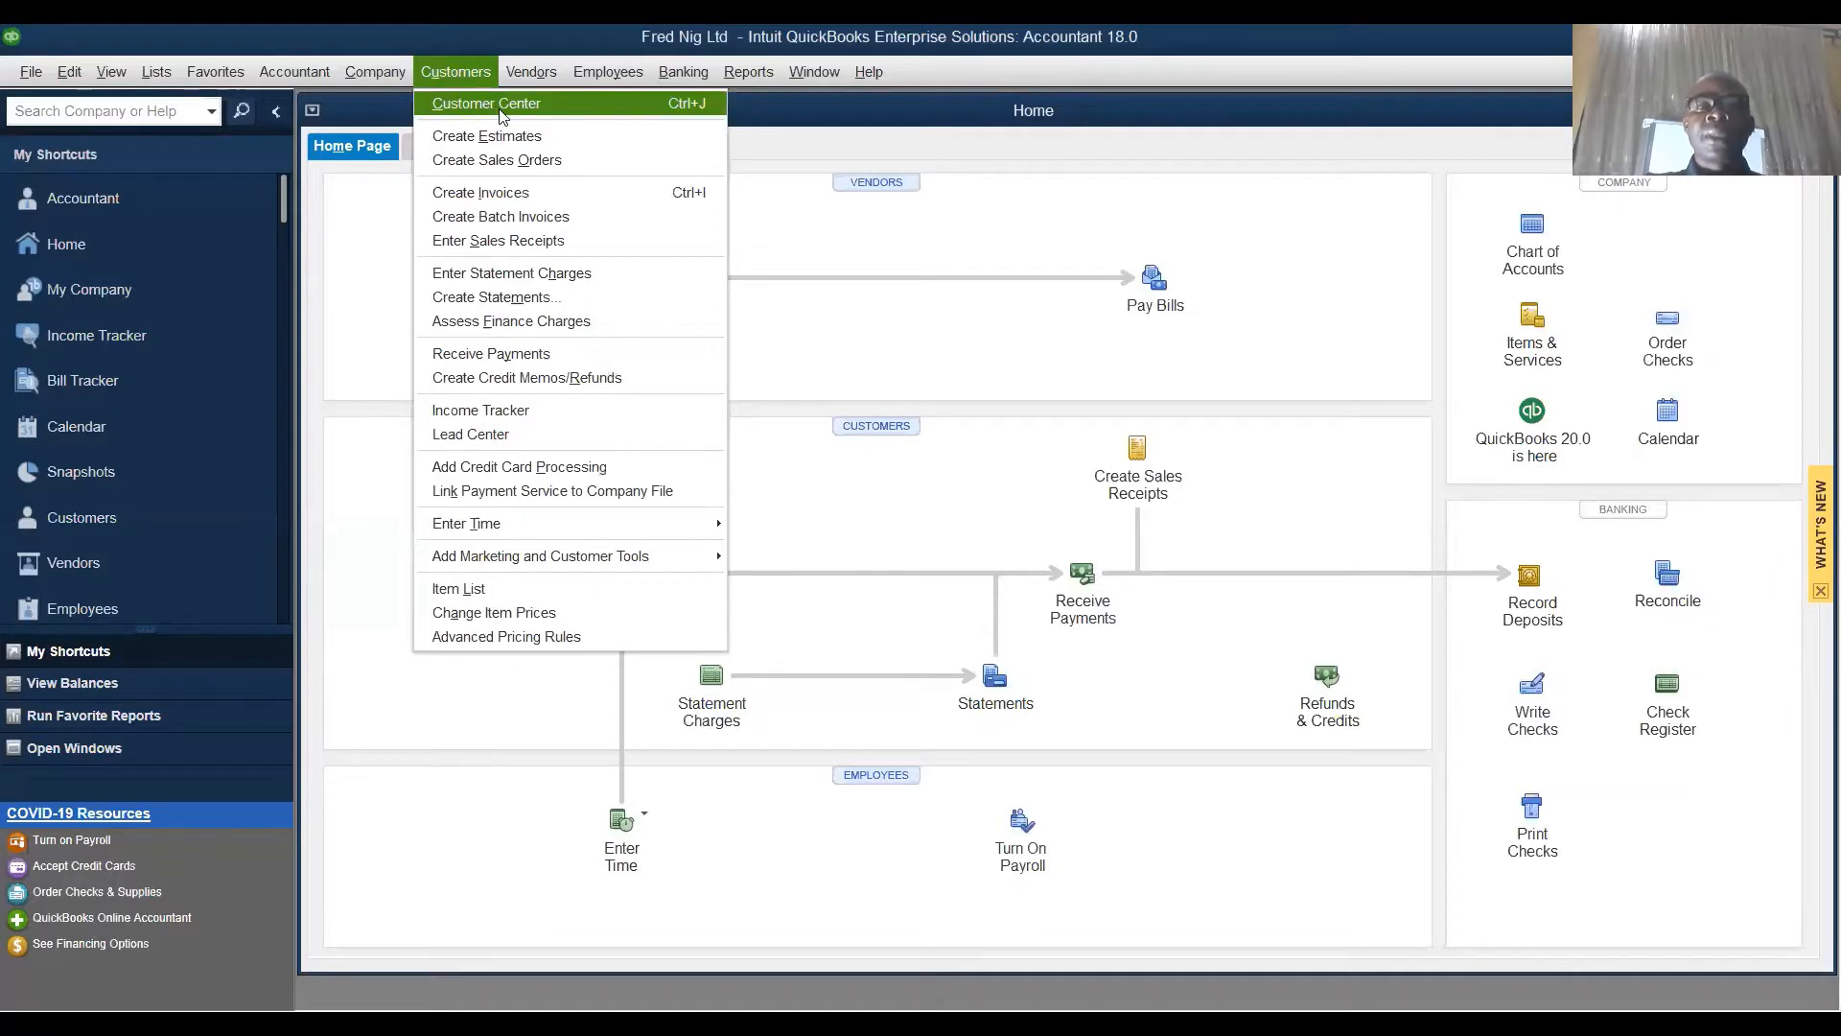
click(499, 107)
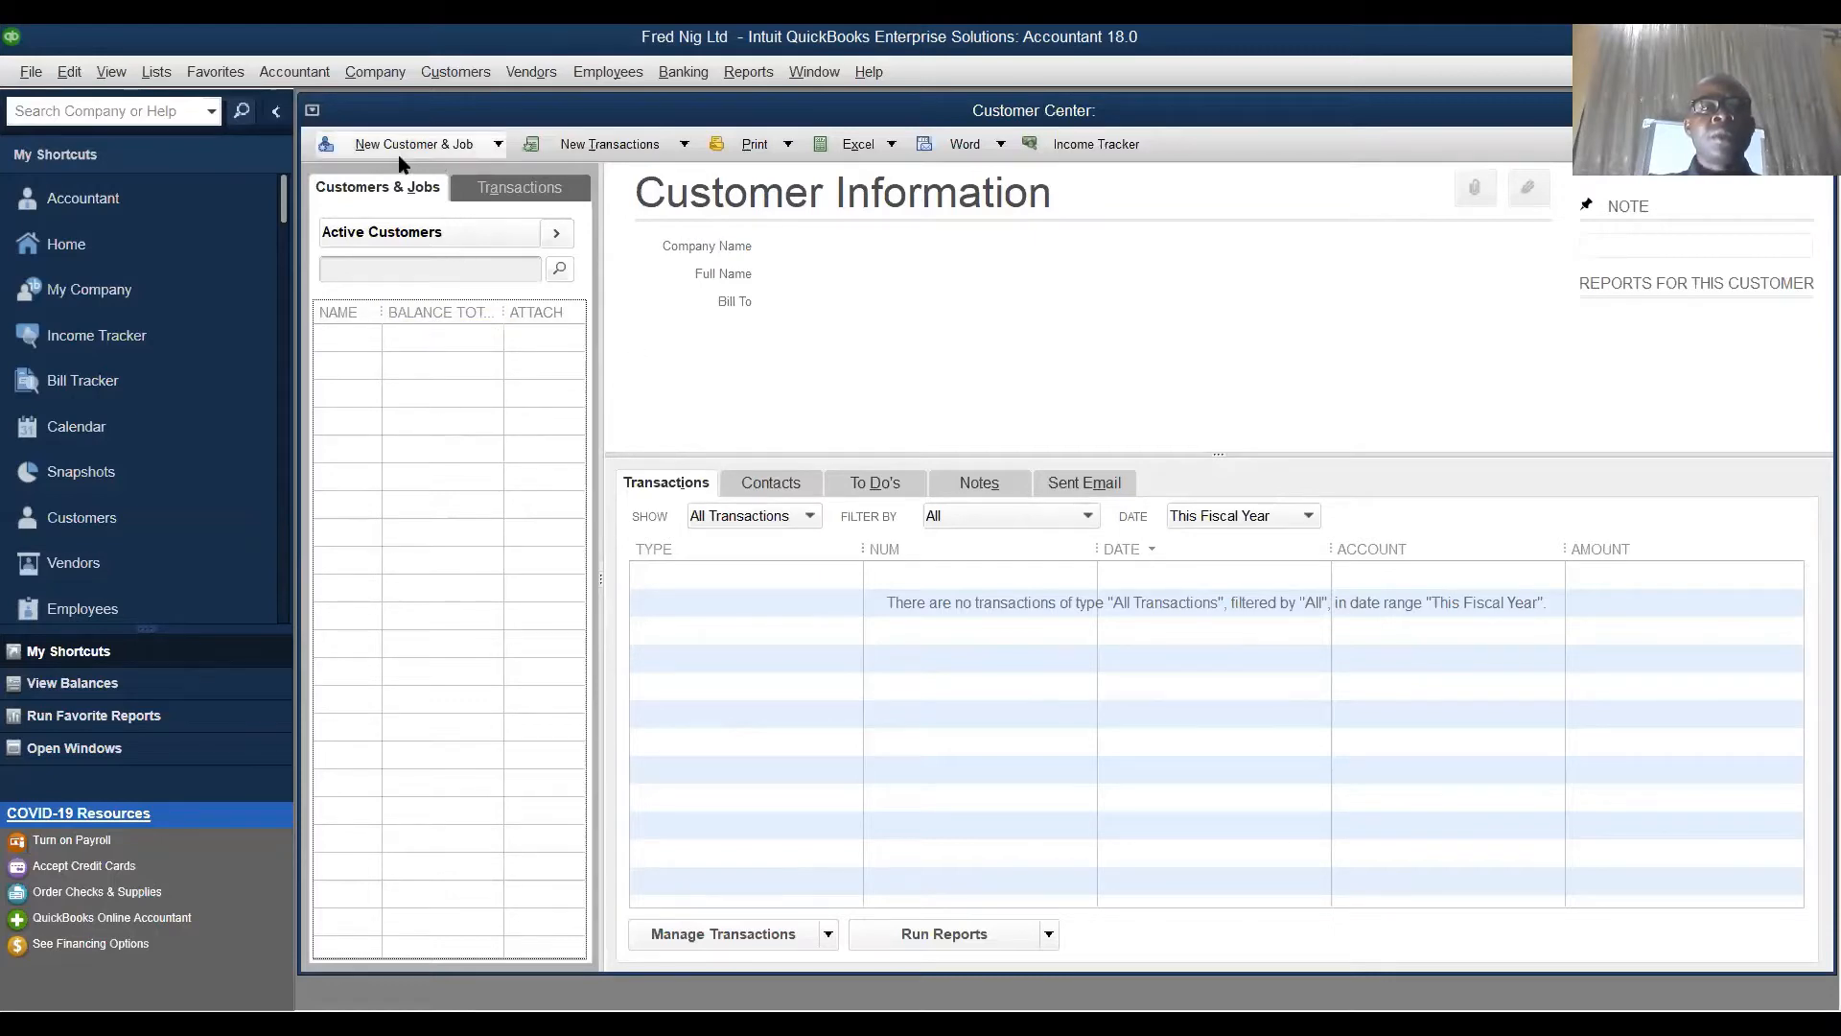
- Create a new customer, enter the customer's name, and set the opening balance to 10000
click(491, 142)
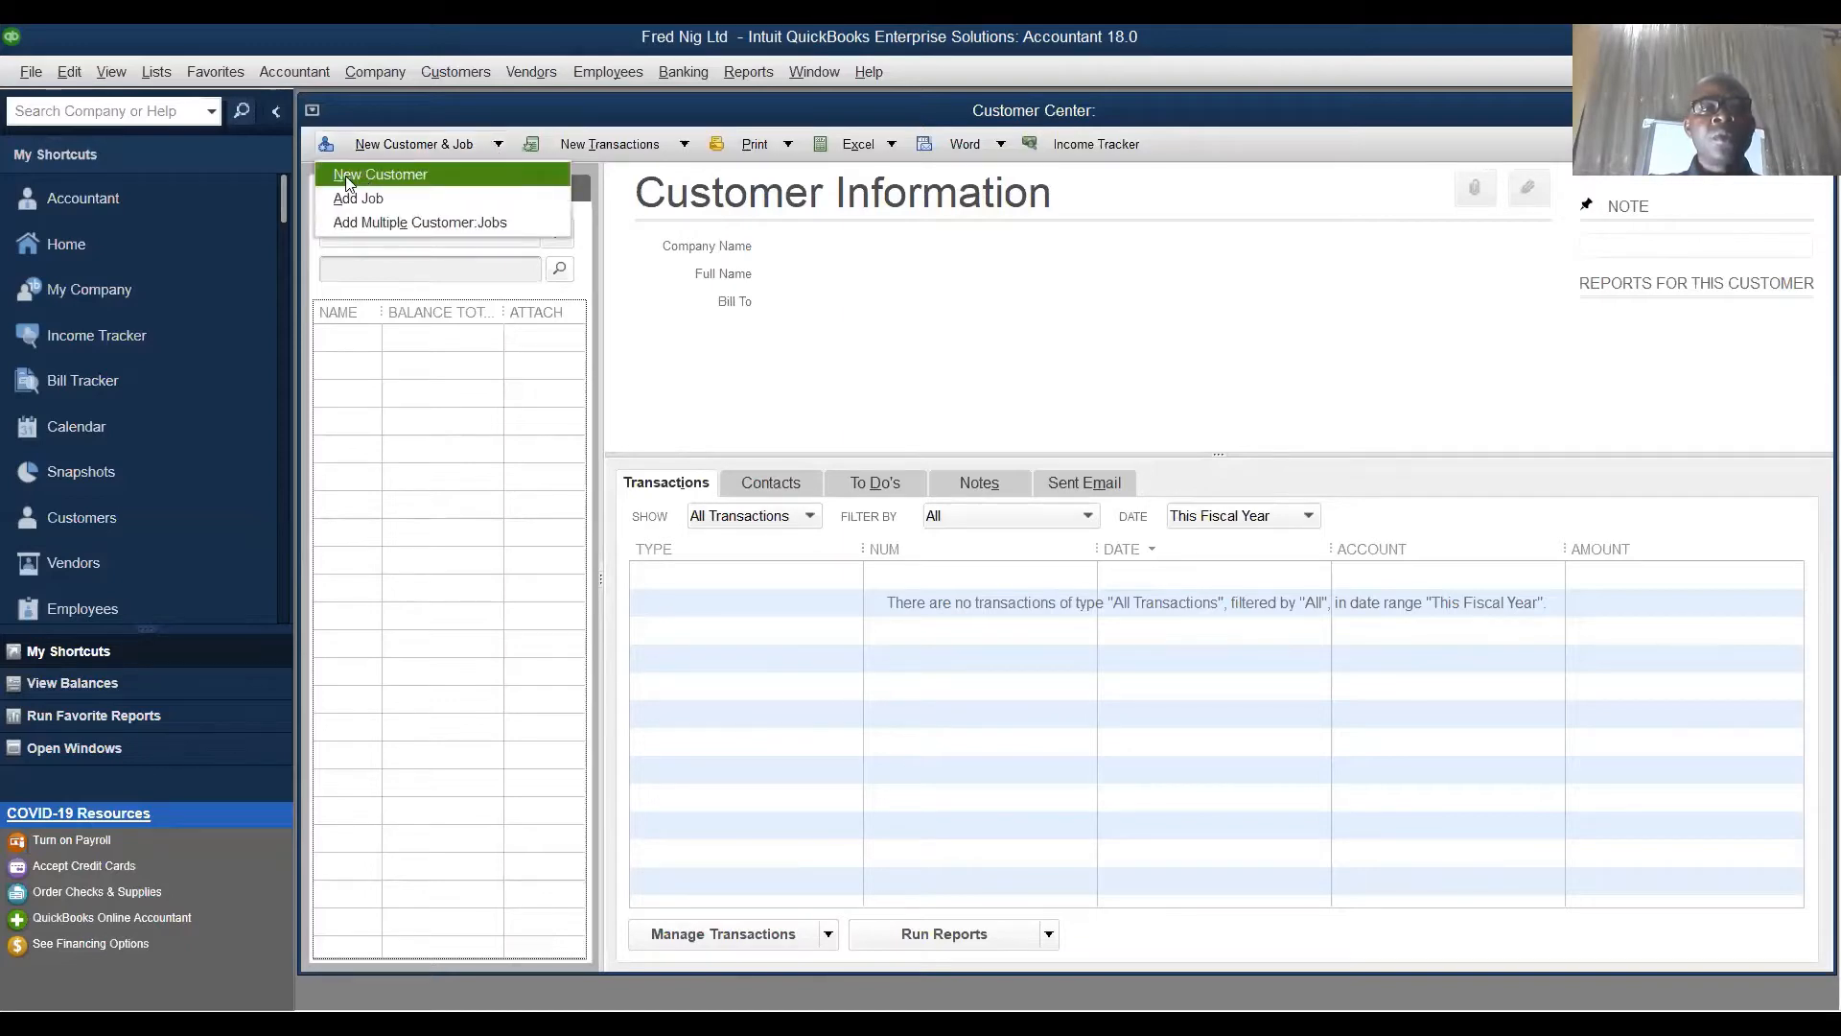
click(414, 180)
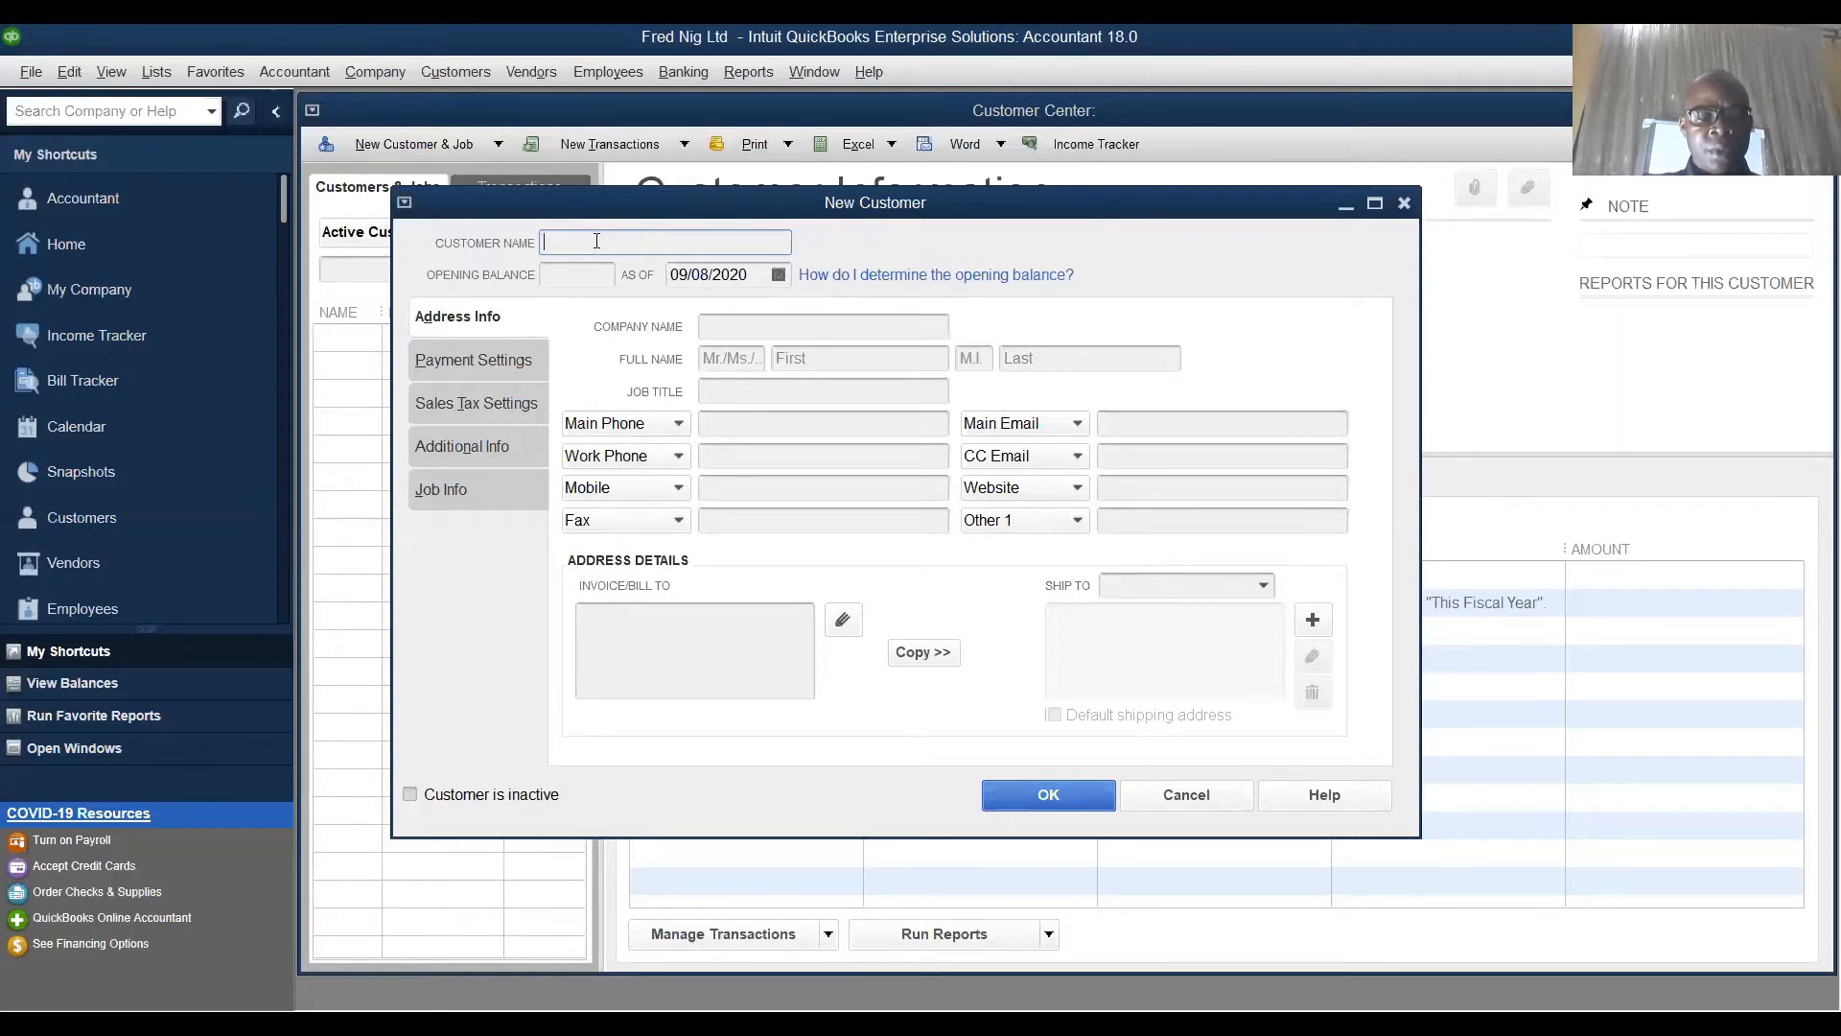
text(Cool)
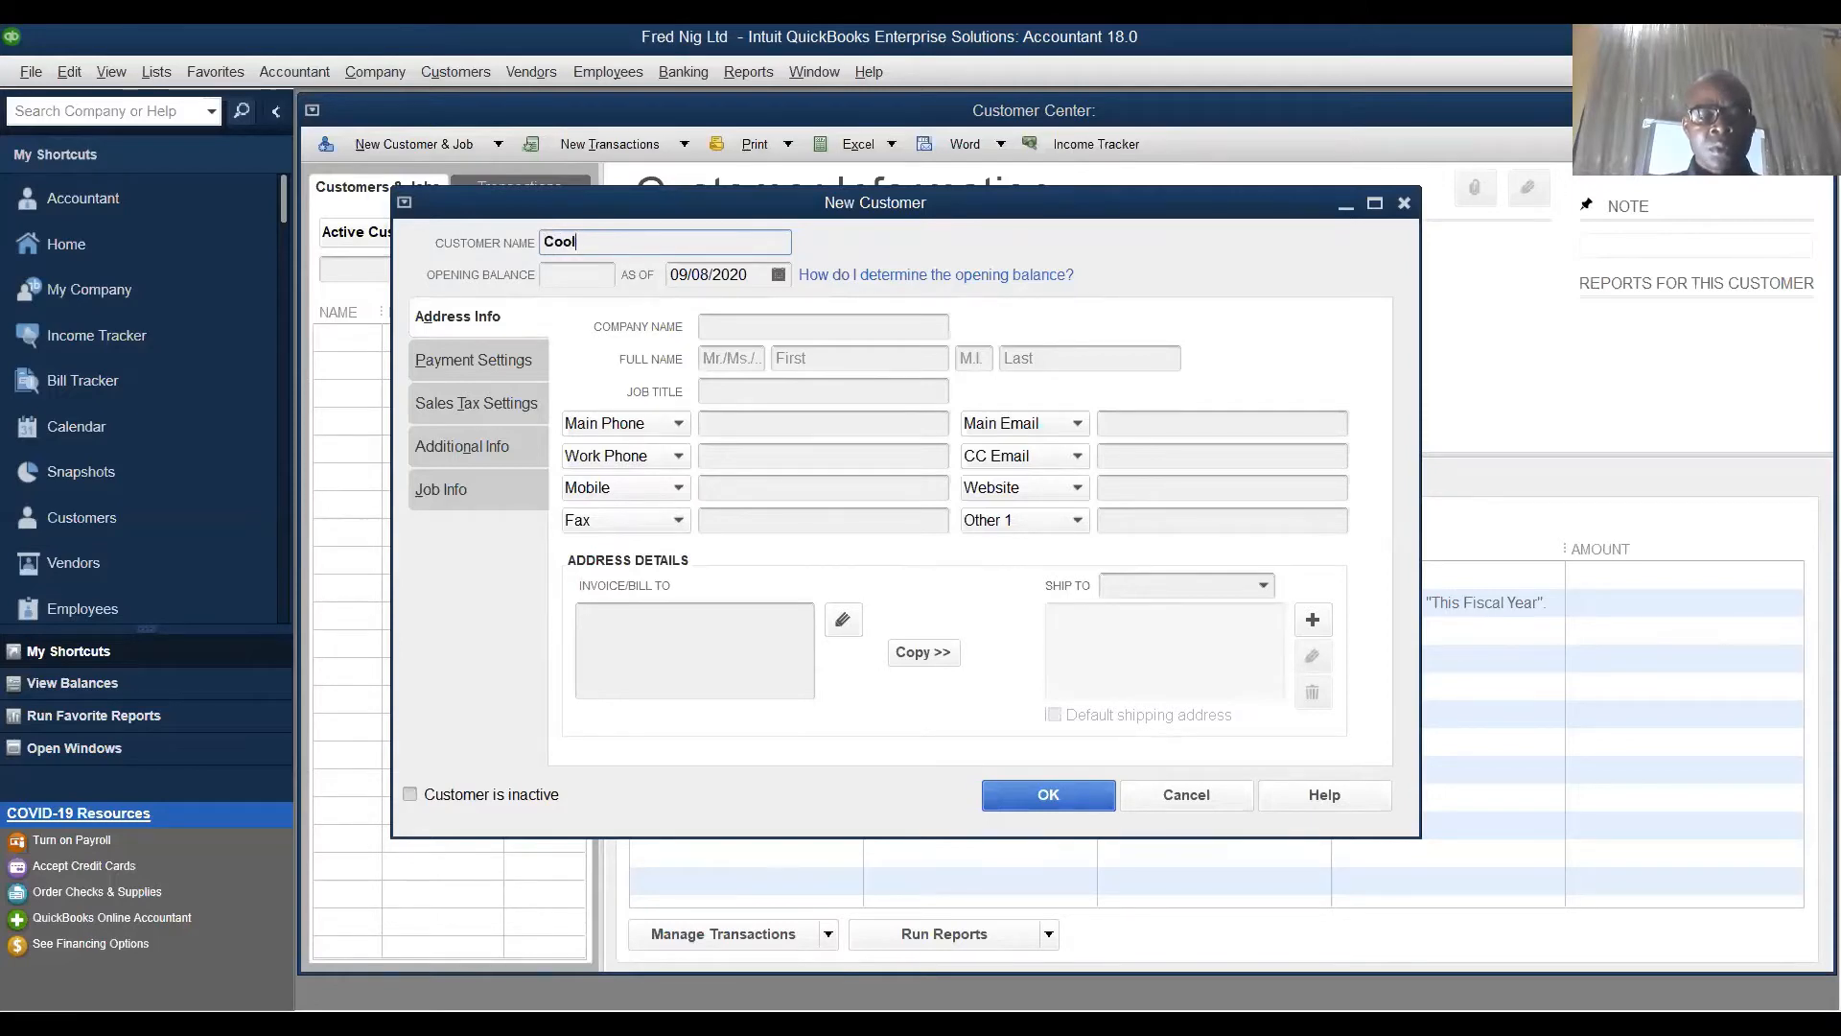
key(BackSpace)
key(BackSpace)
key(BackSpace)
key(BackSpace)
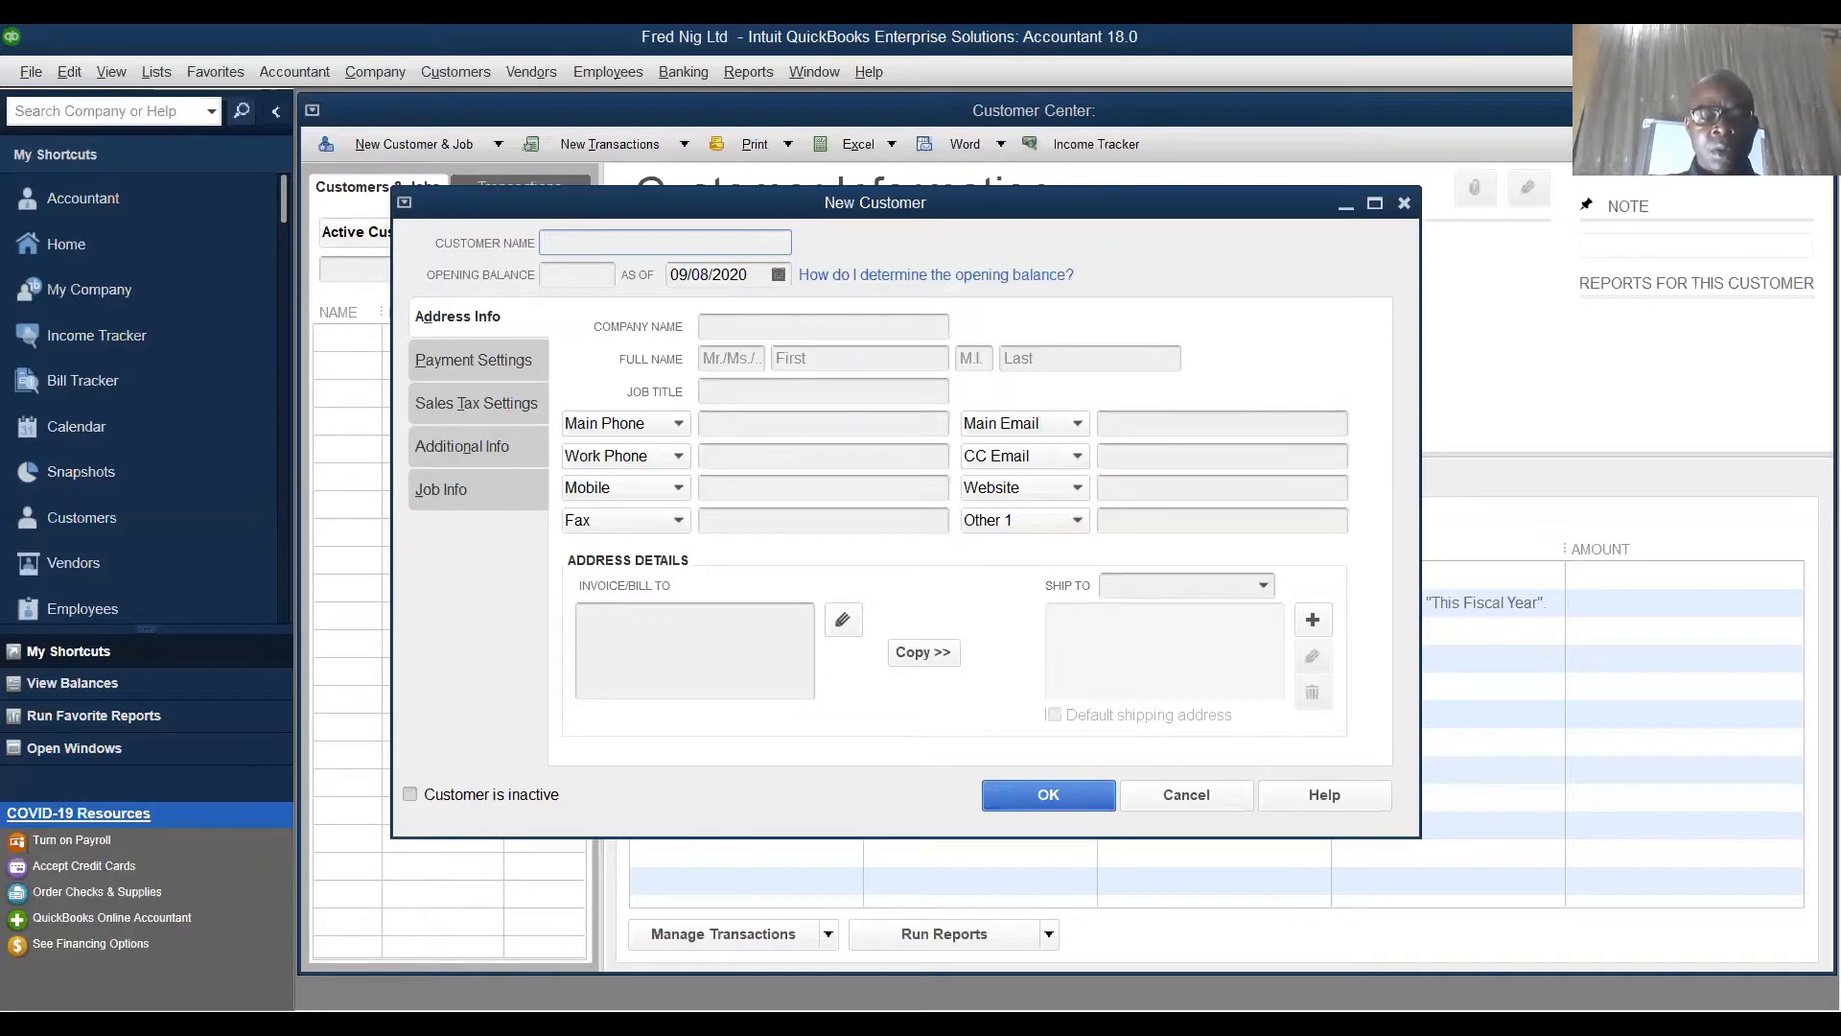
text(Kn)
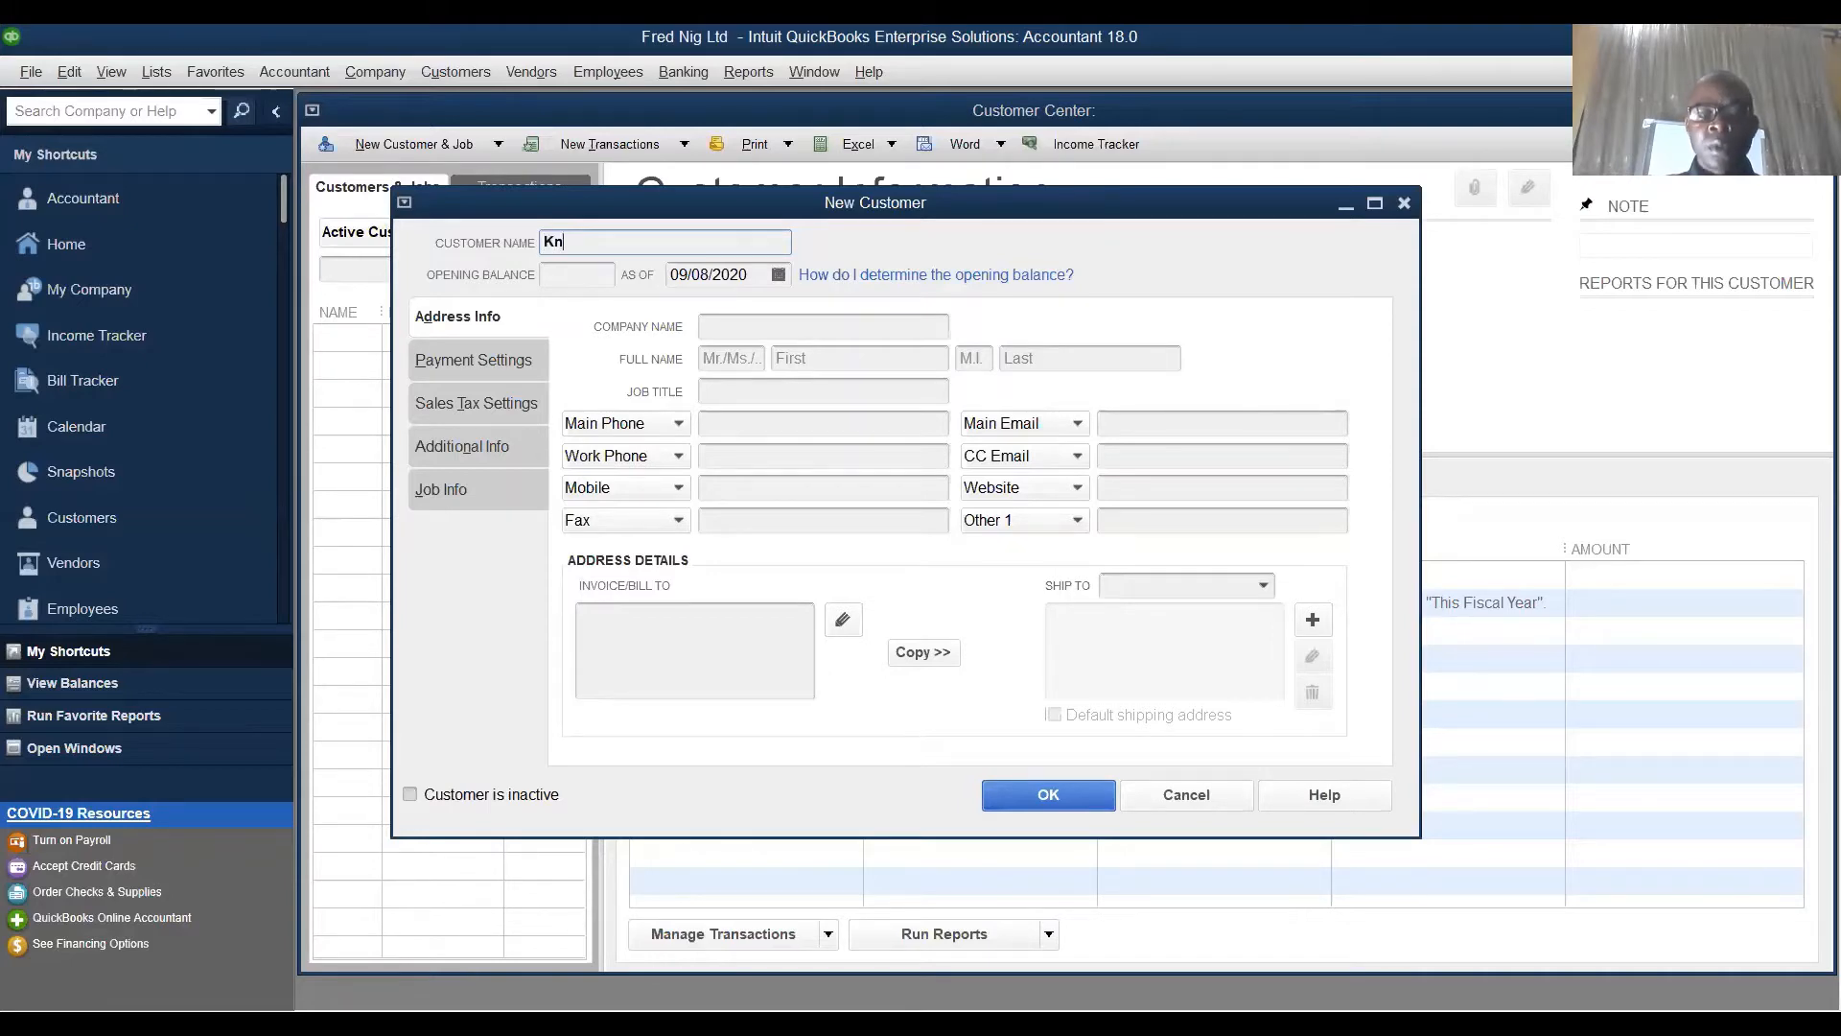
key(BackSpace)
text(in)
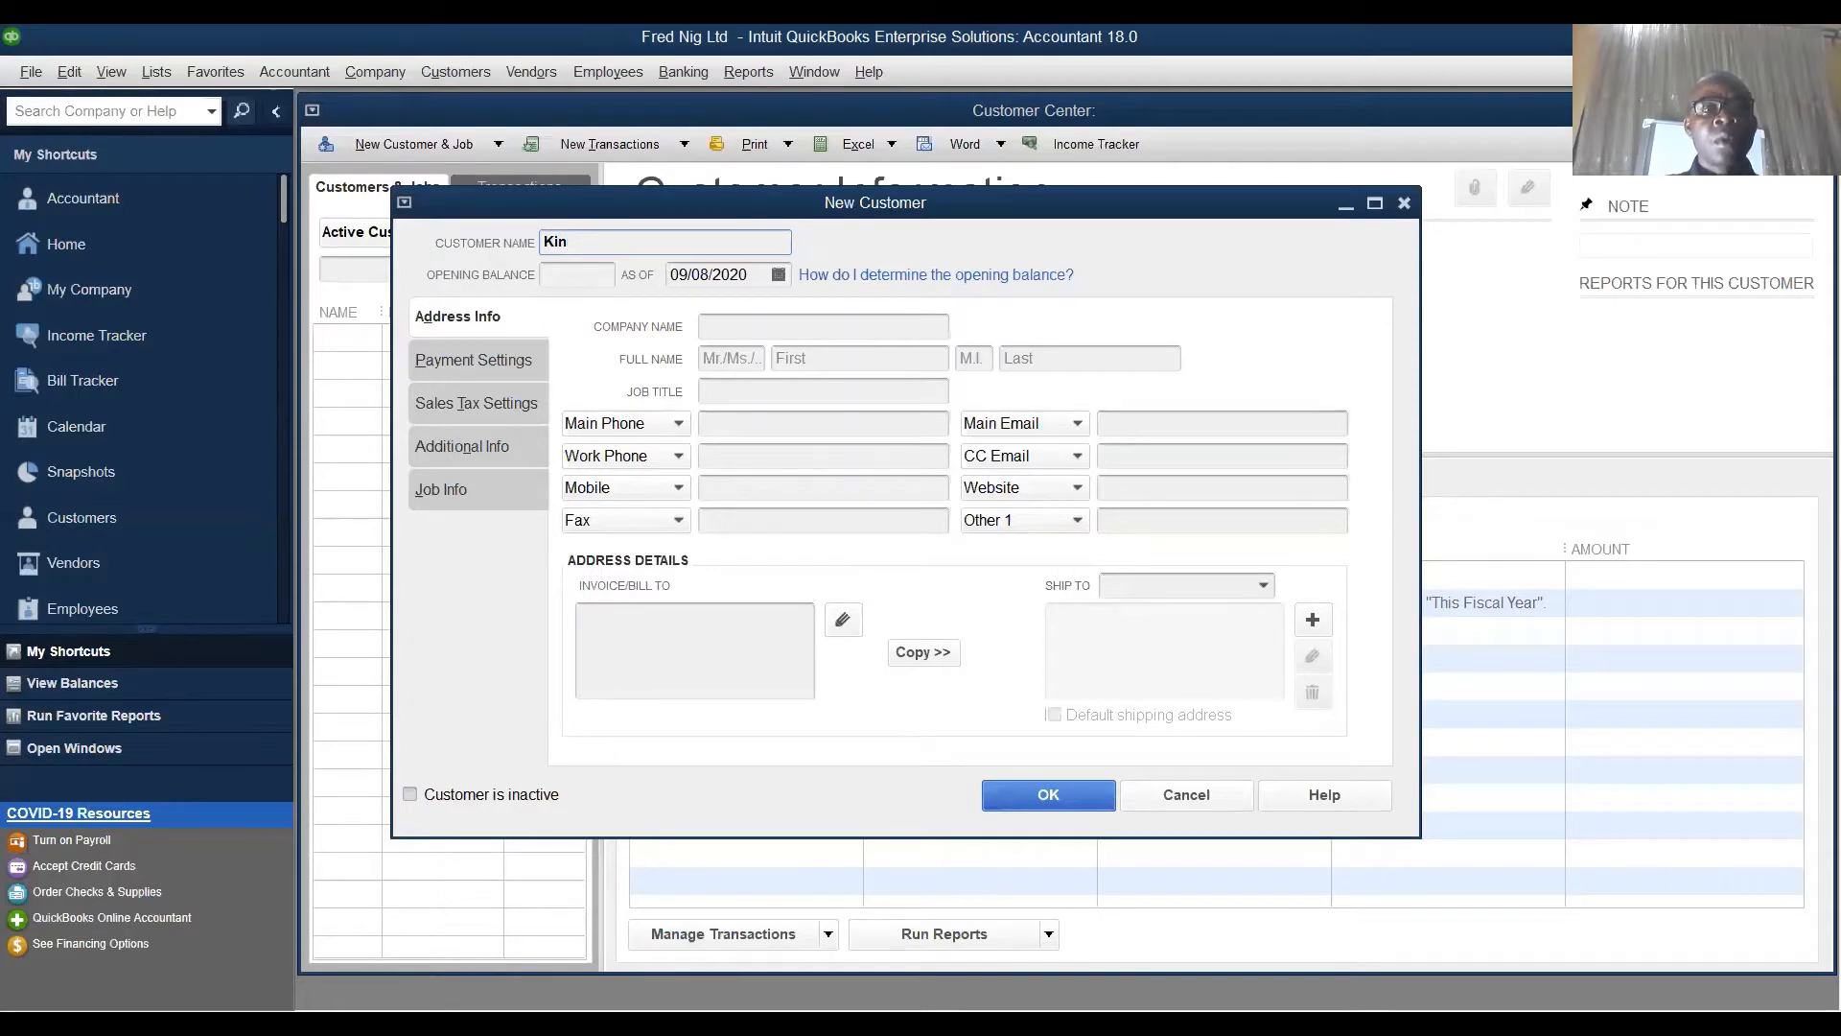
text(gsley)
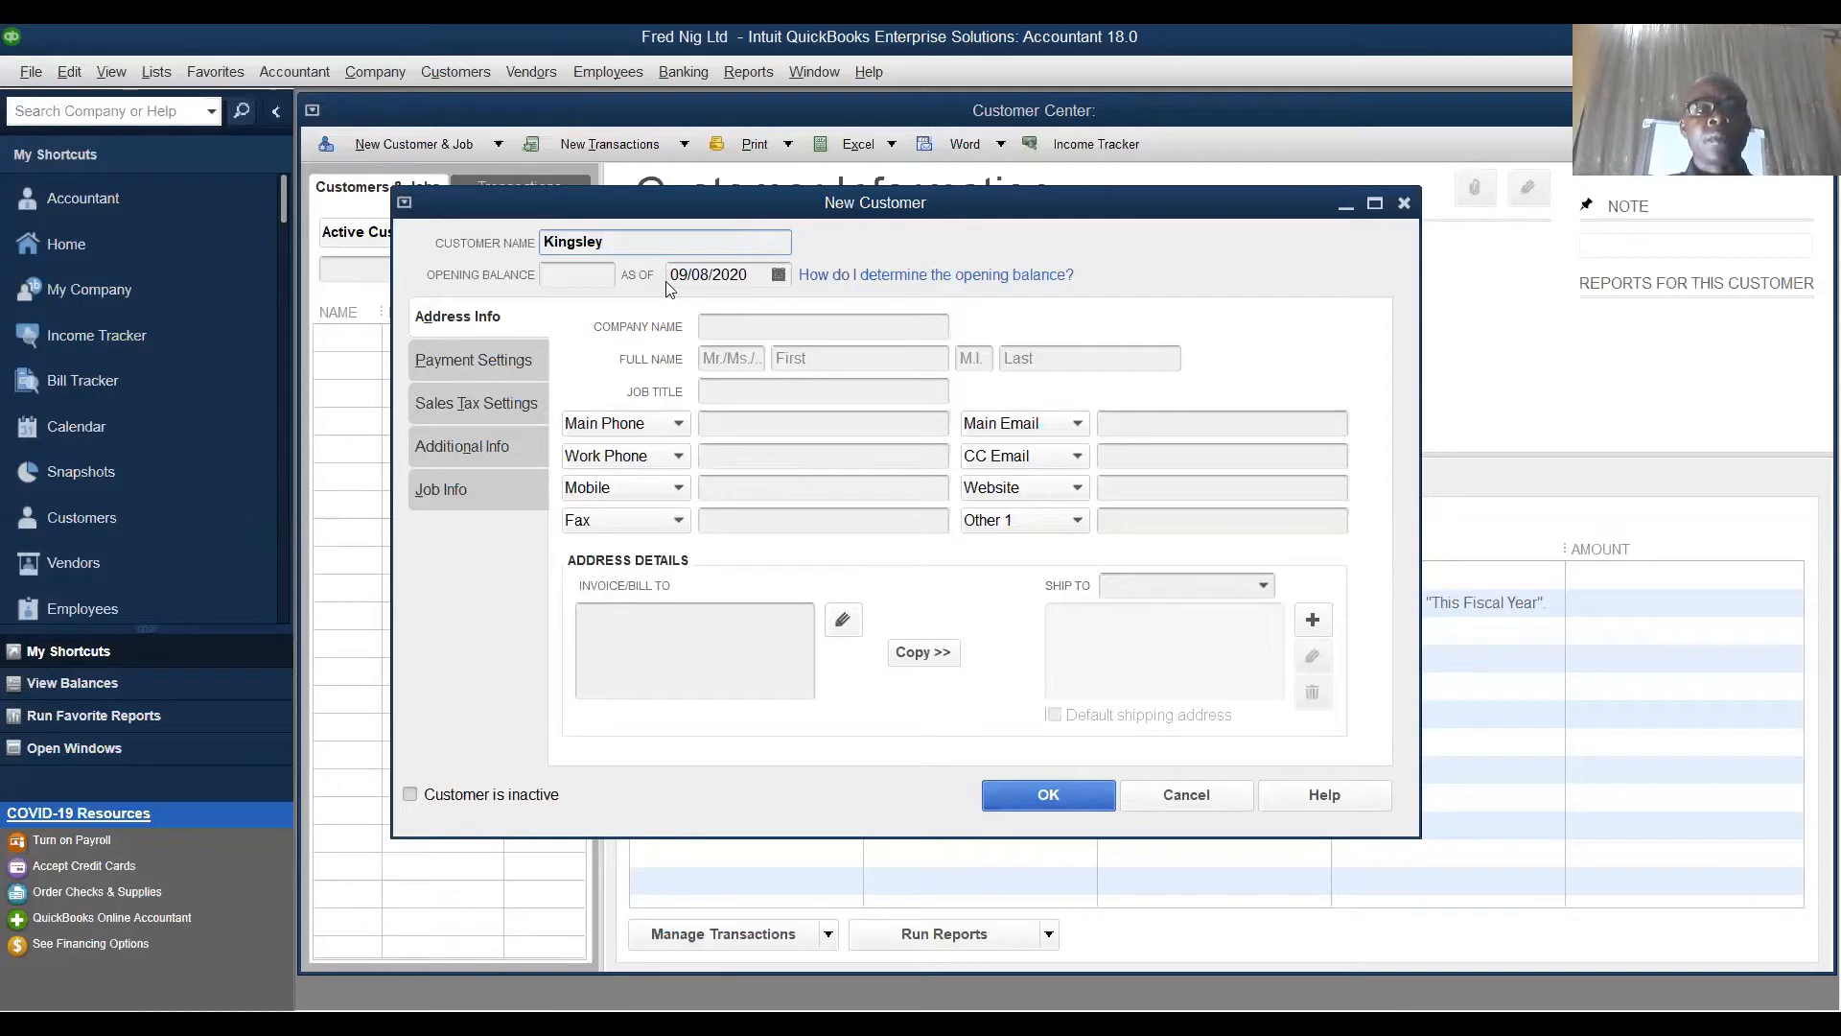
click(570, 272)
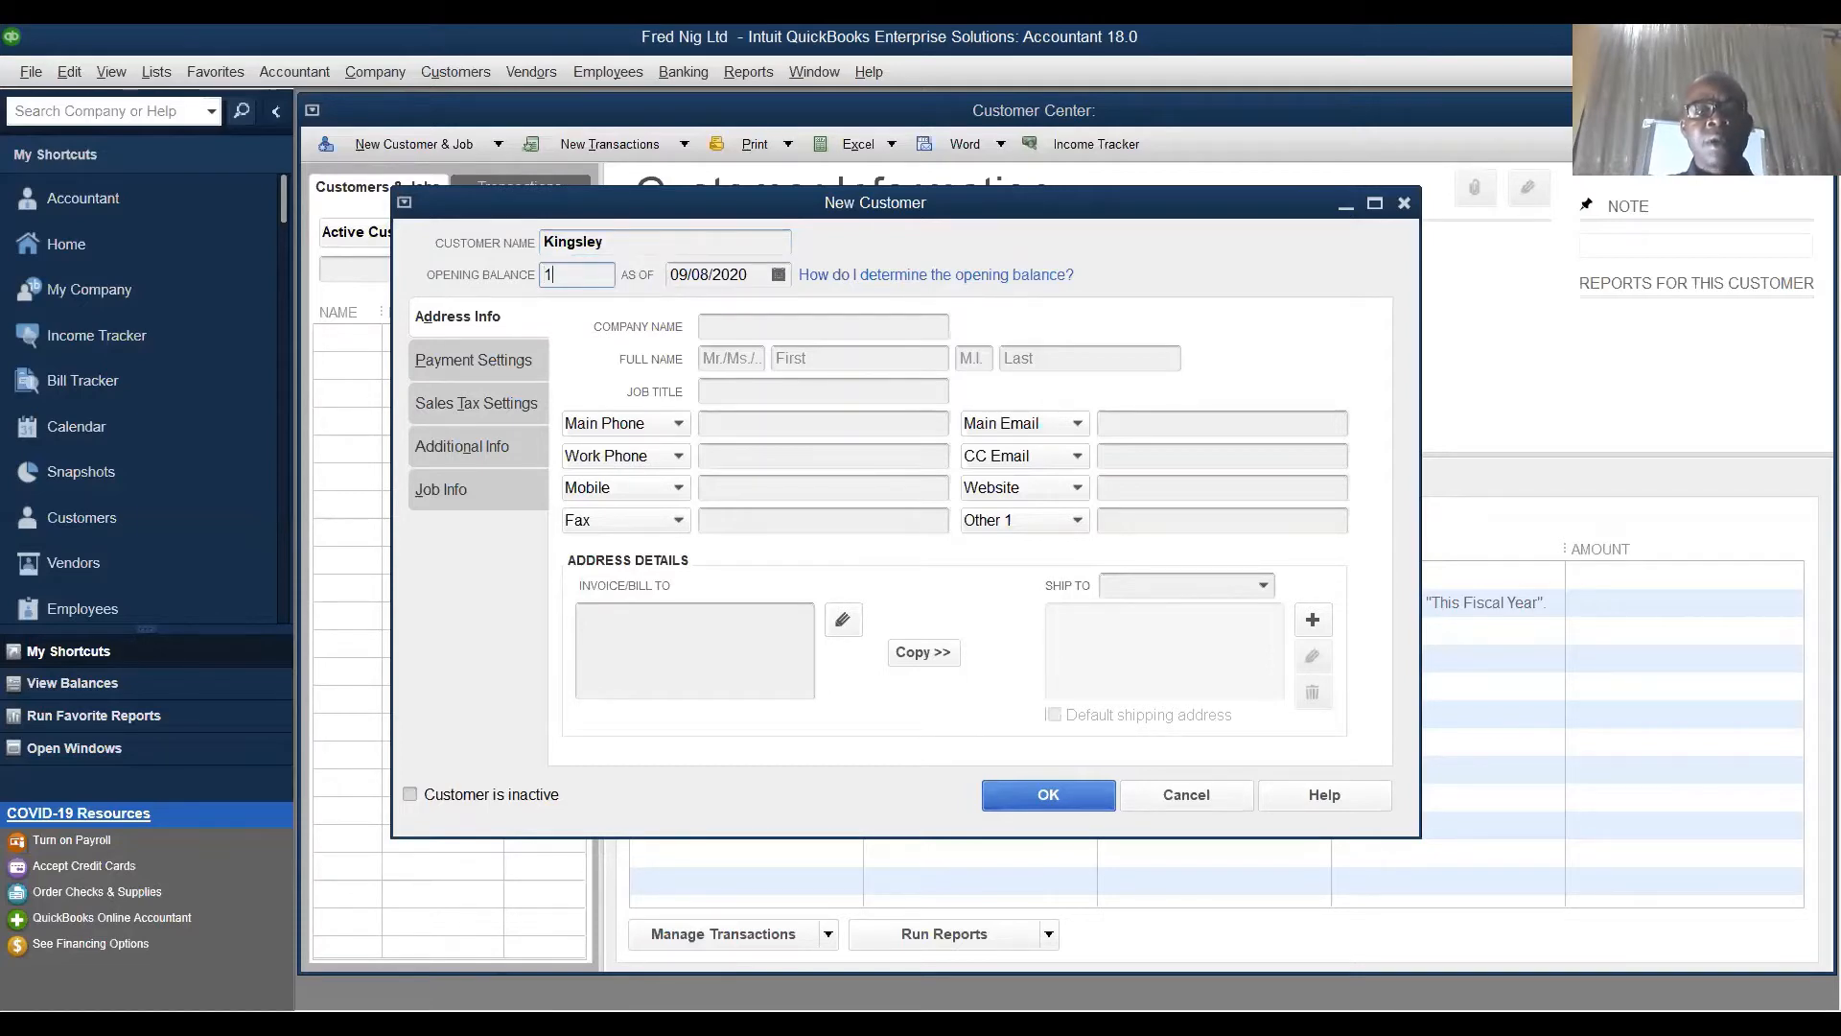
text(10000)
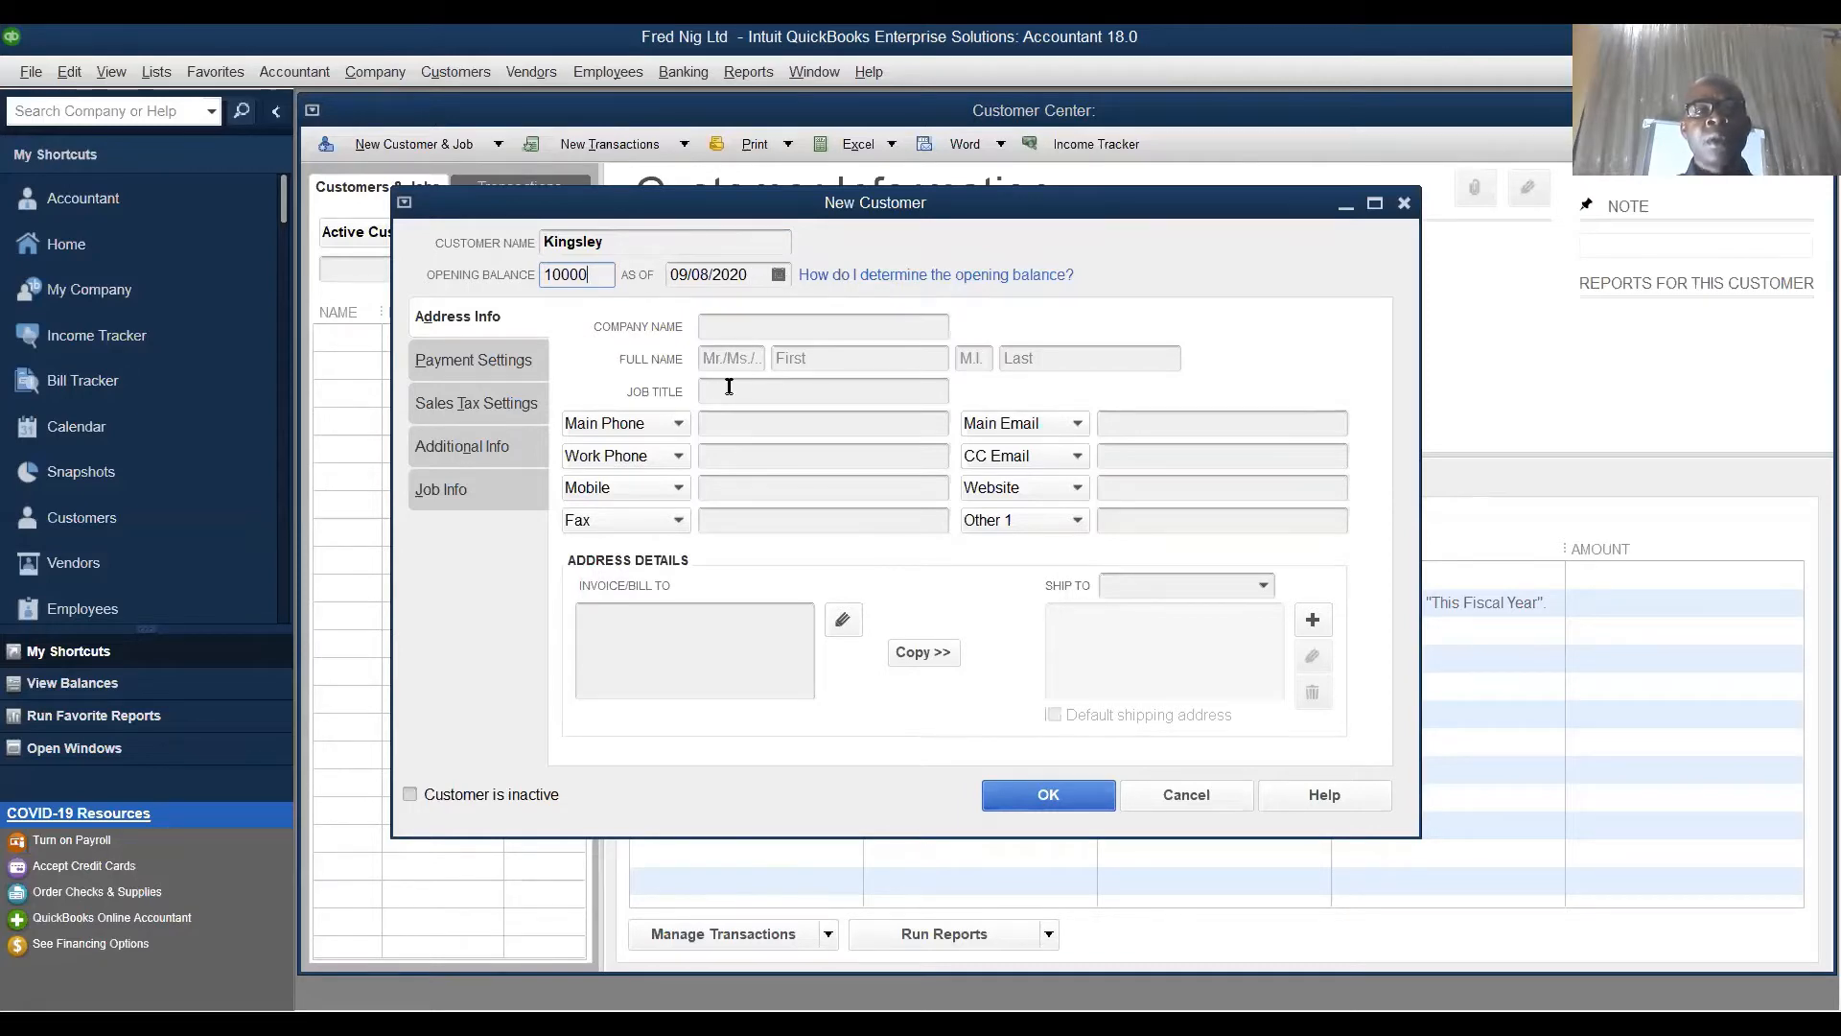
- Enter the company name KNT Nig Ltd and the contact's first name
click(731, 330)
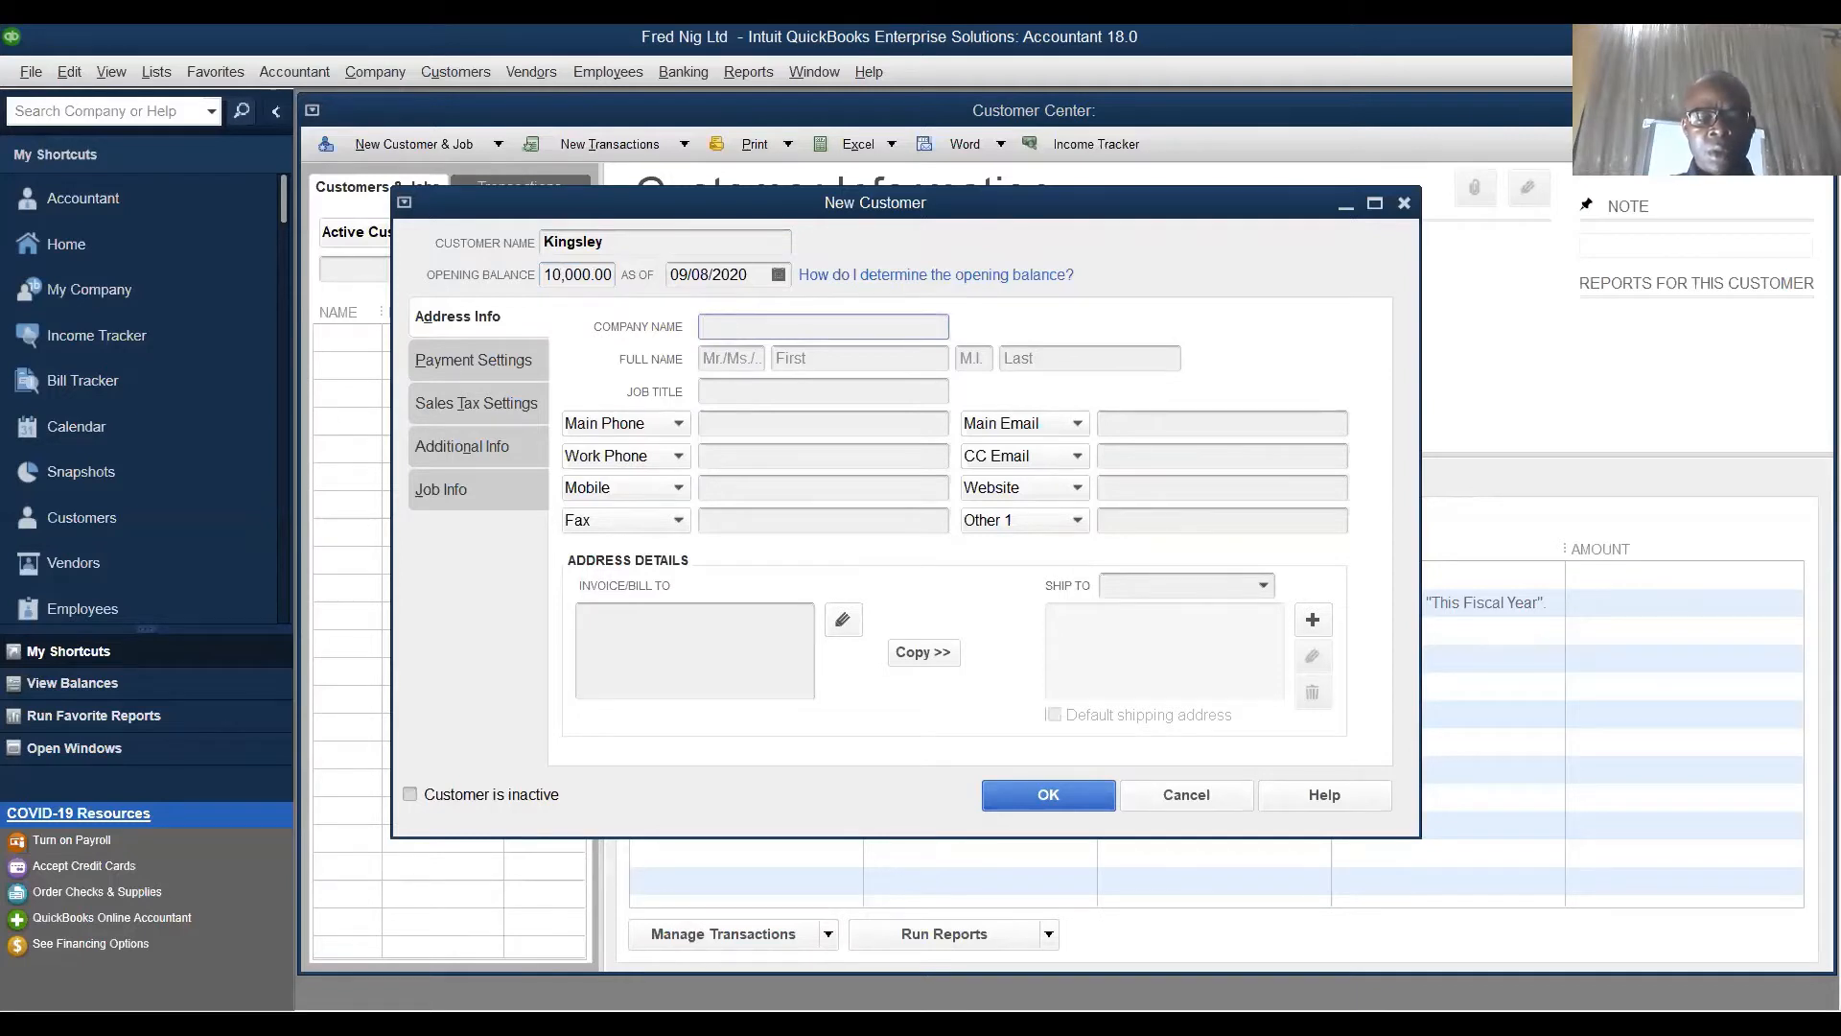
text(KN)
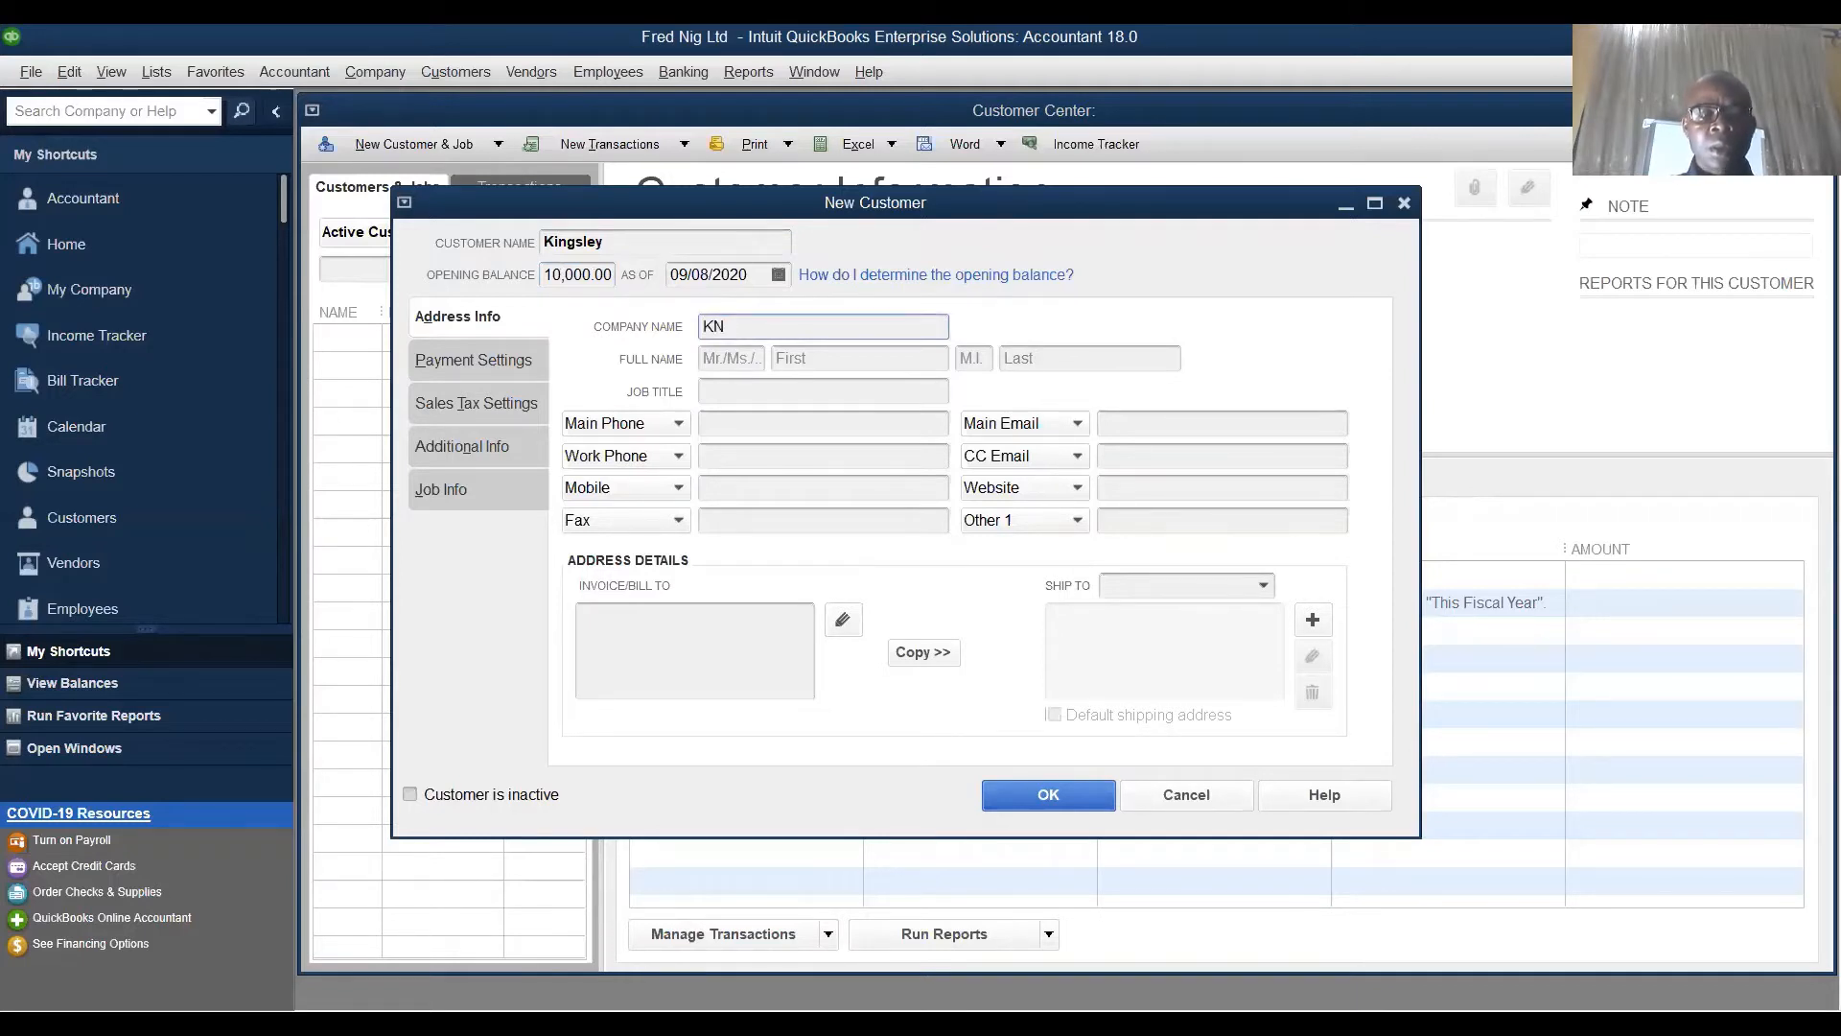
text(T N)
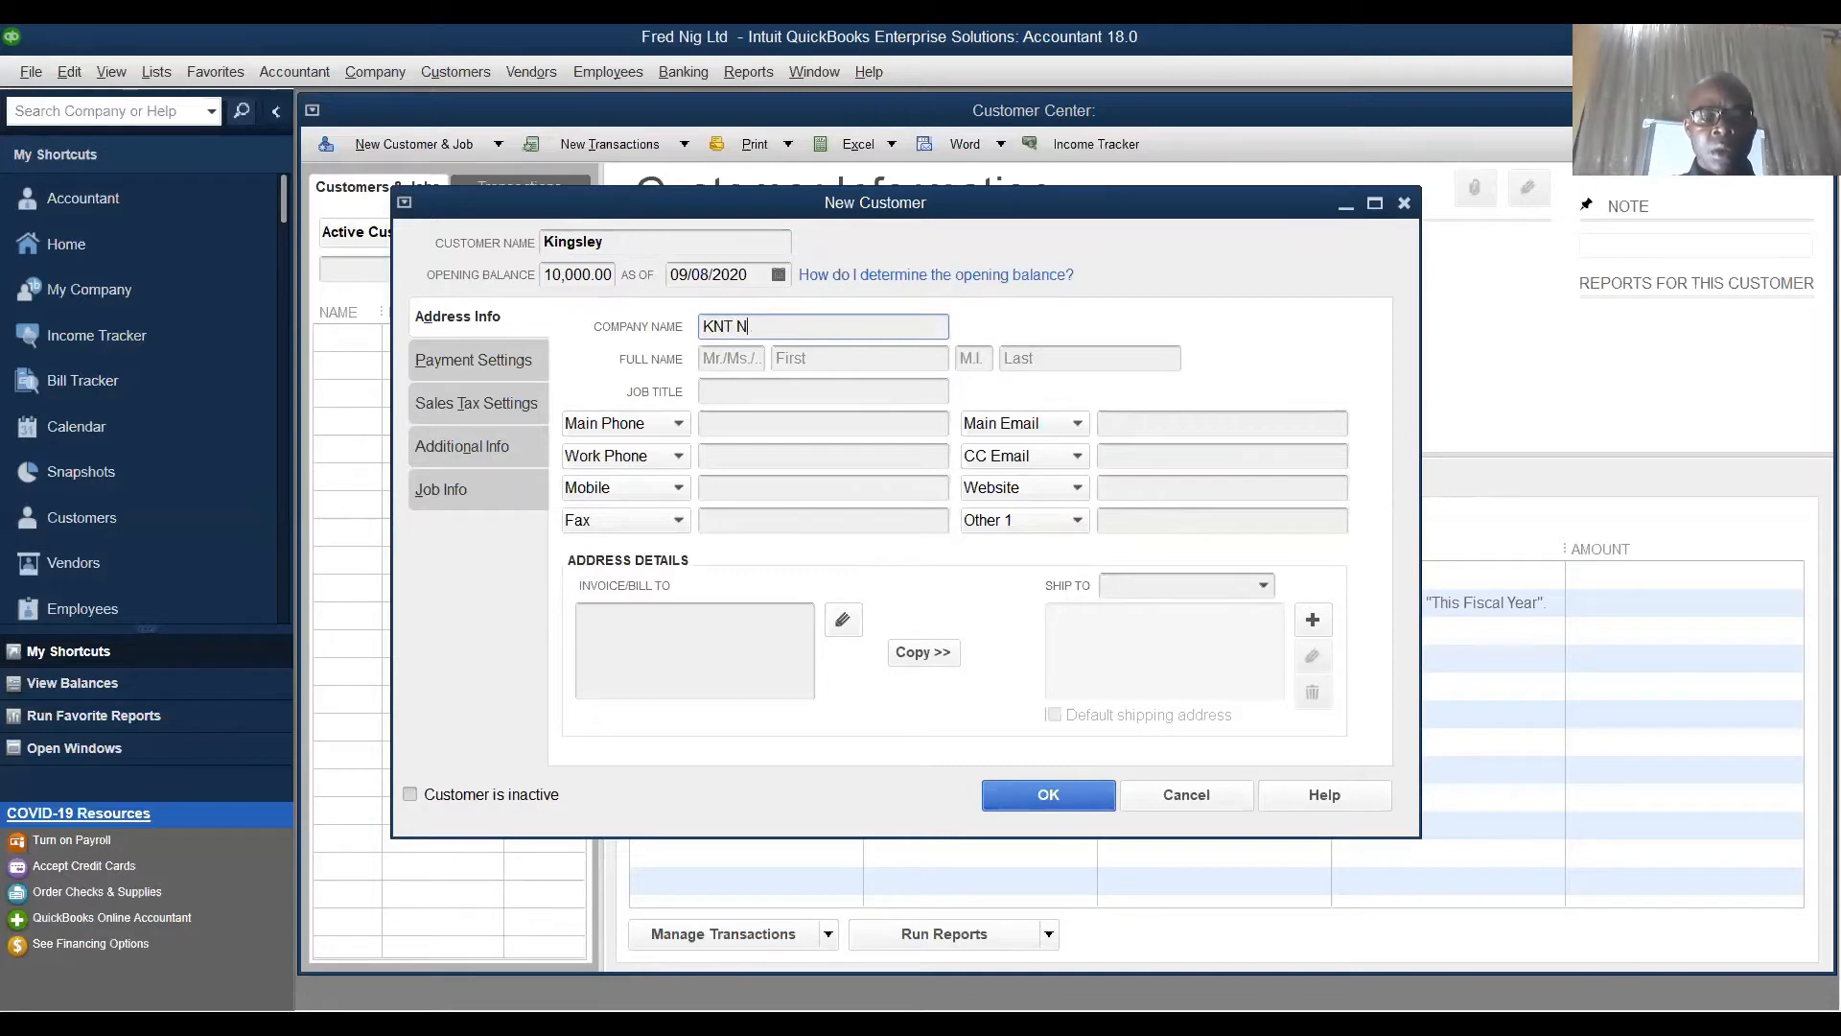
text(ig Ltd)
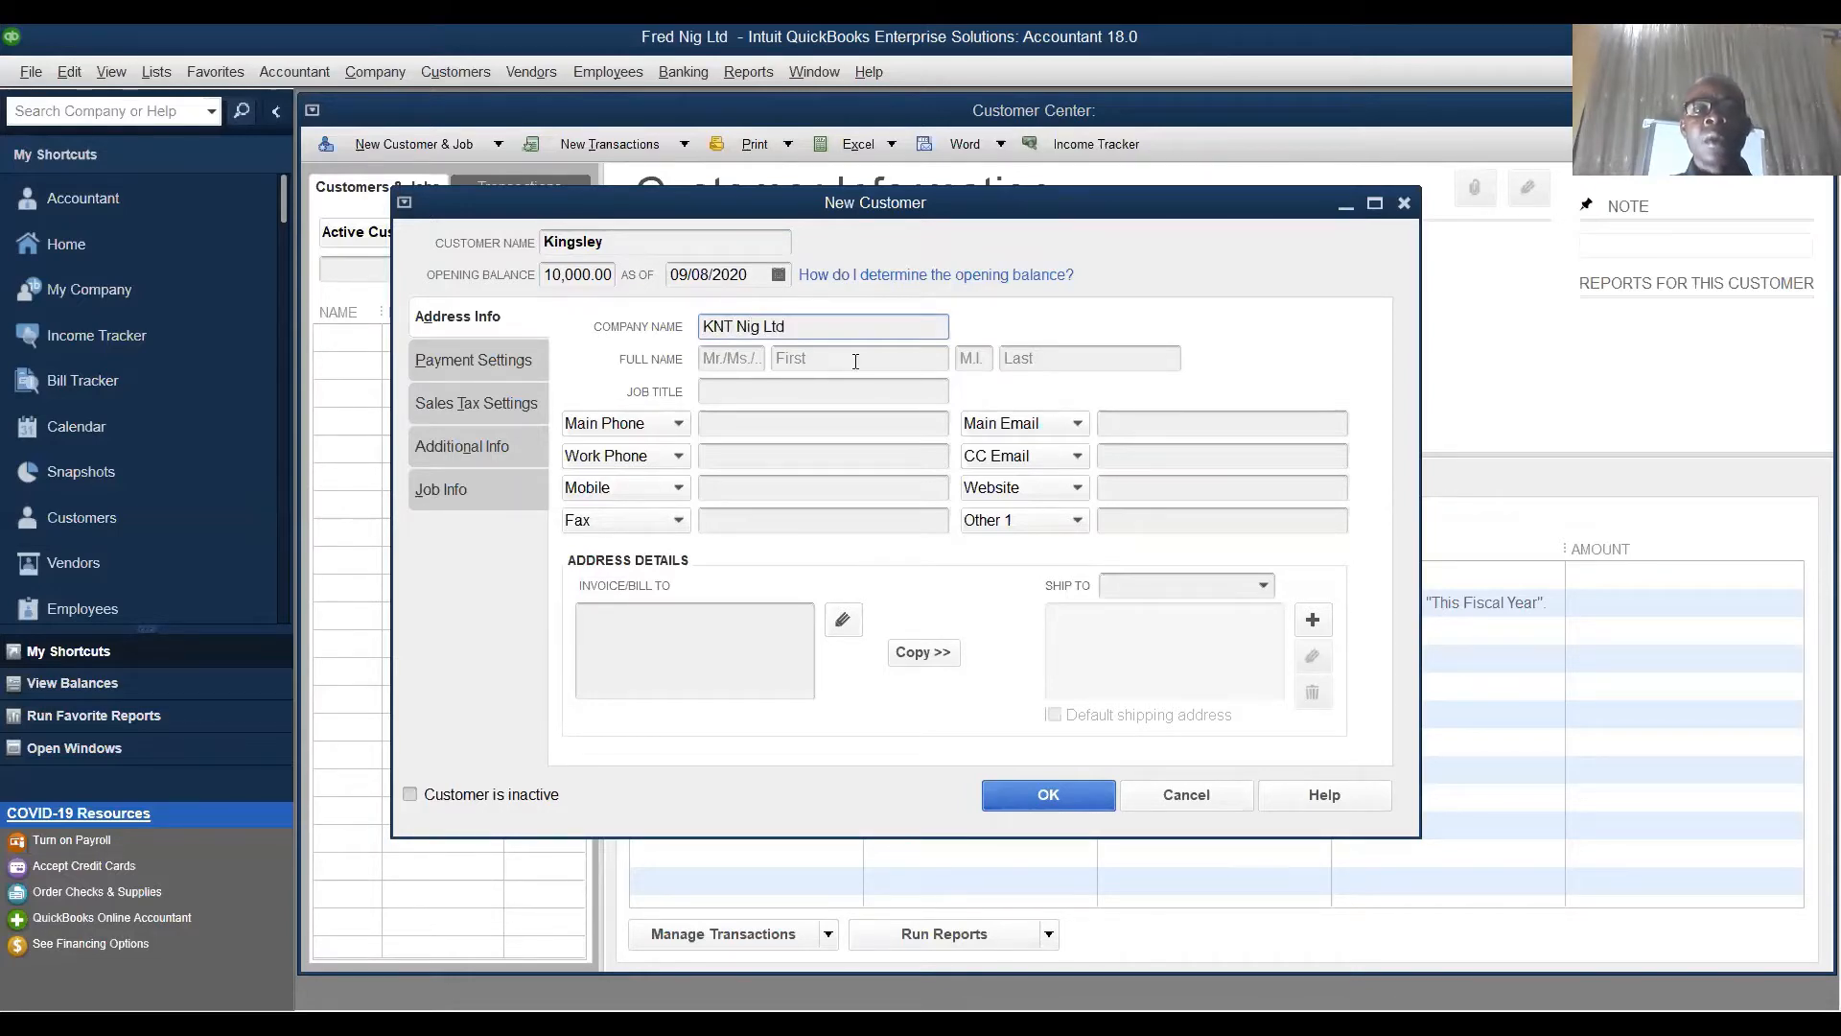
click(832, 360)
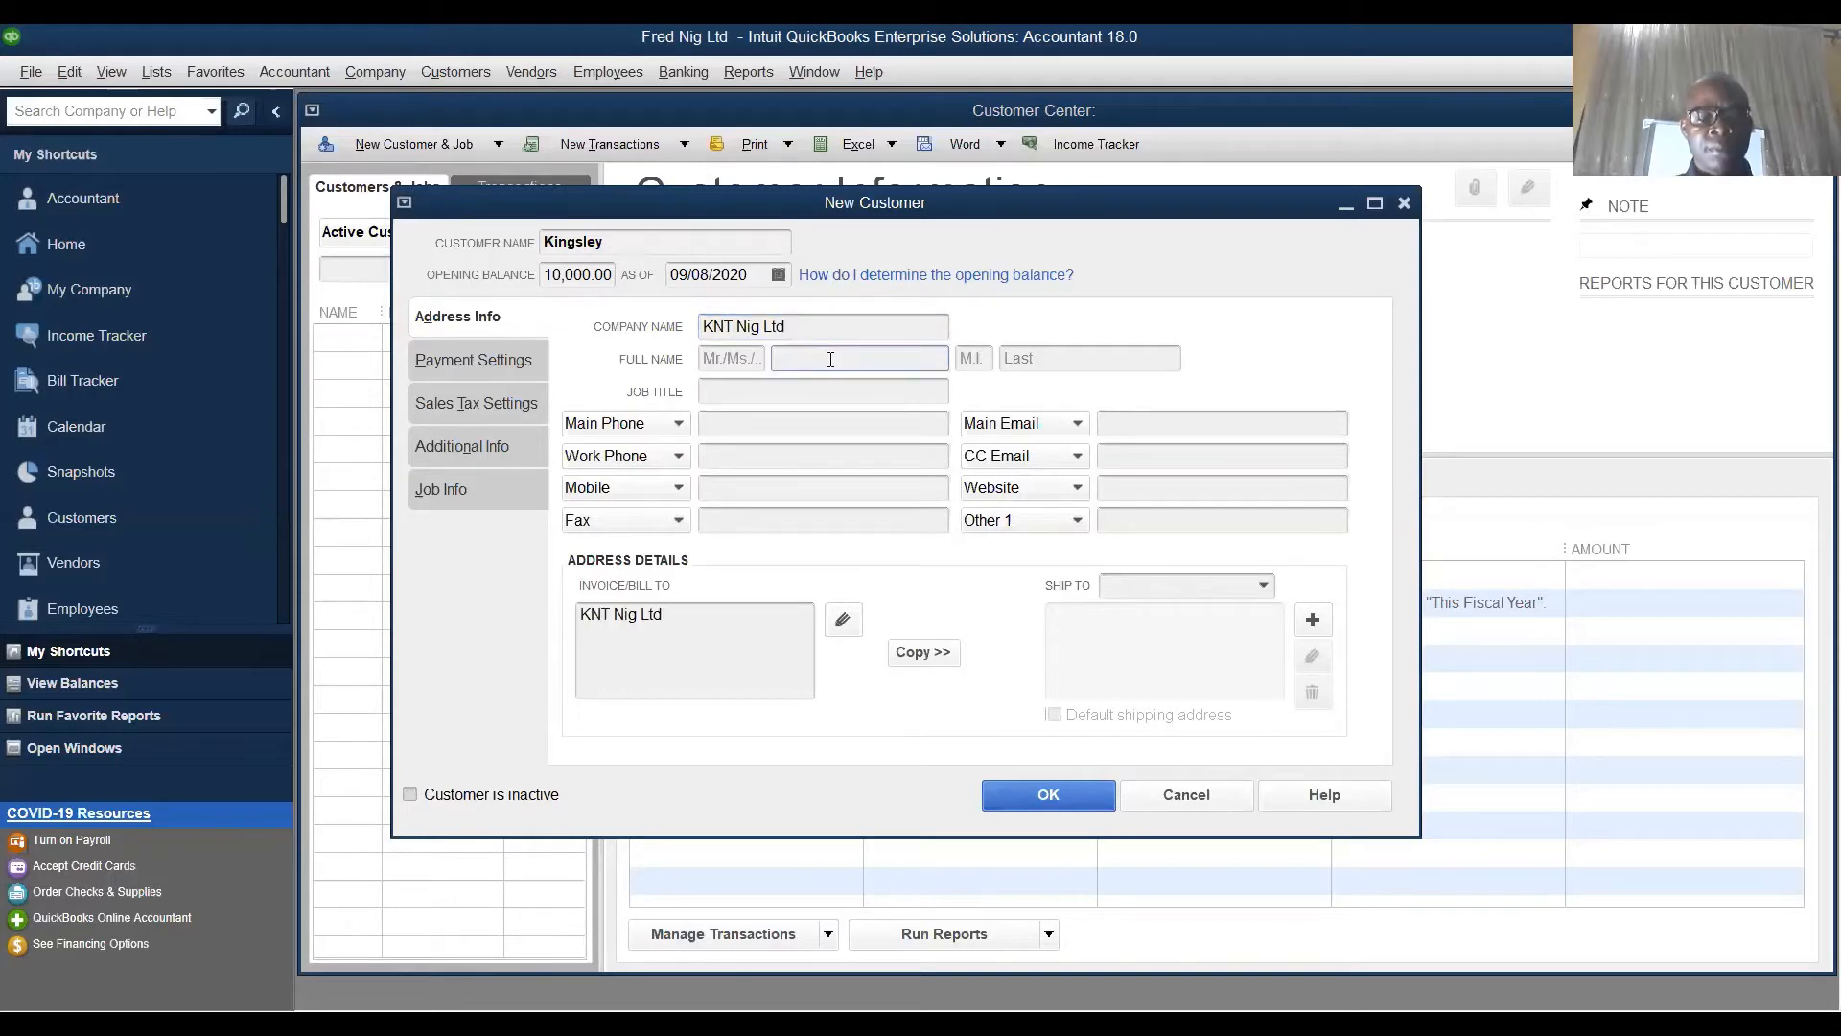
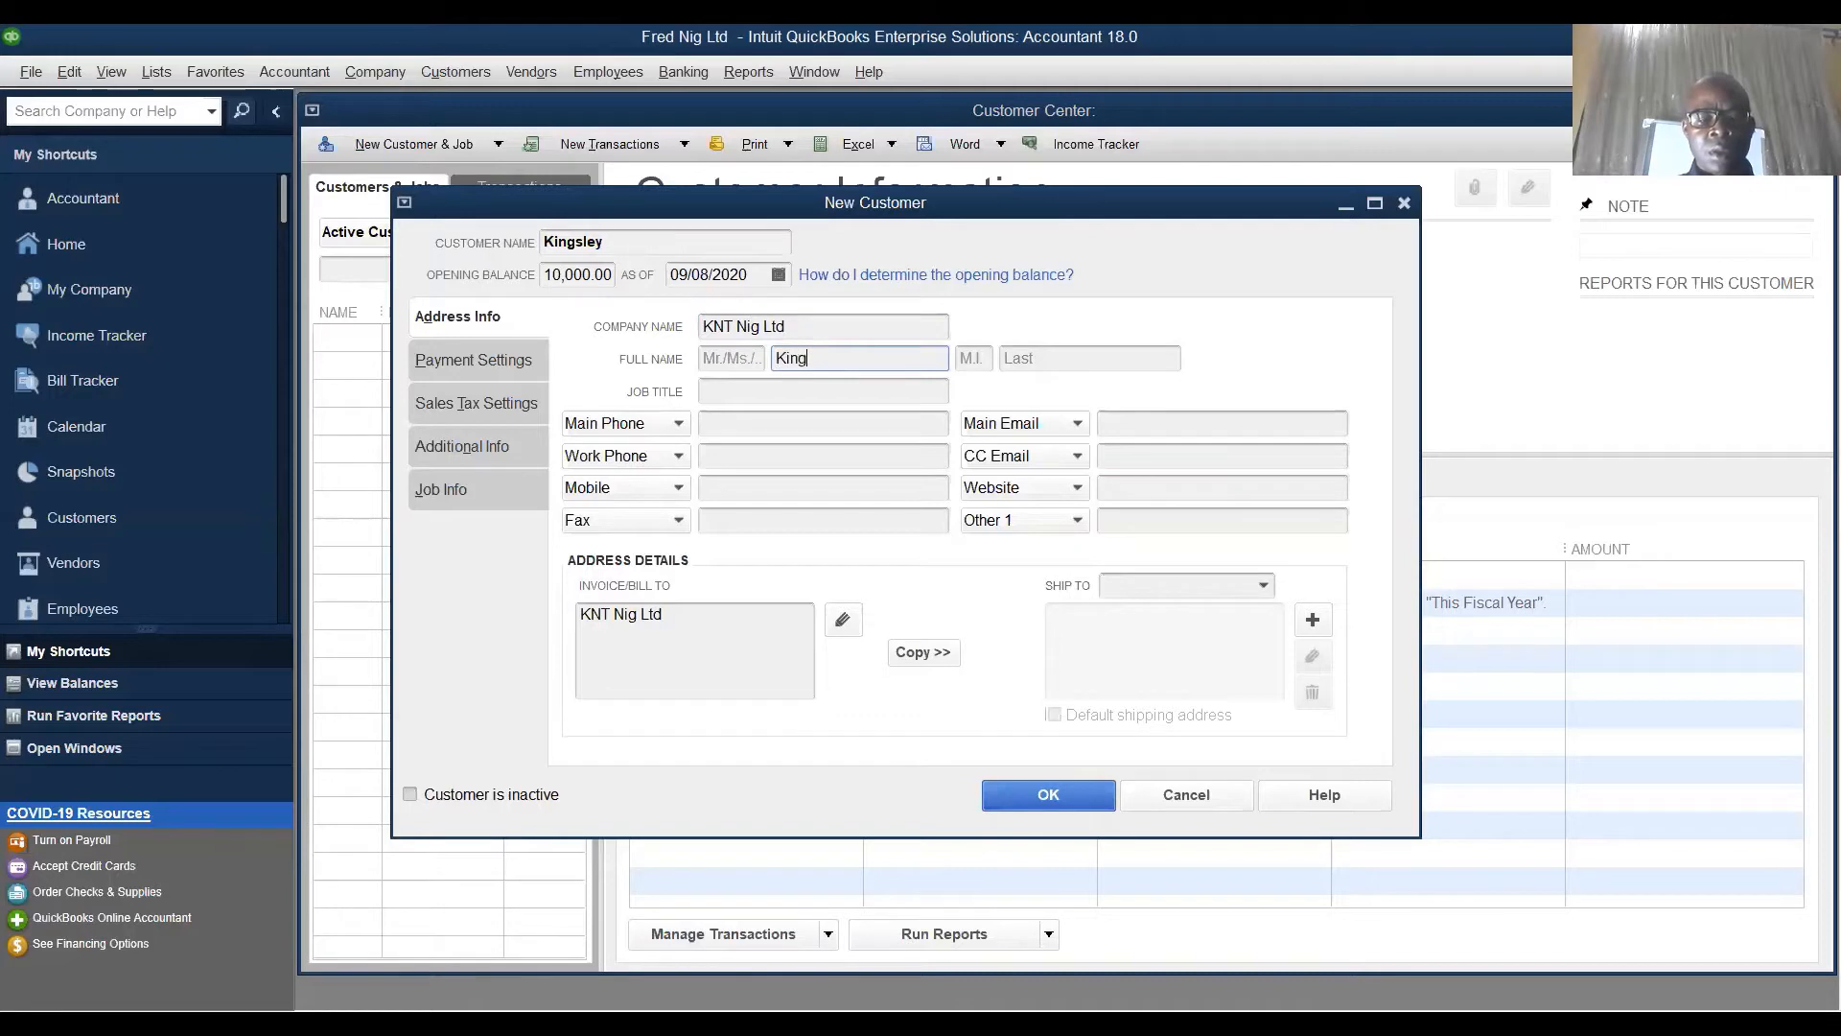
- Add the contact's last name and the job title Sales Manager
click(1043, 355)
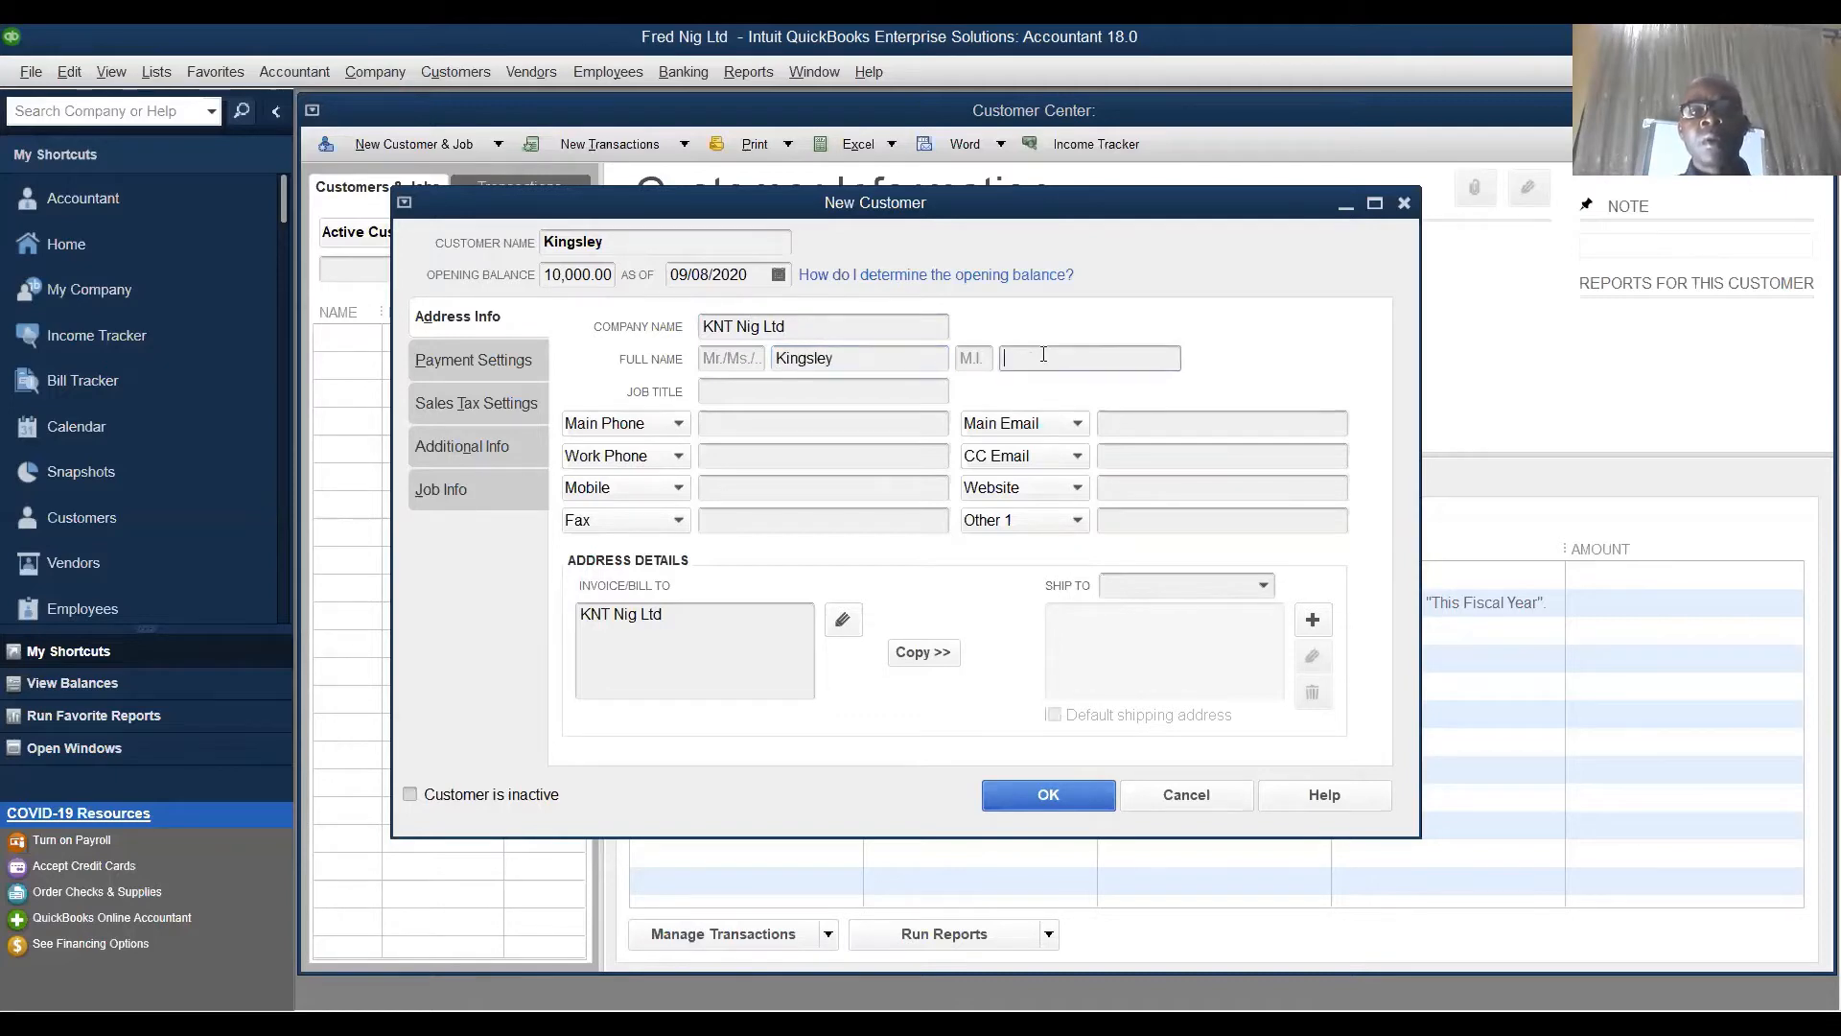
click(731, 390)
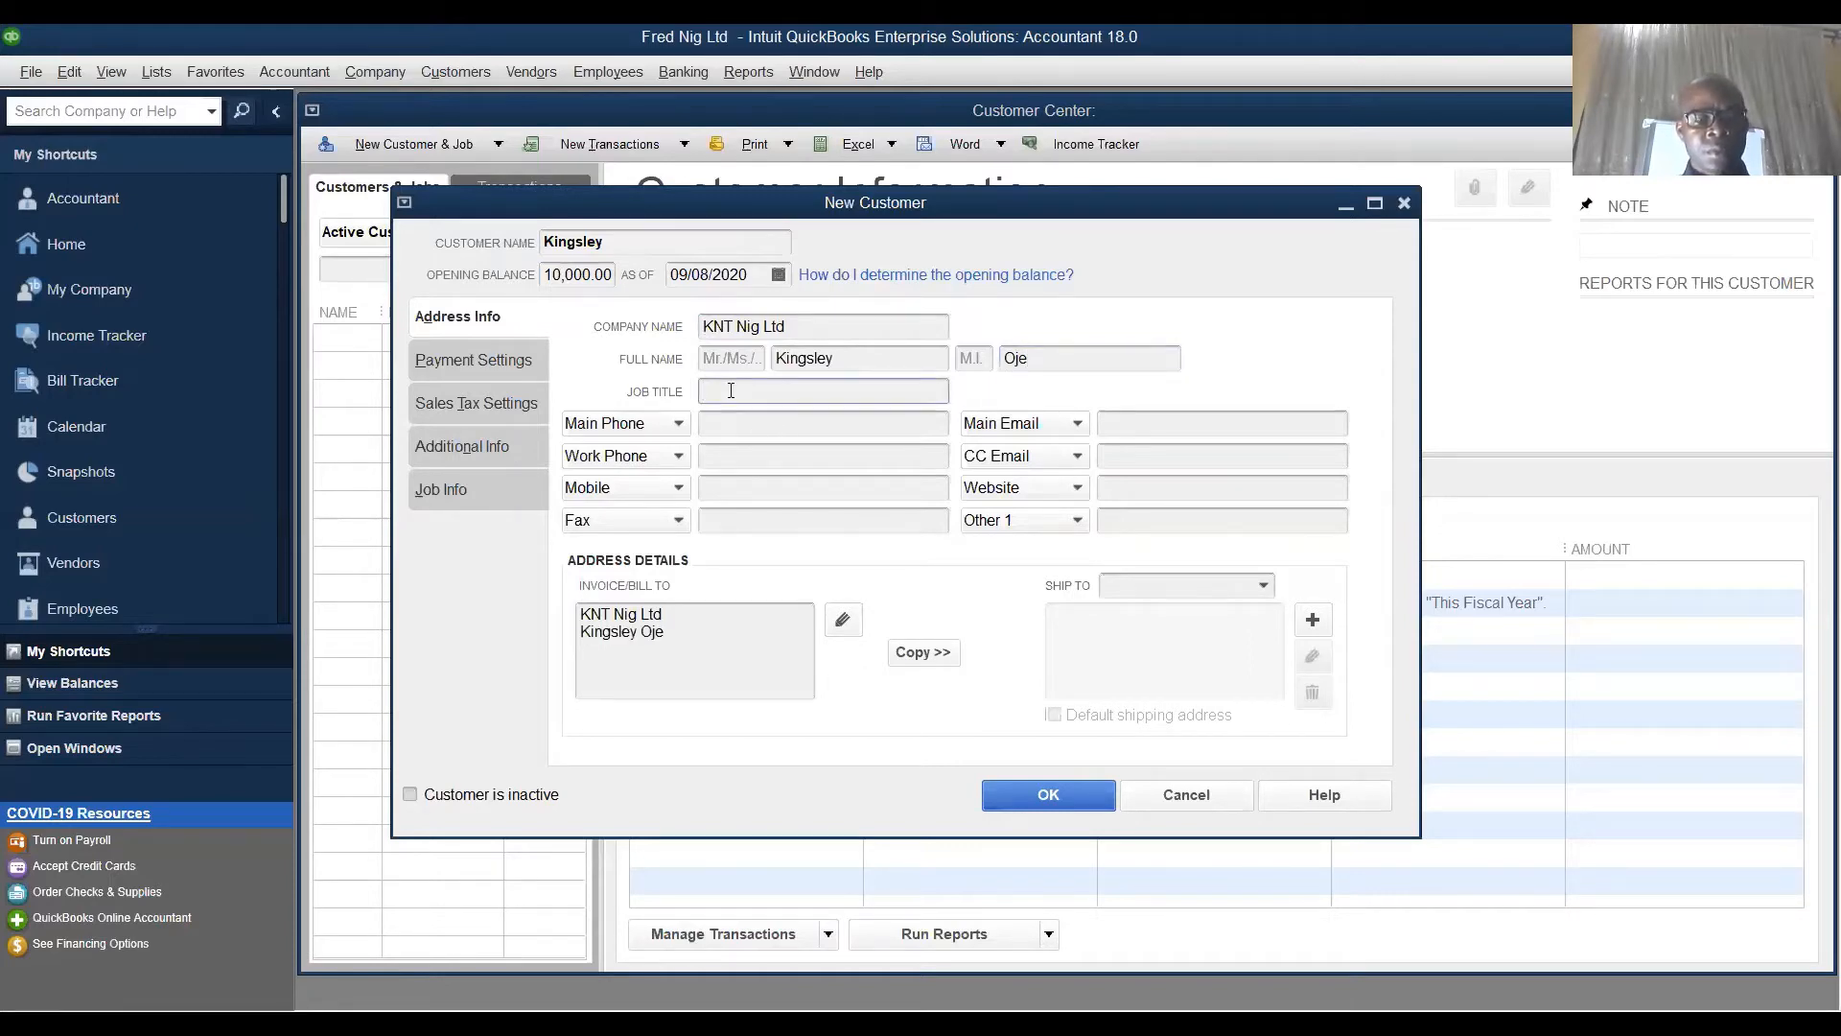
text(Sales)
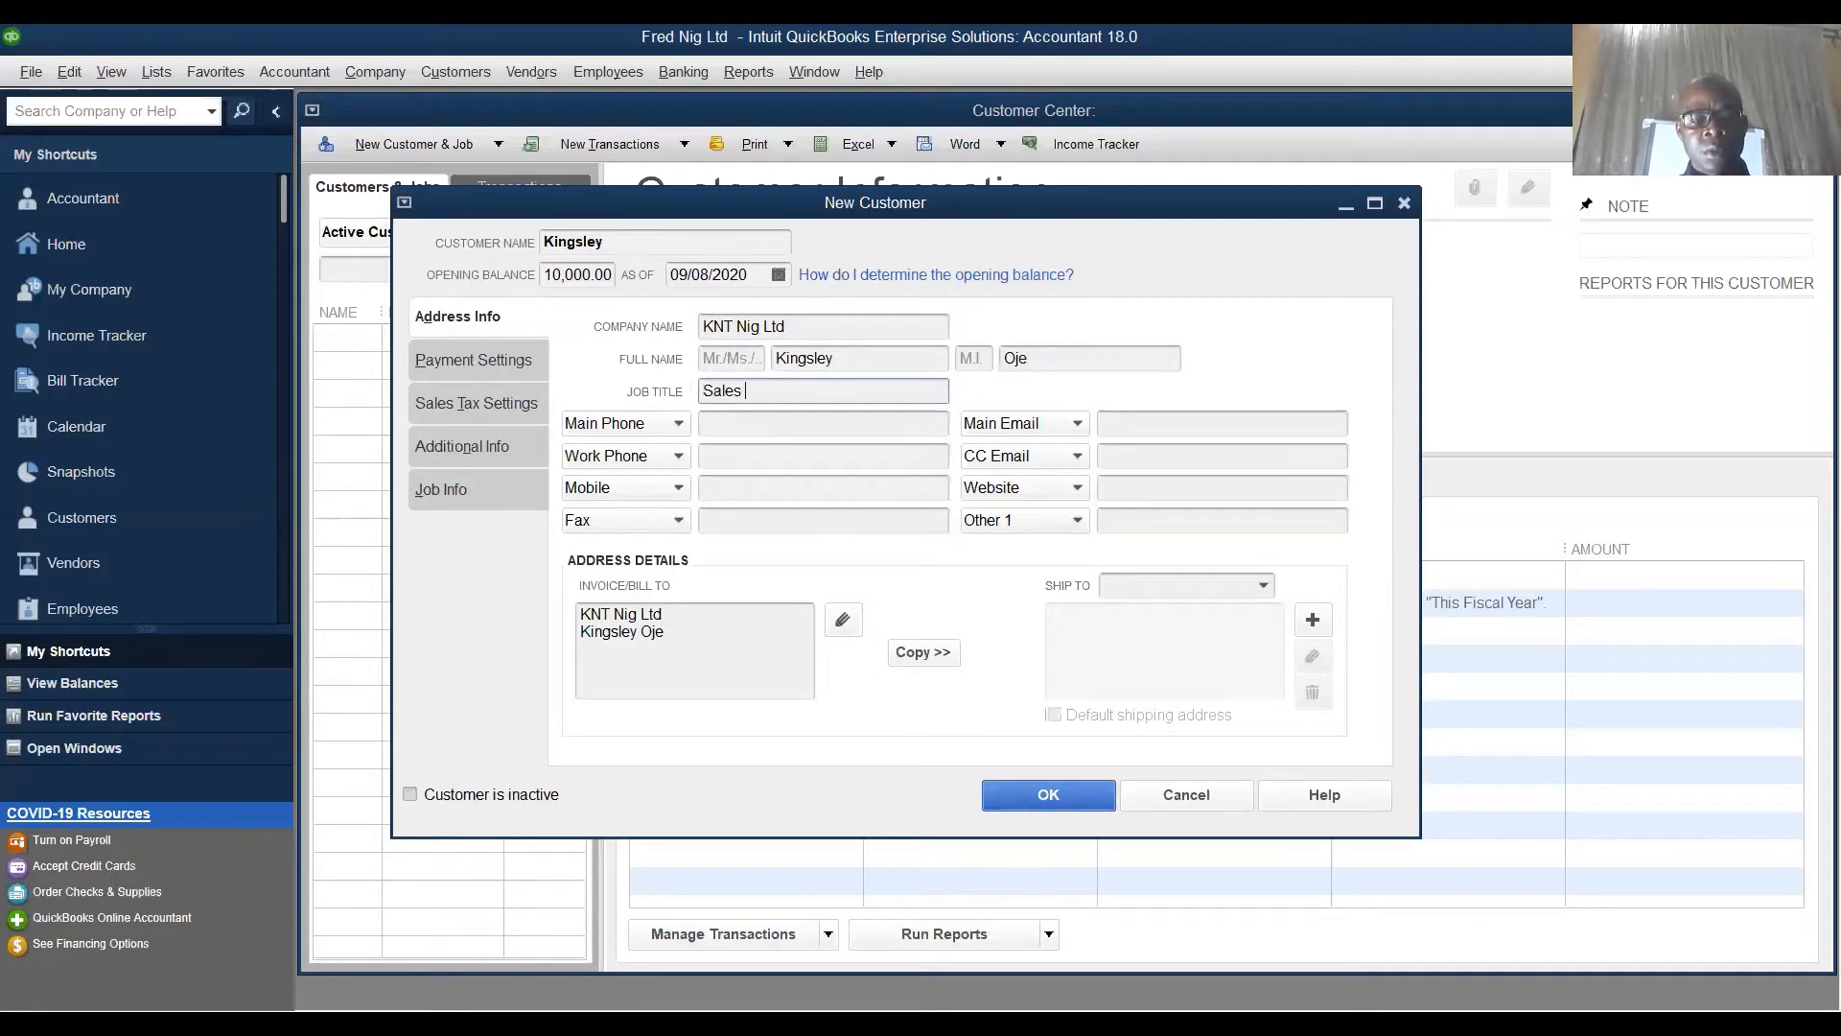
text( Manager)
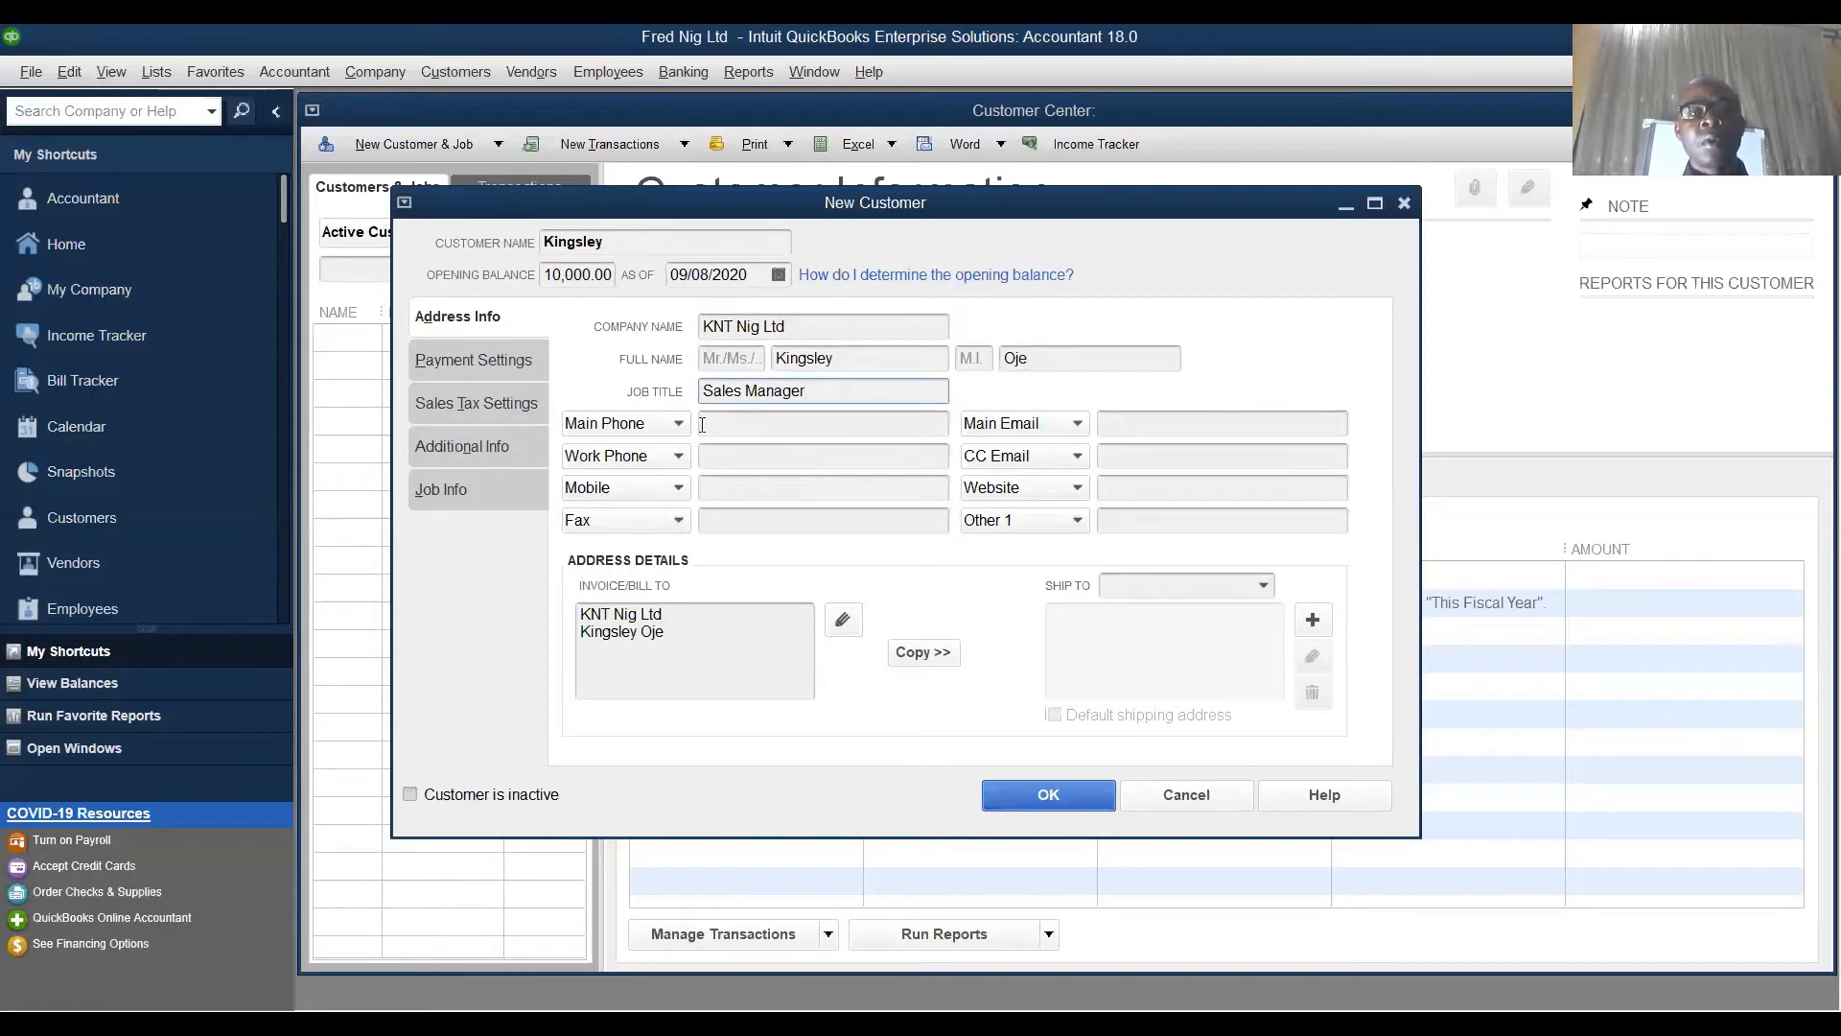
- Enter the customer's main phone and work phone numbers
click(742, 425)
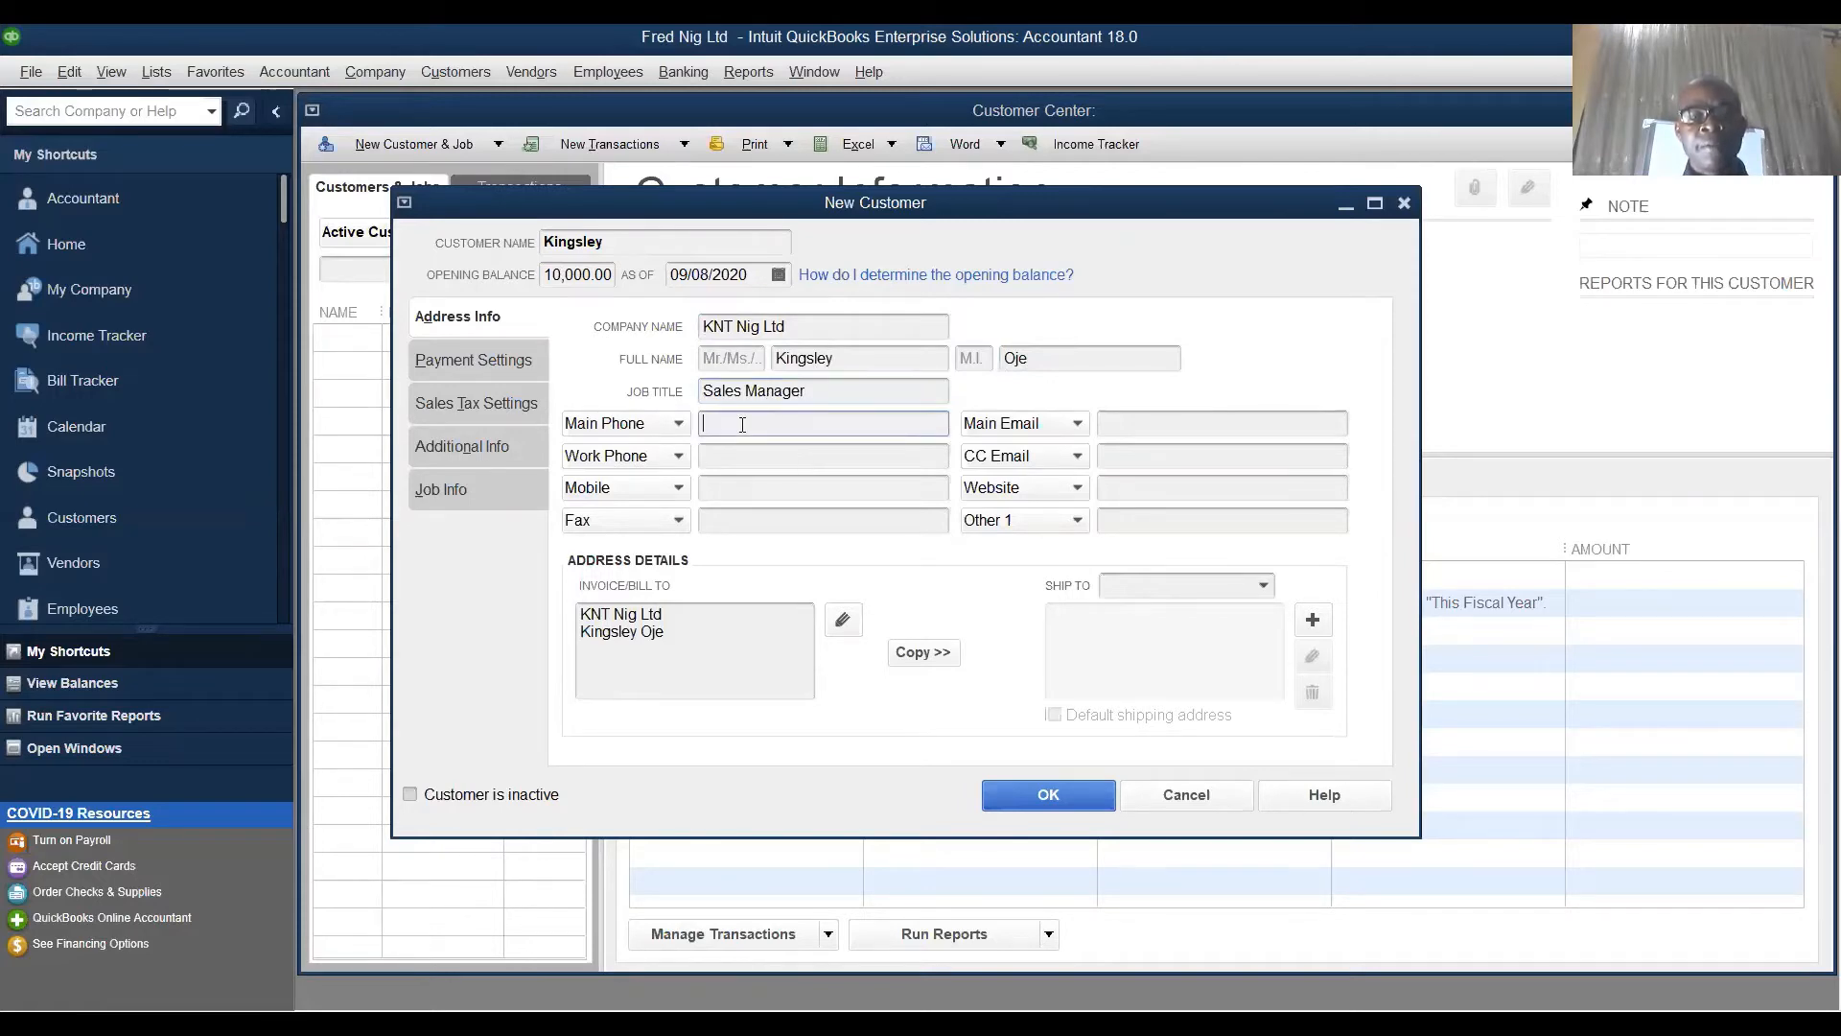
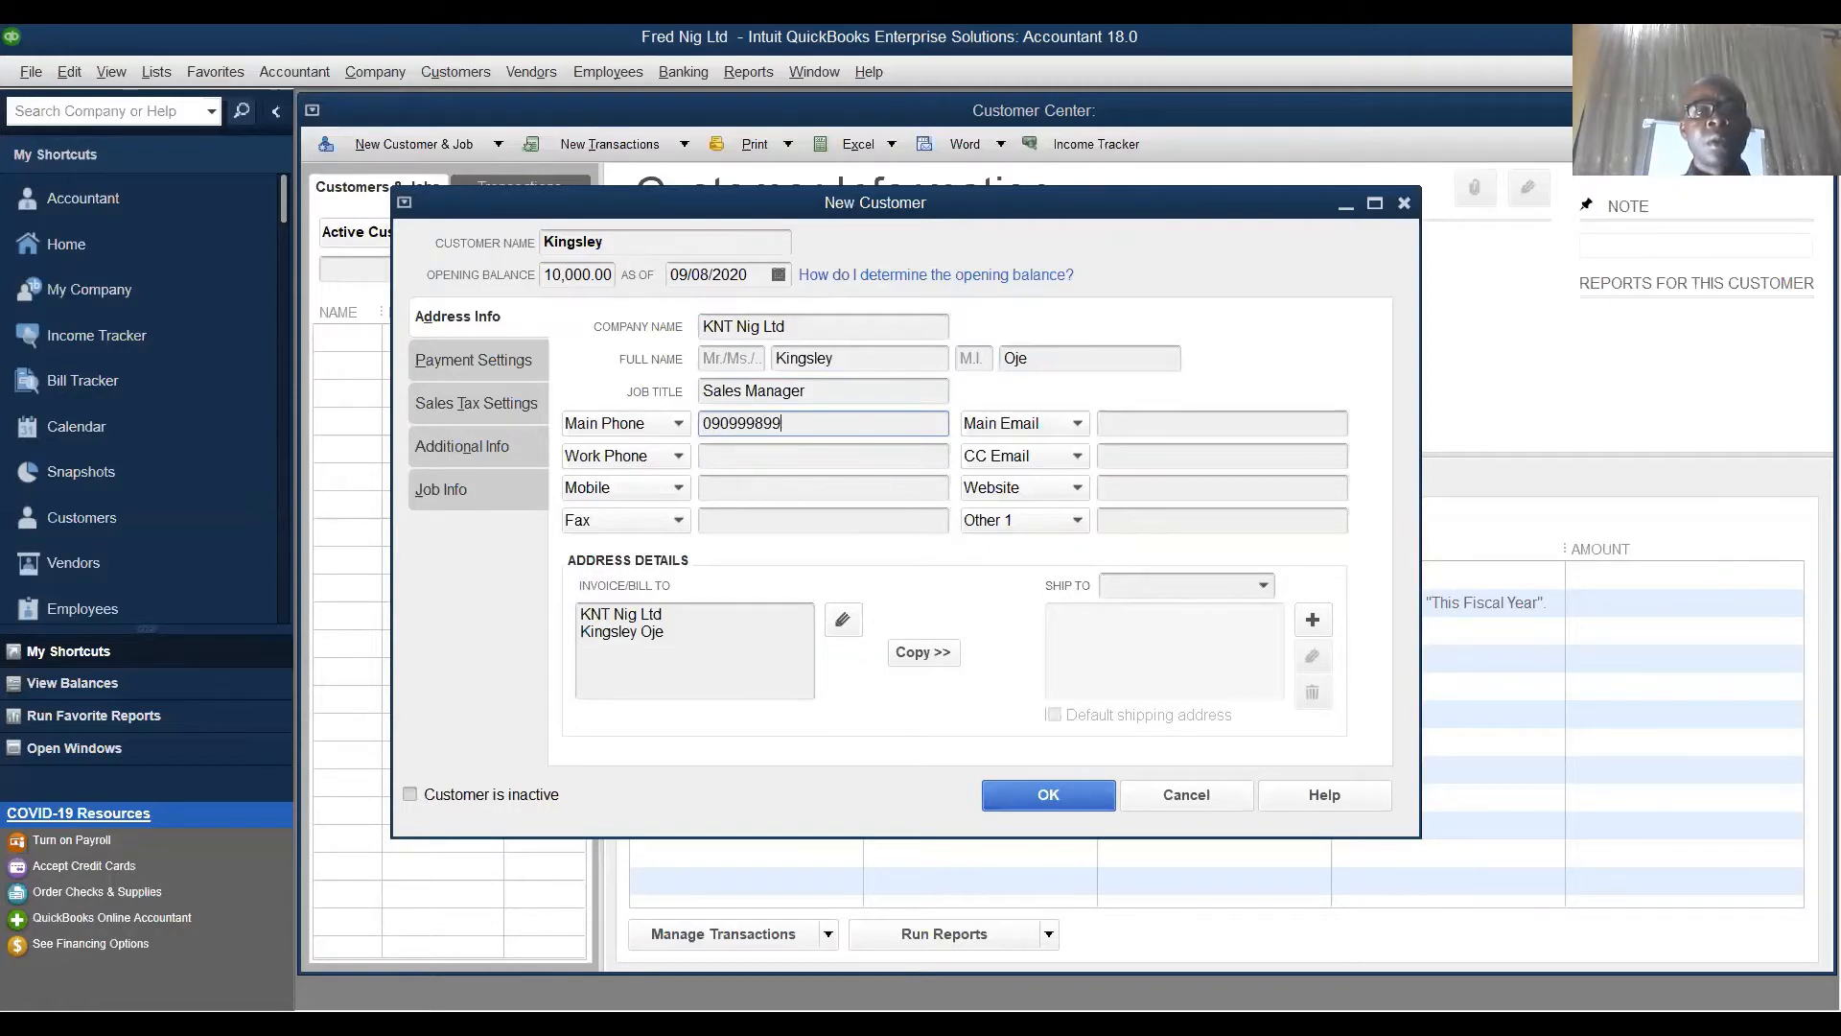
click(779, 455)
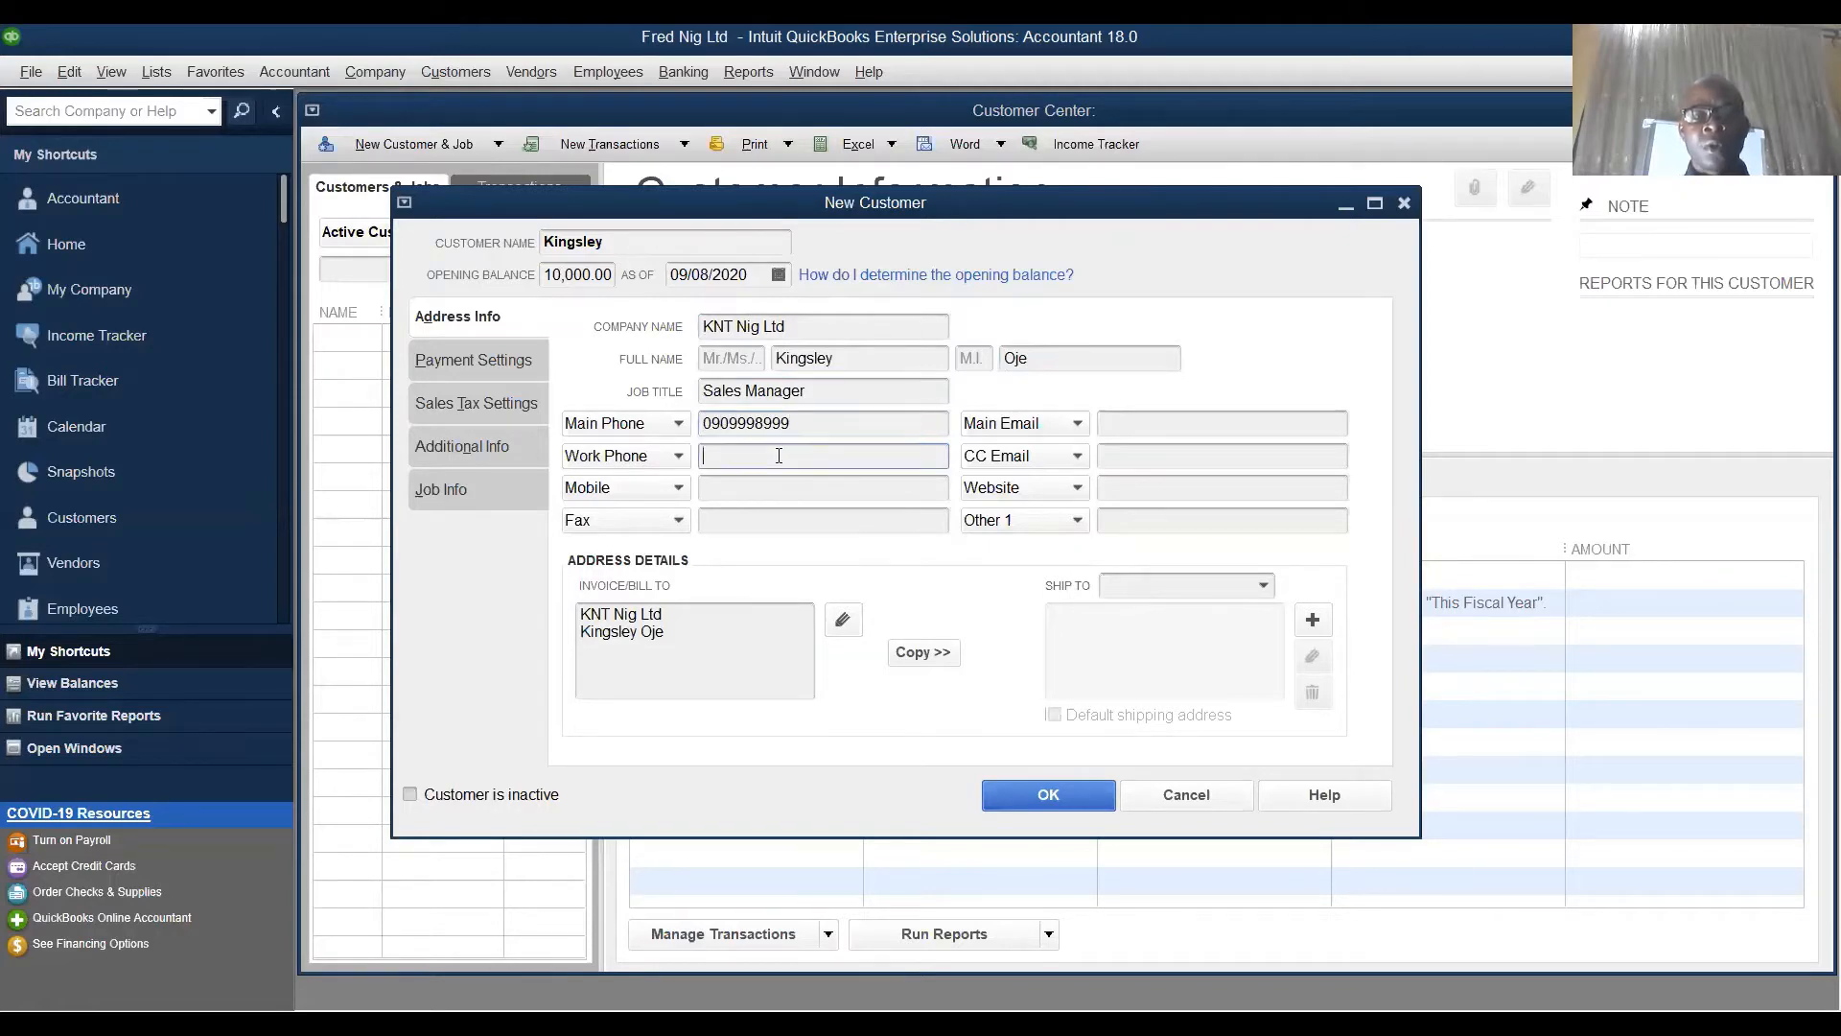
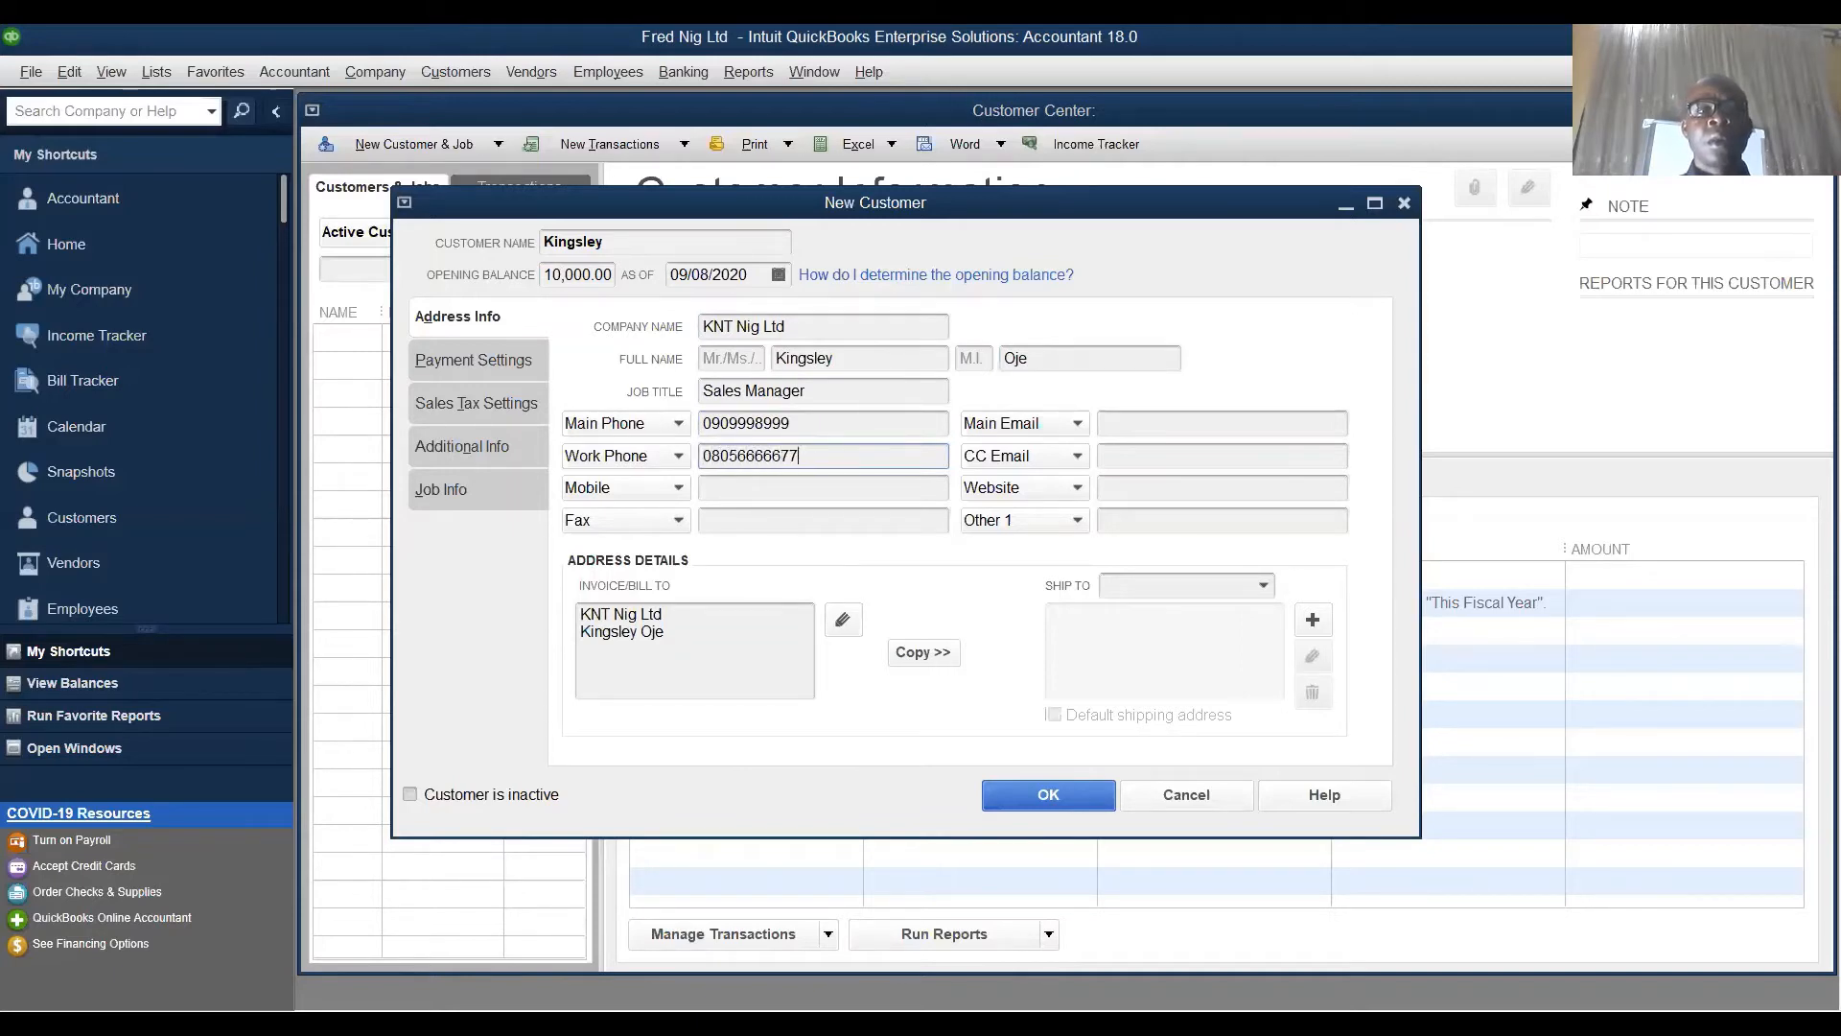
- Add the customer's mobile number and fax number
click(779, 492)
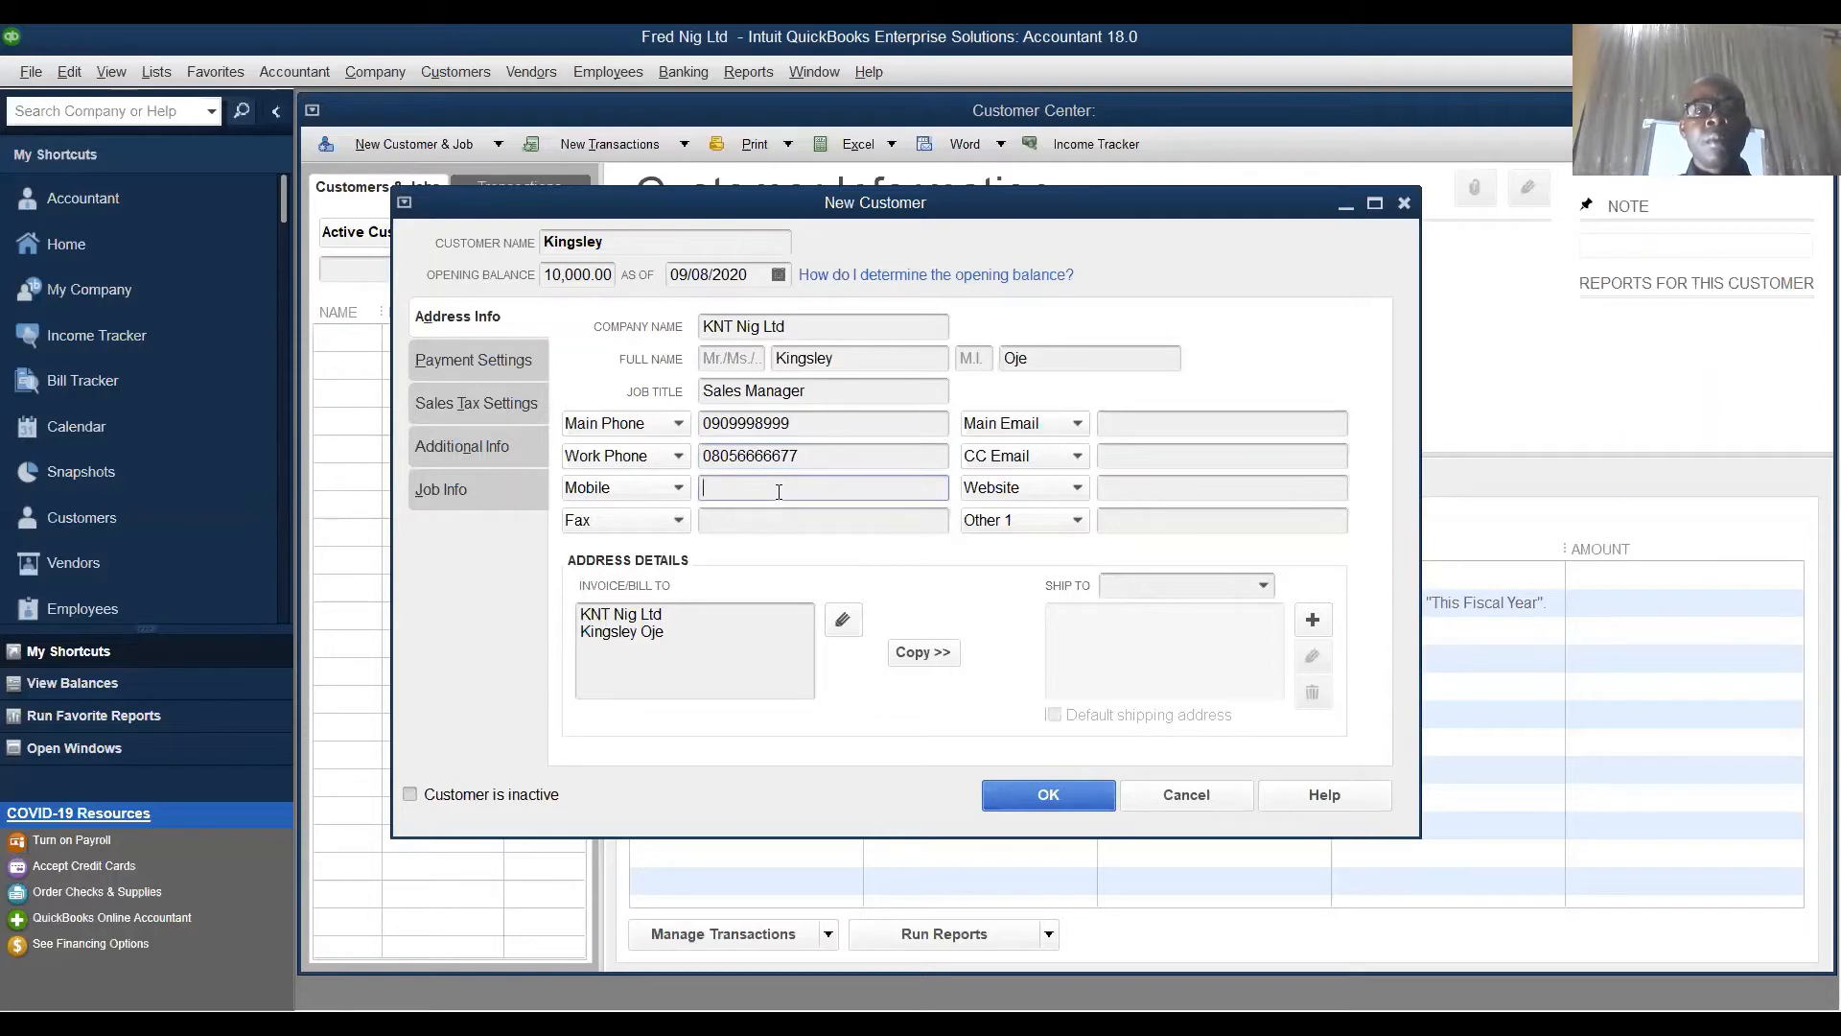
click(791, 516)
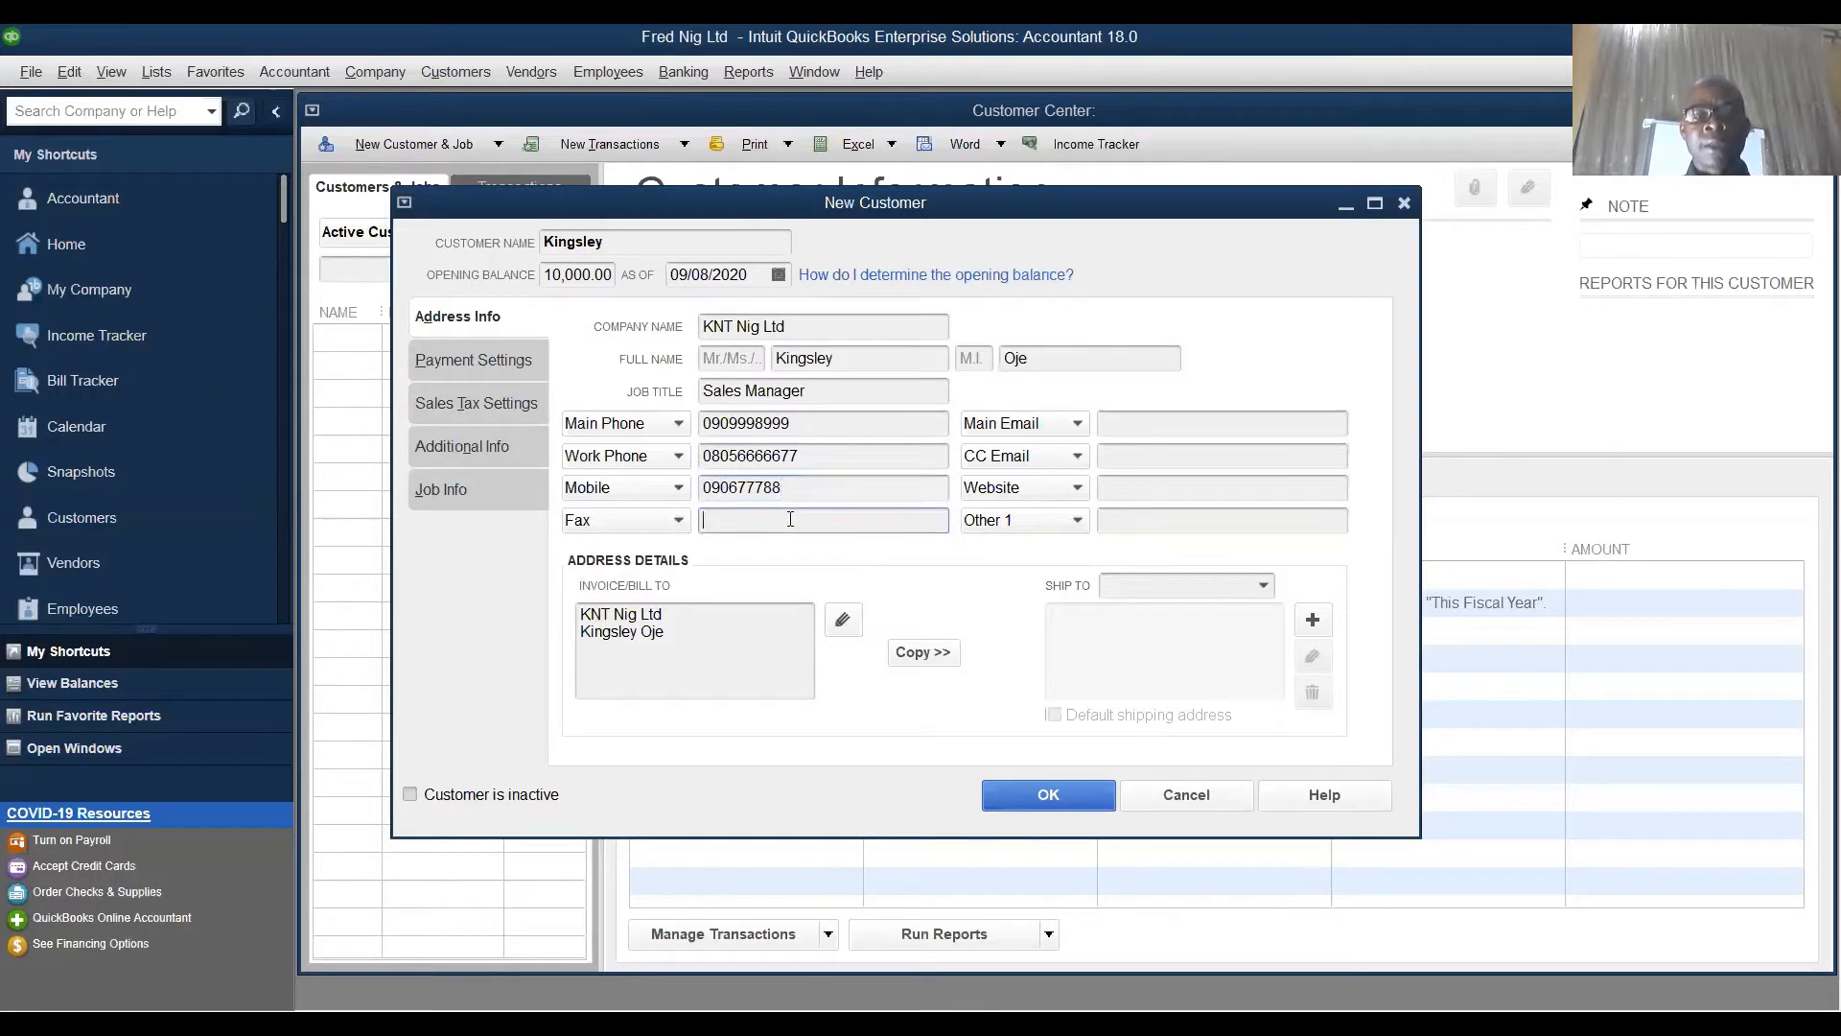
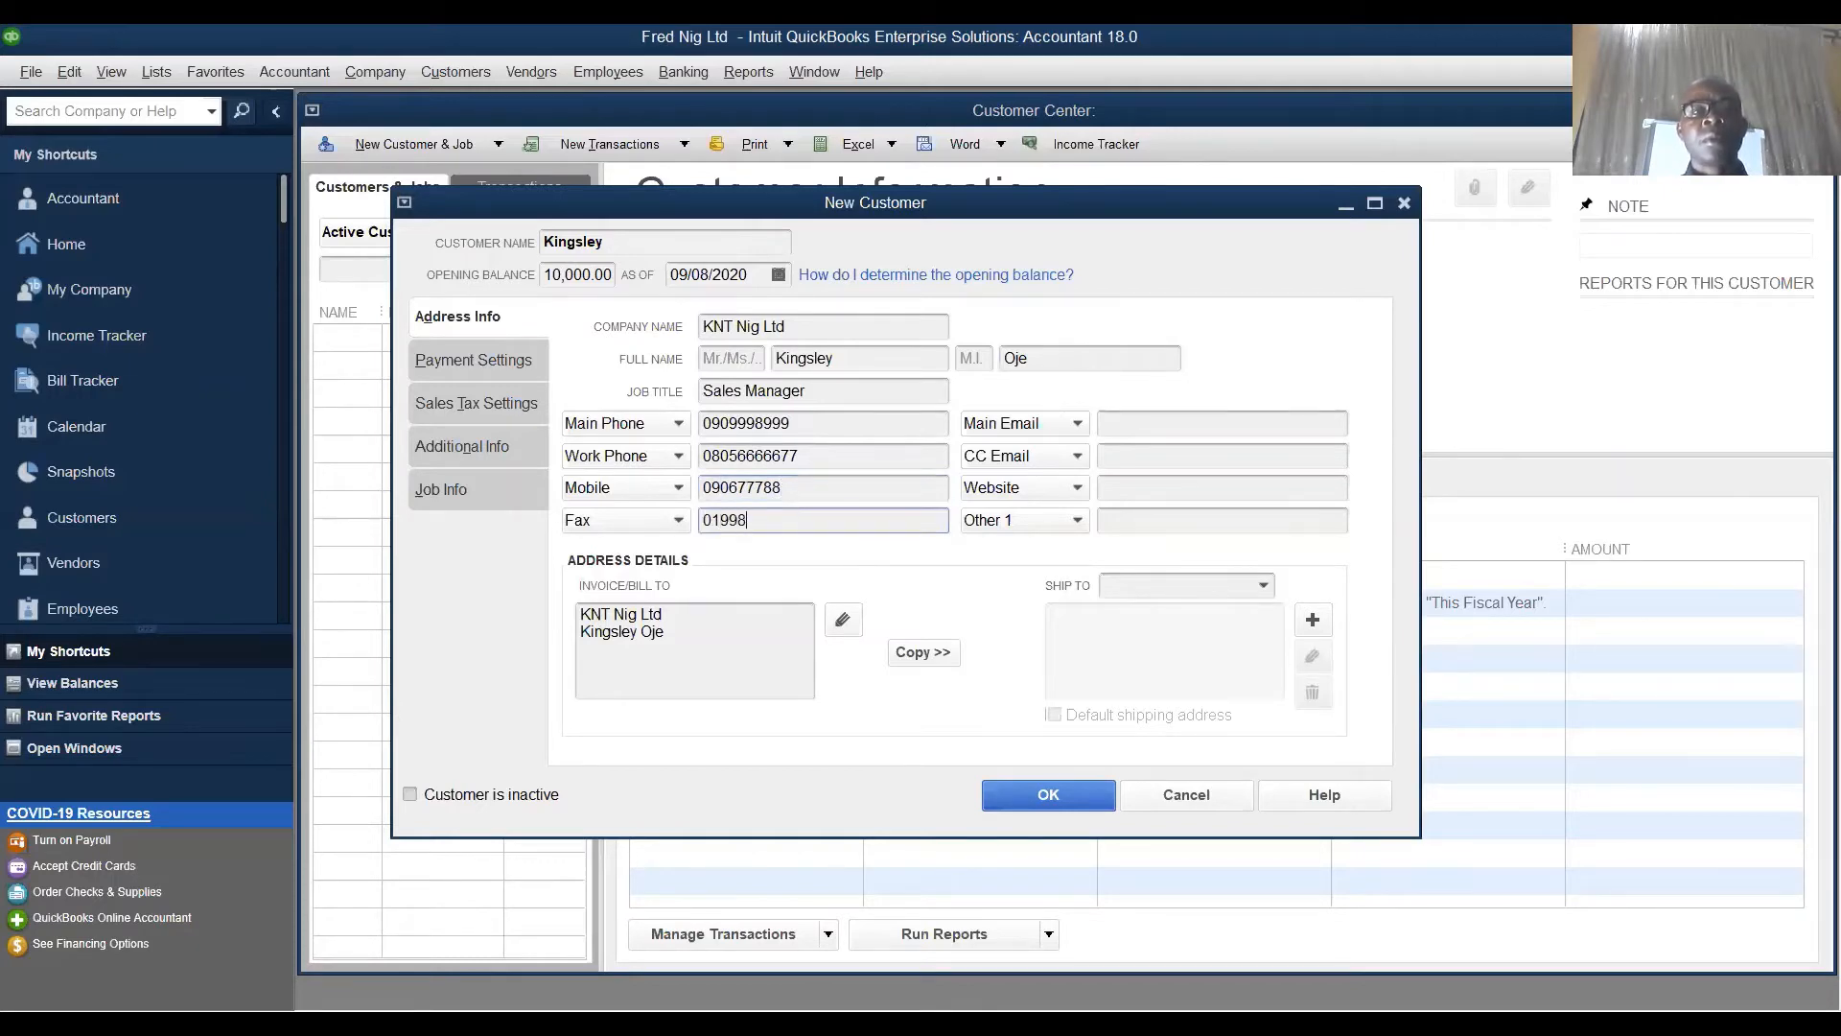
click(1156, 423)
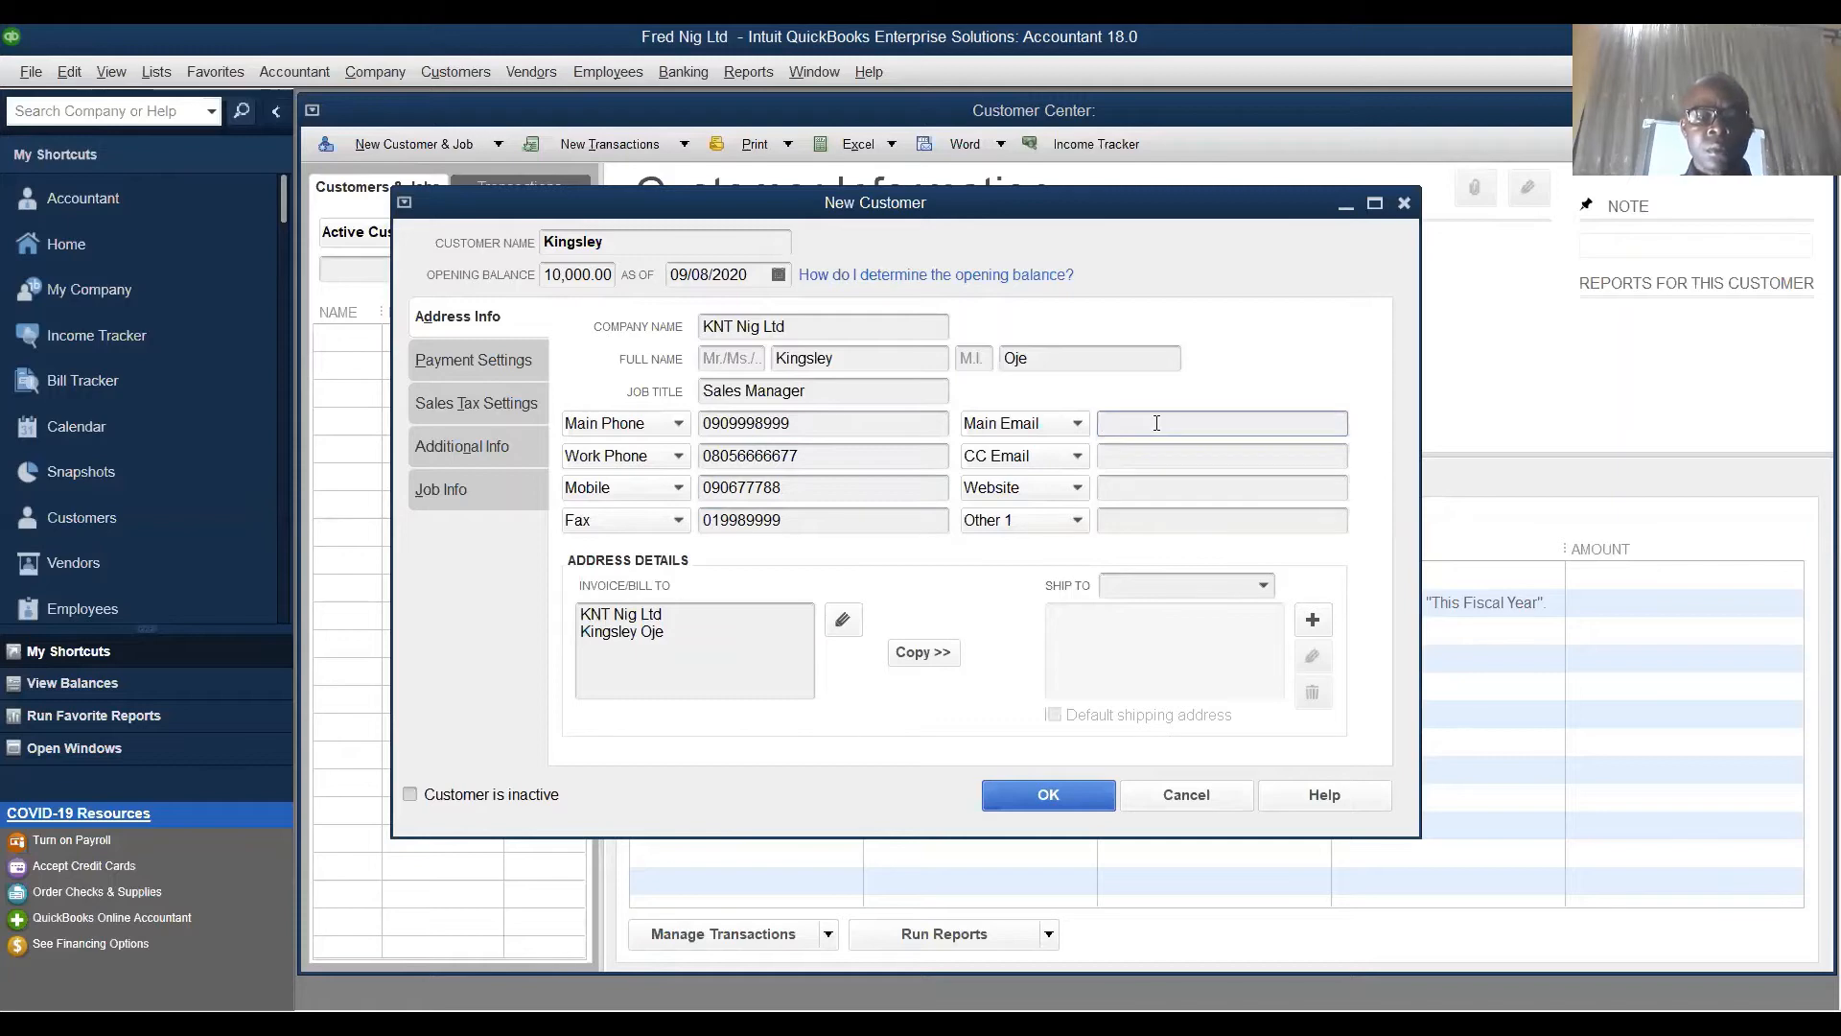
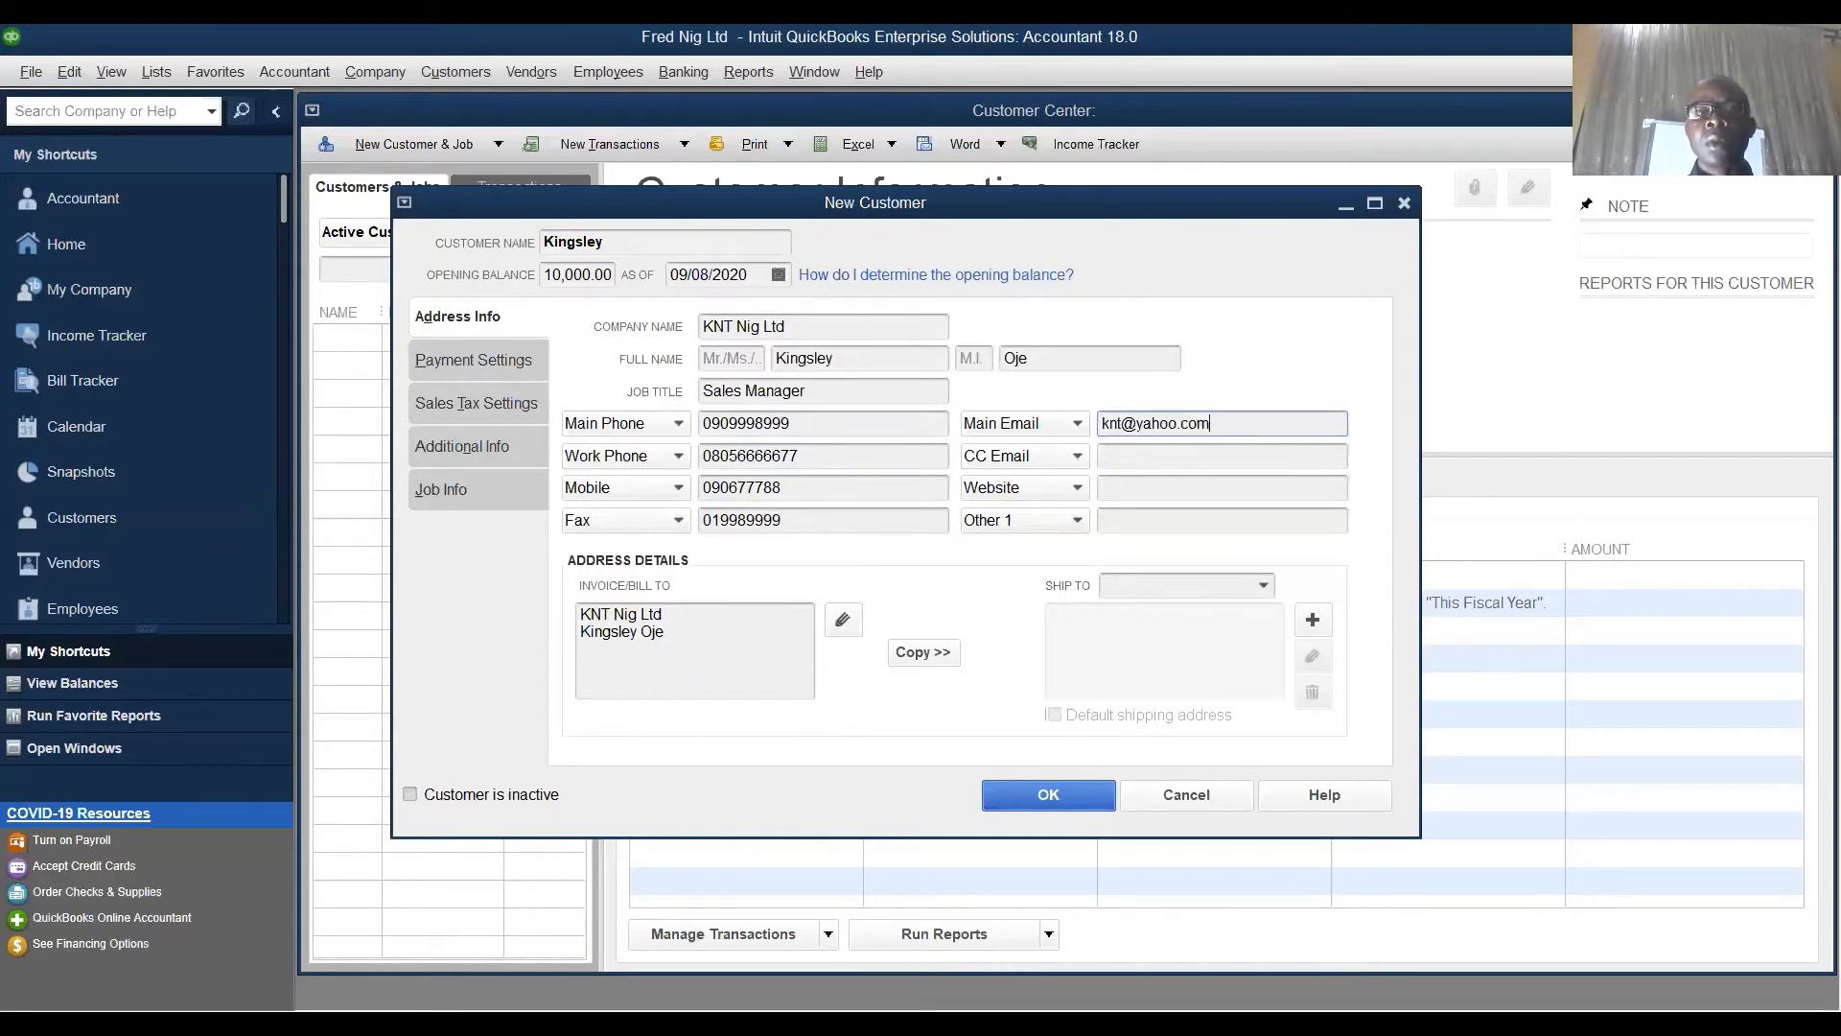
- Enter the customer's main e-mail and CC e-mail addresses, correcting the main one
click(1221, 458)
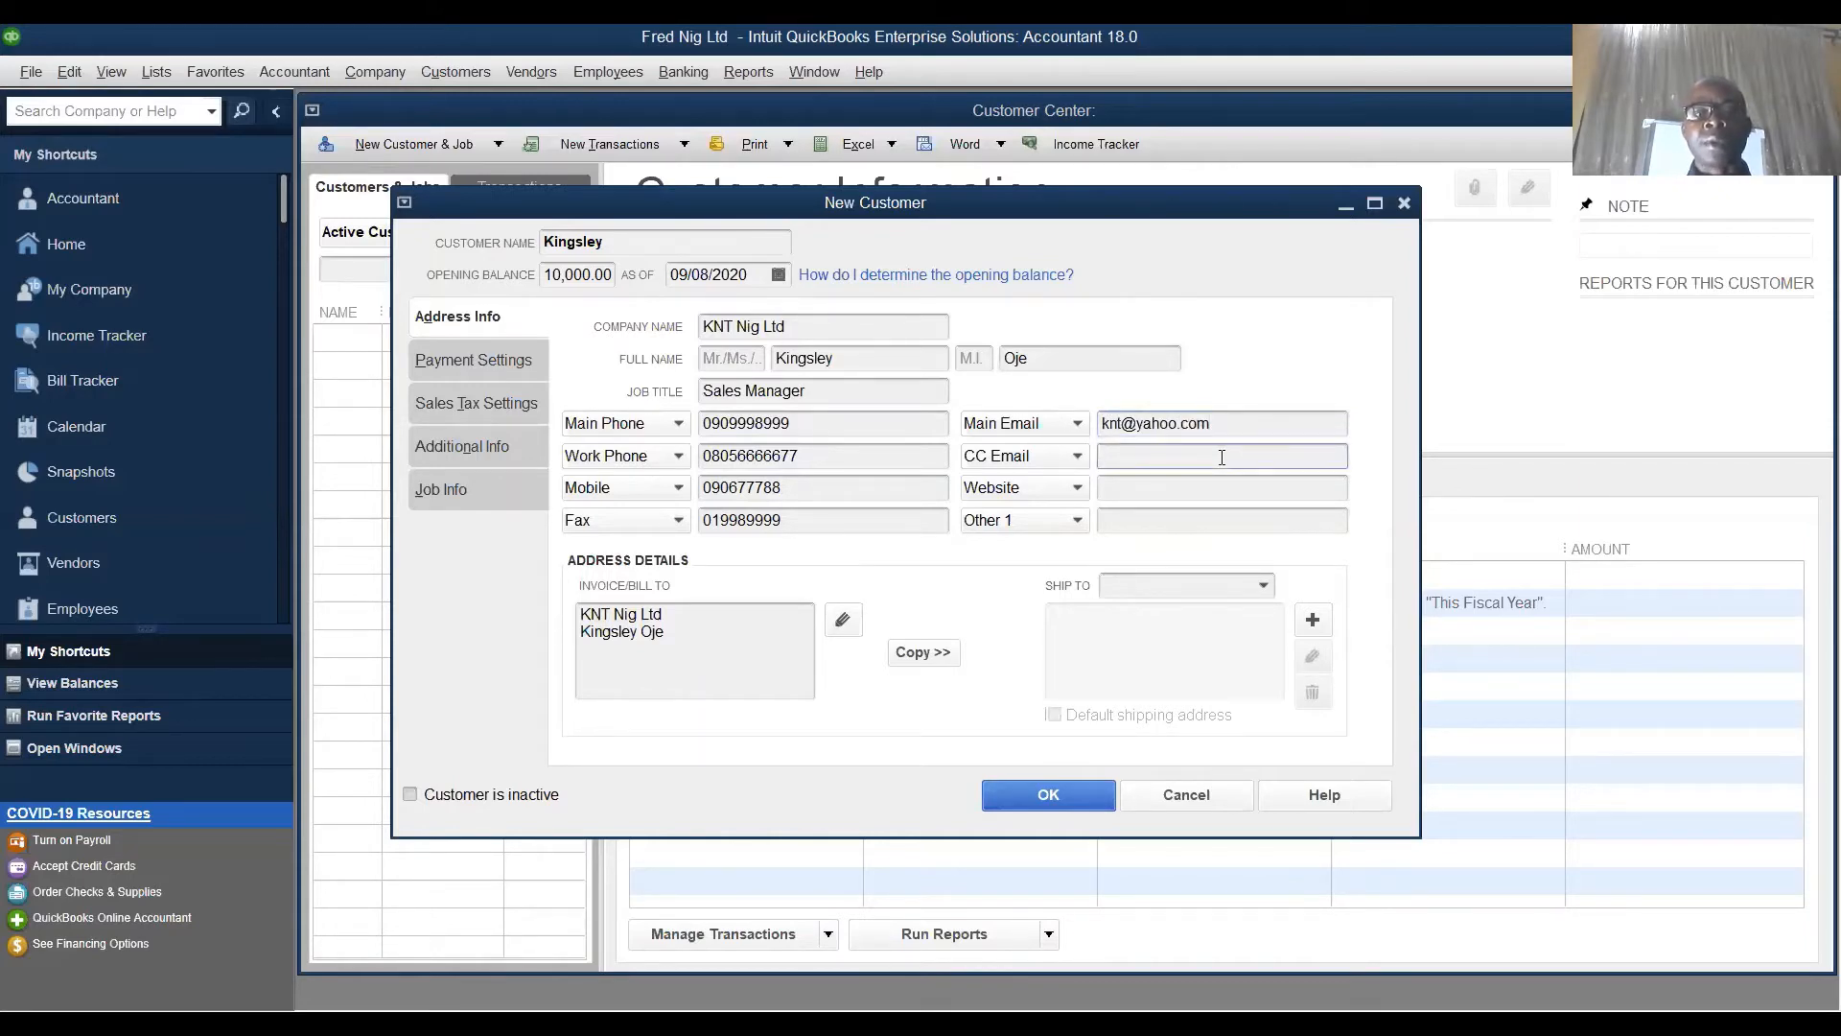
click(1124, 421)
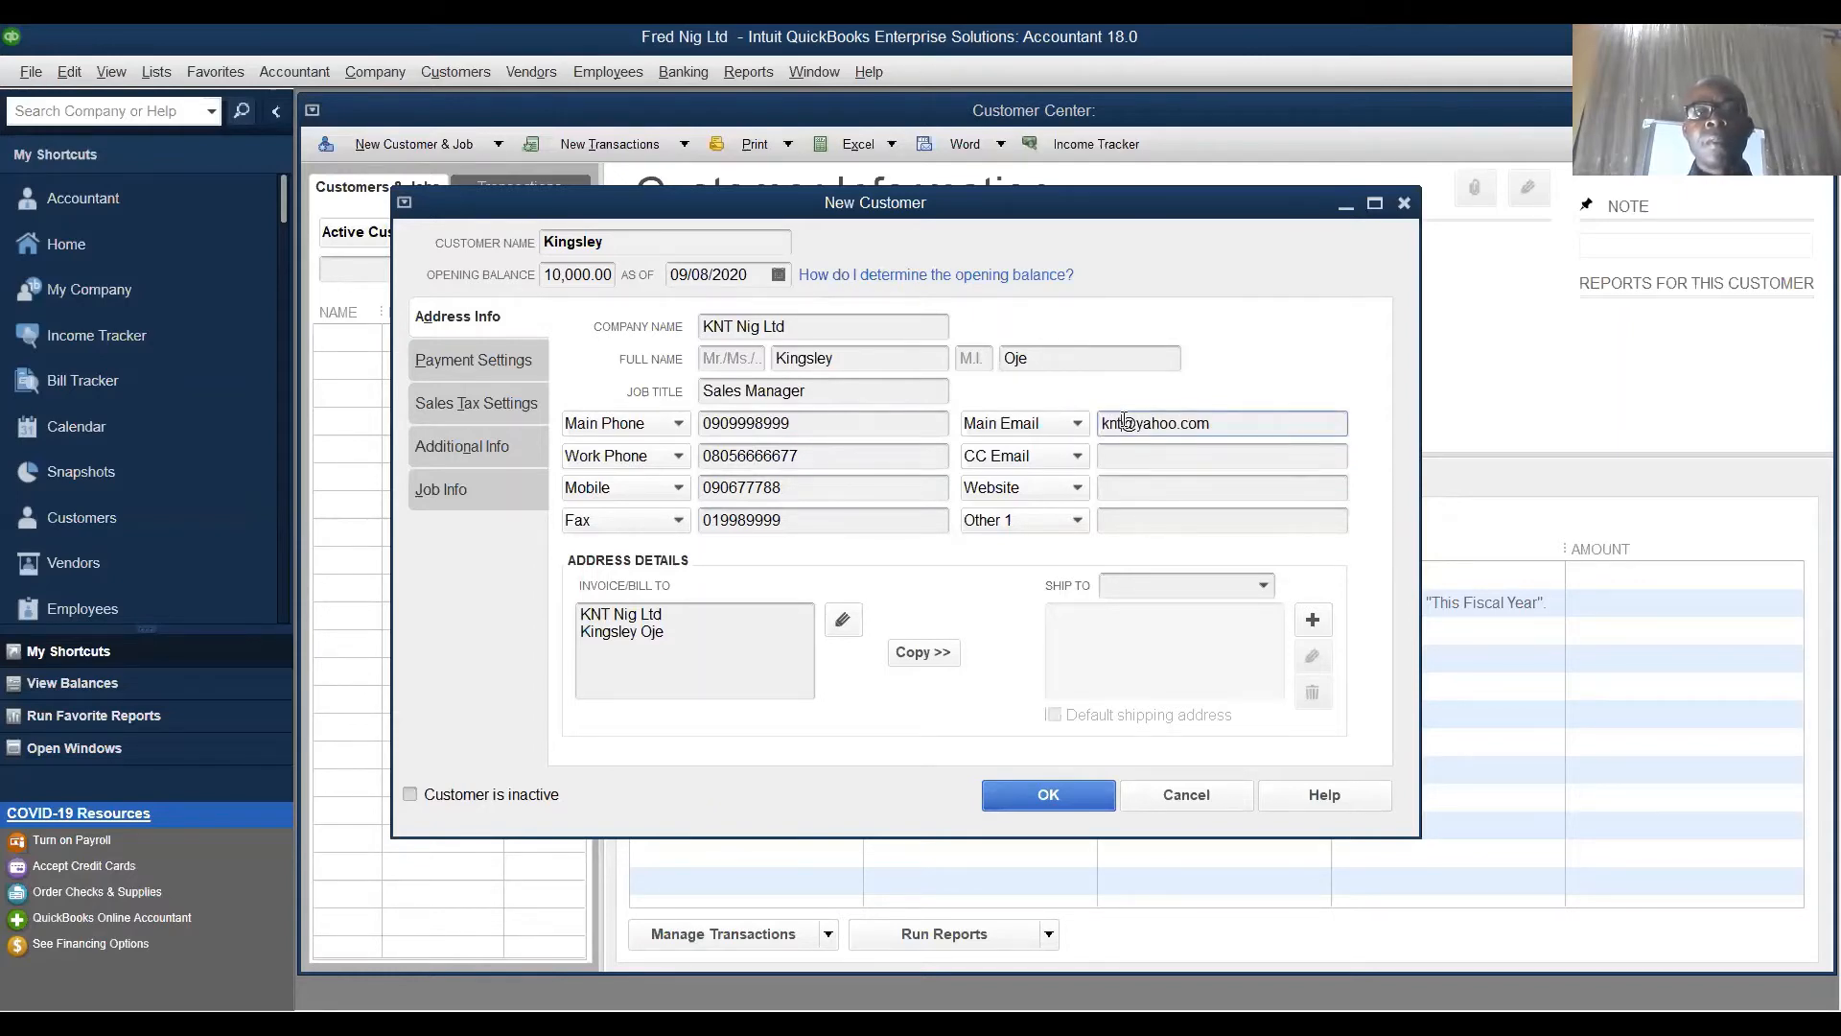
key(BackSpace)
key(BackSpace)
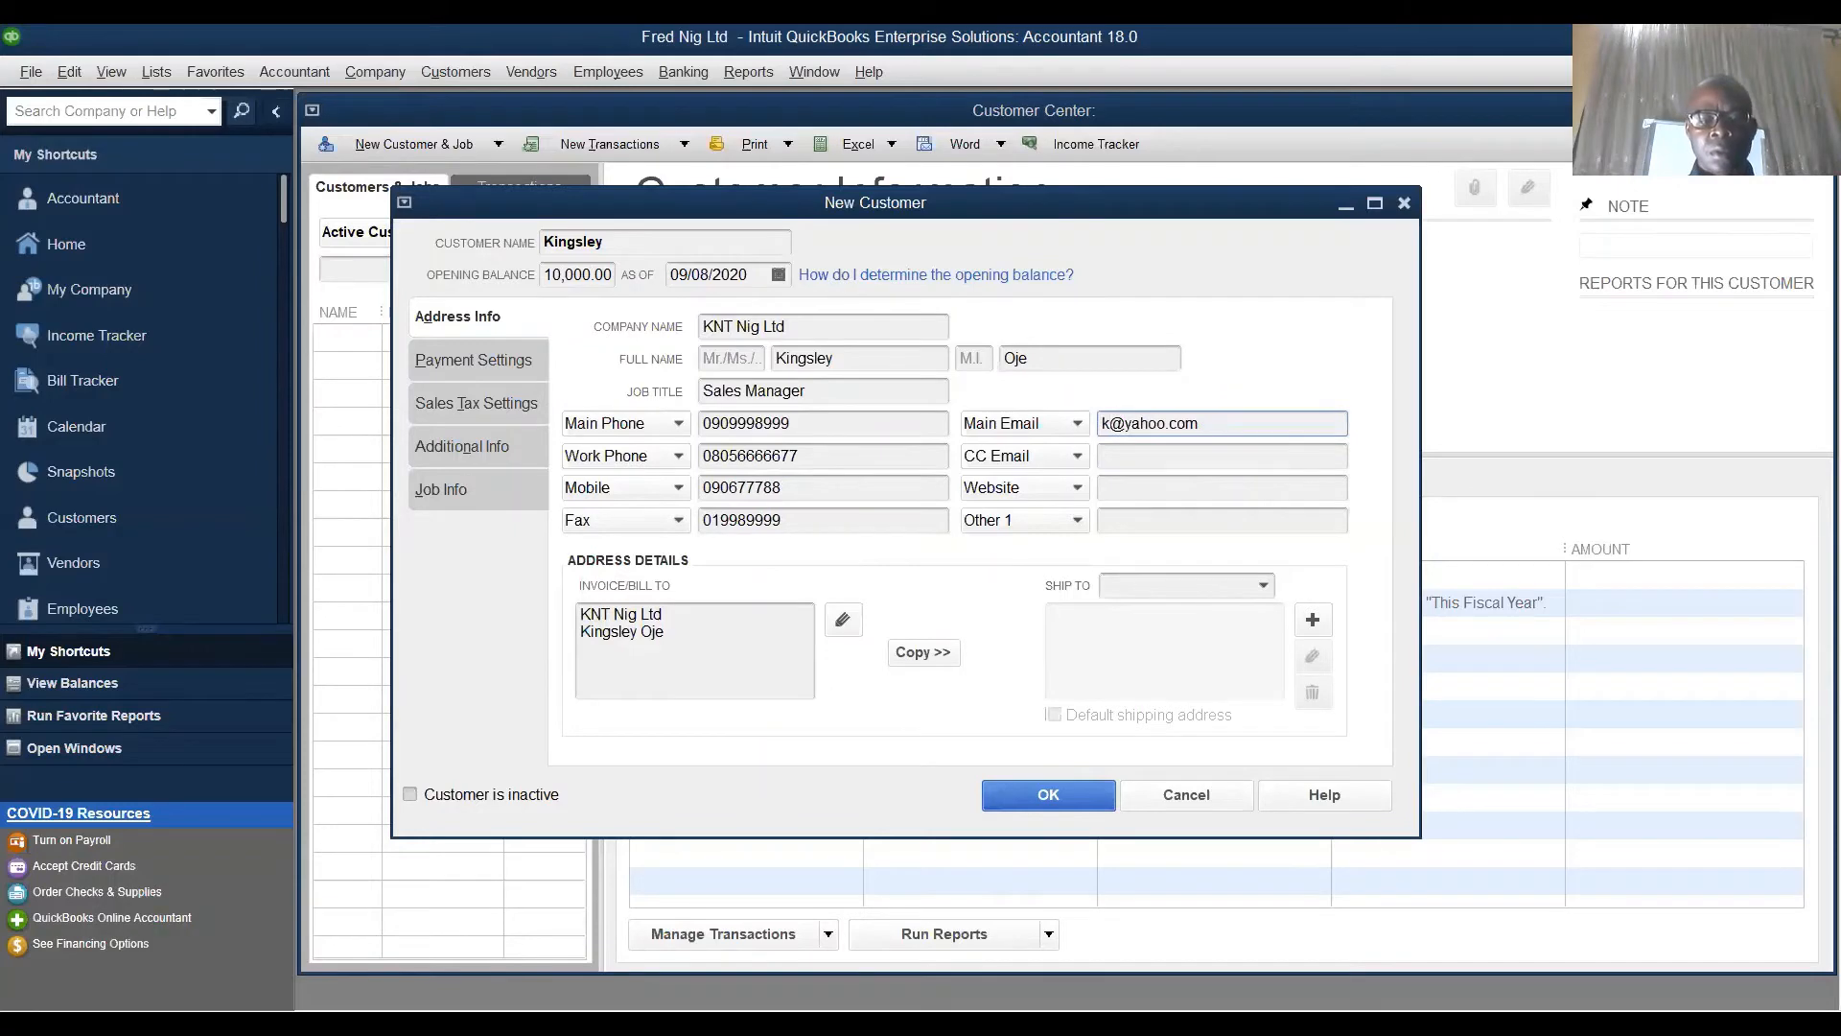
text(in)
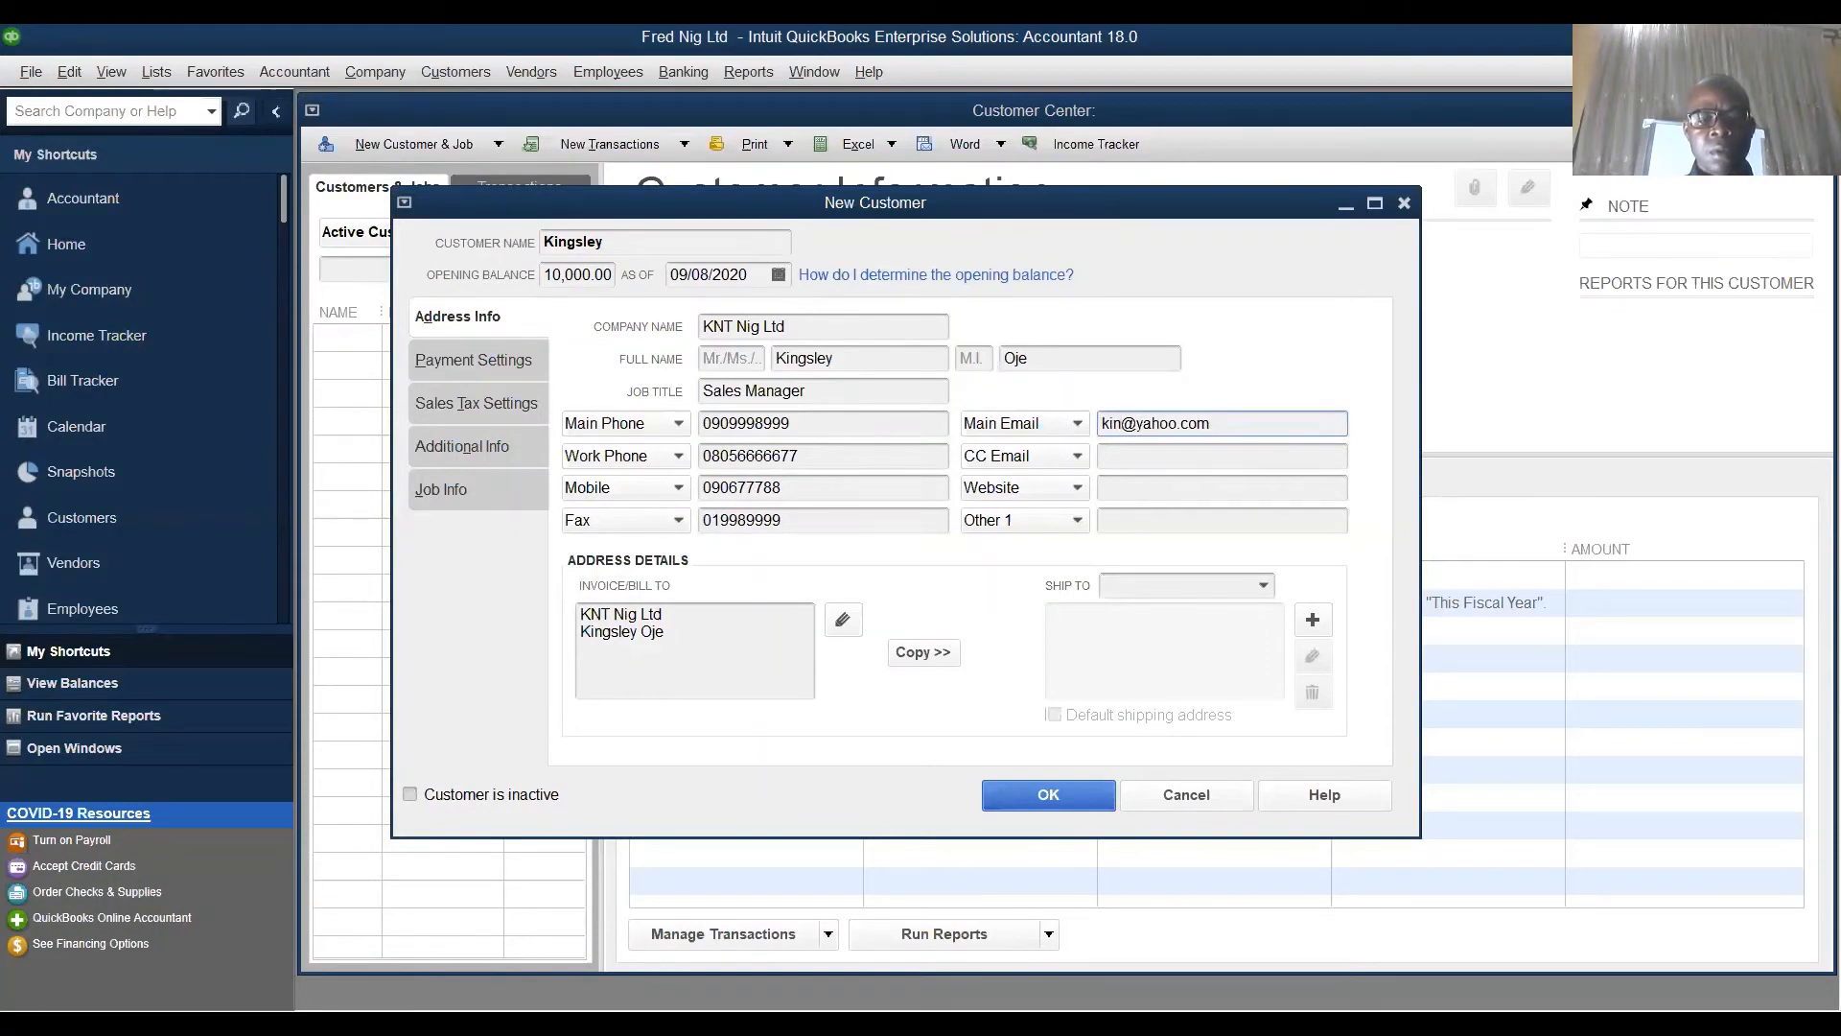
text(gsley)
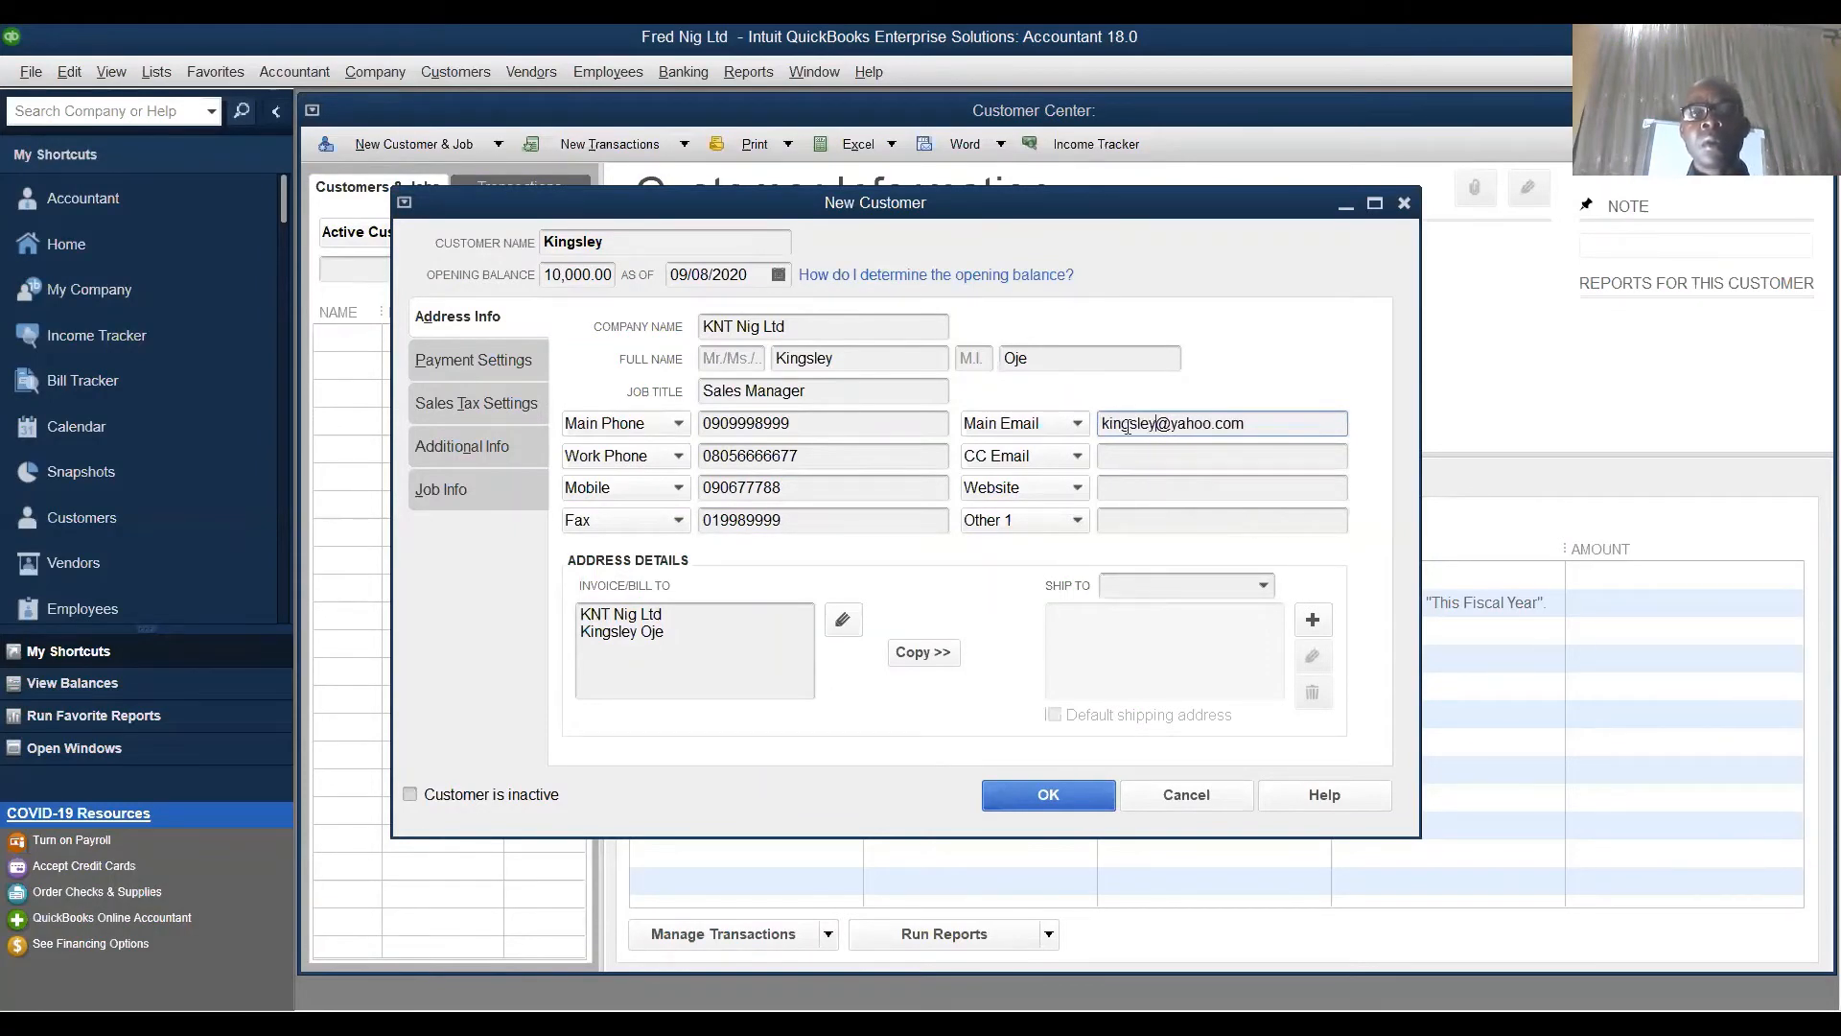
click(1137, 456)
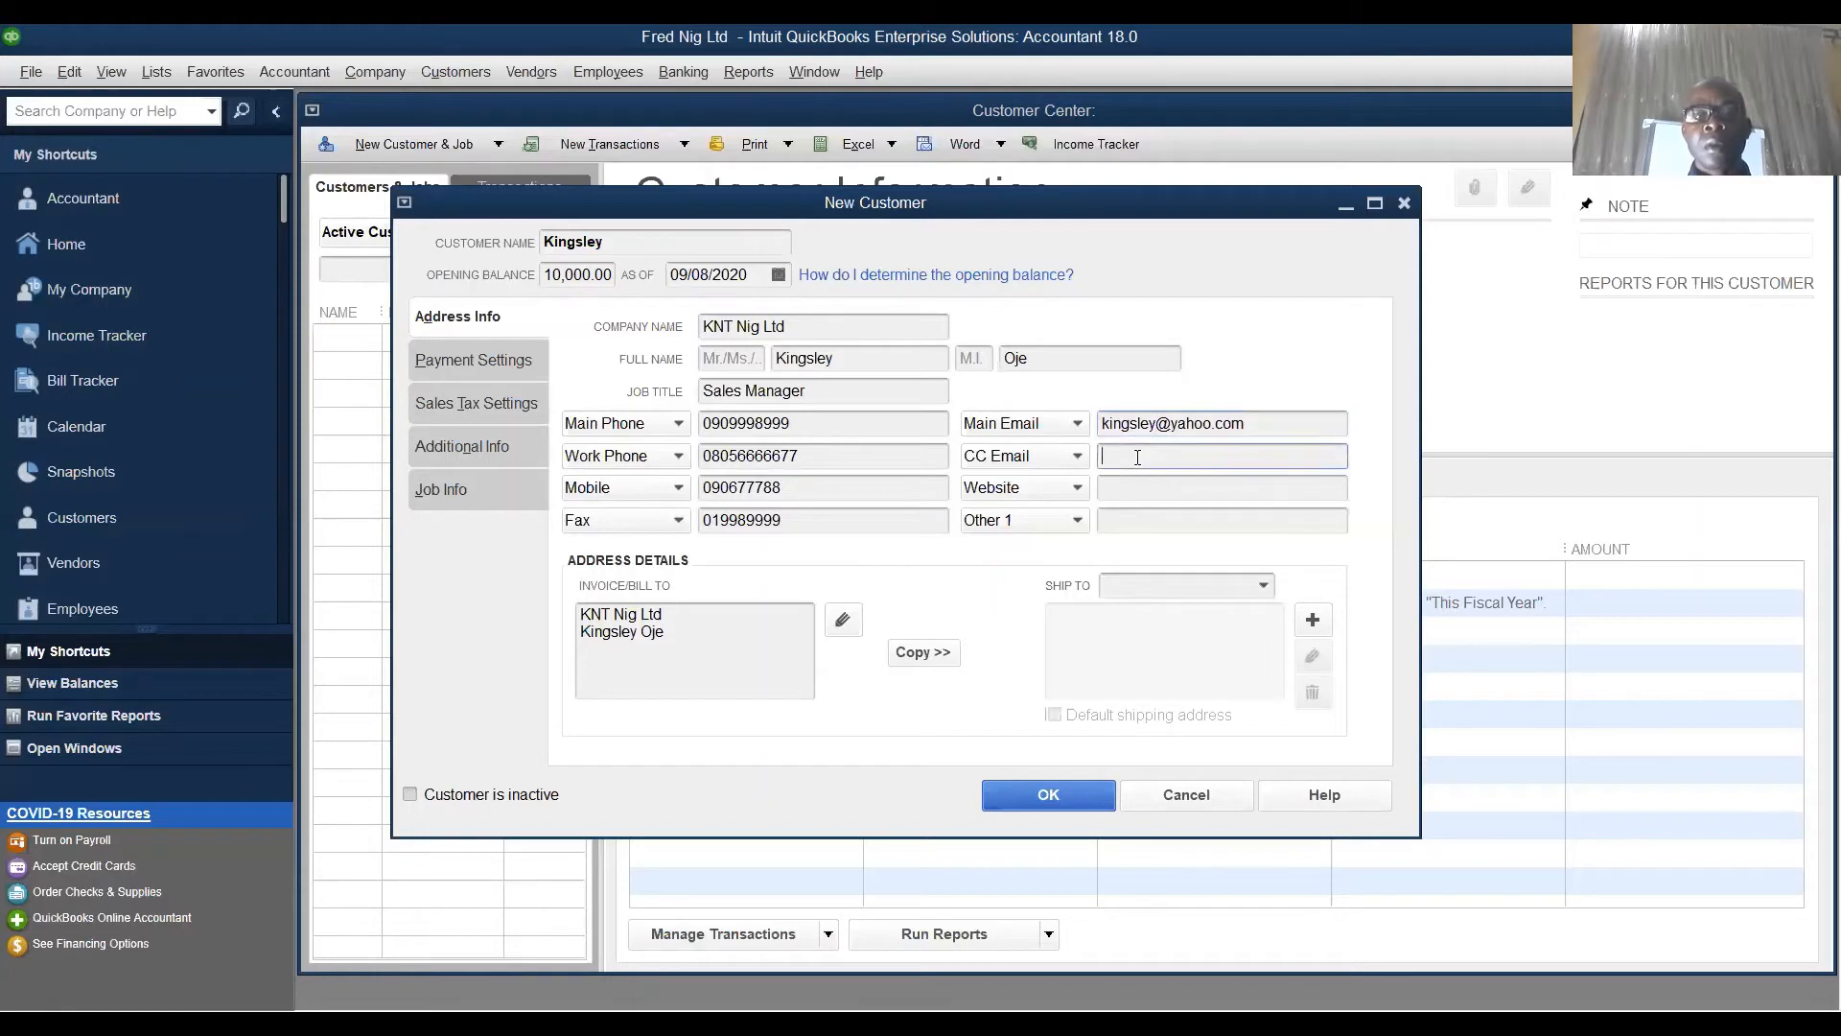
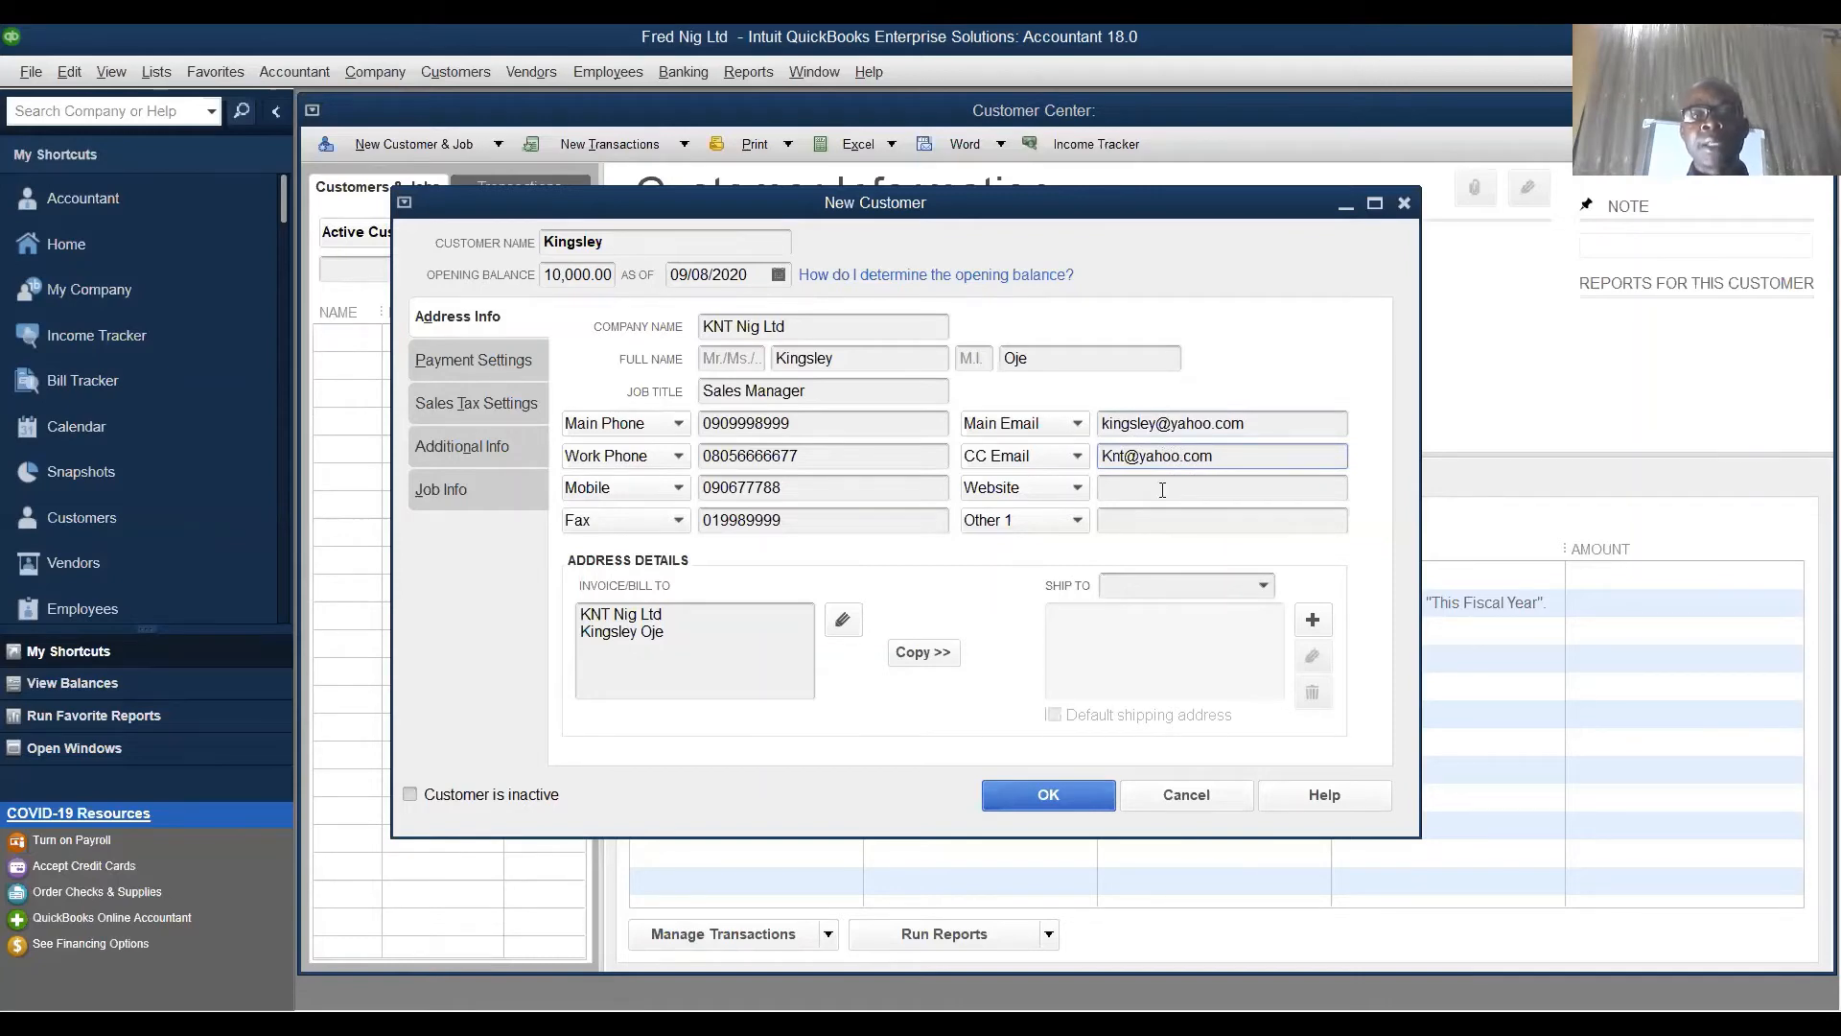
click(1163, 490)
text(wwww)
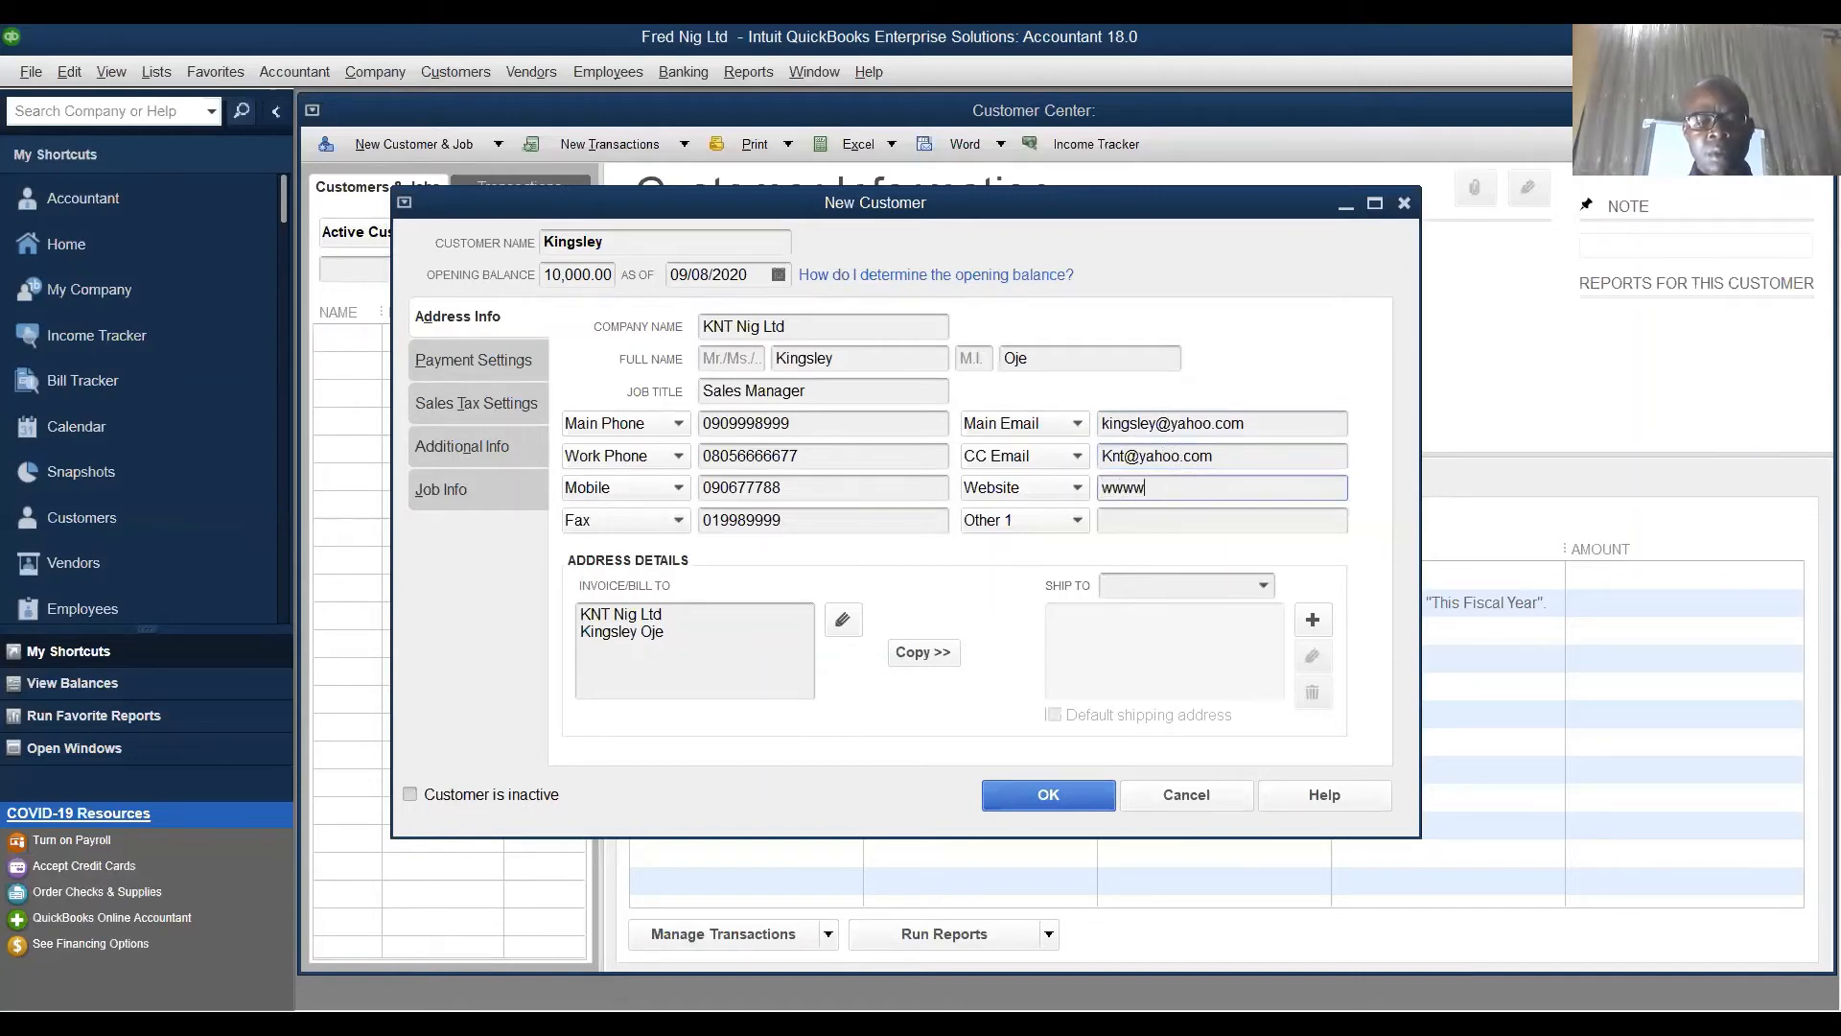
text(.knt.com)
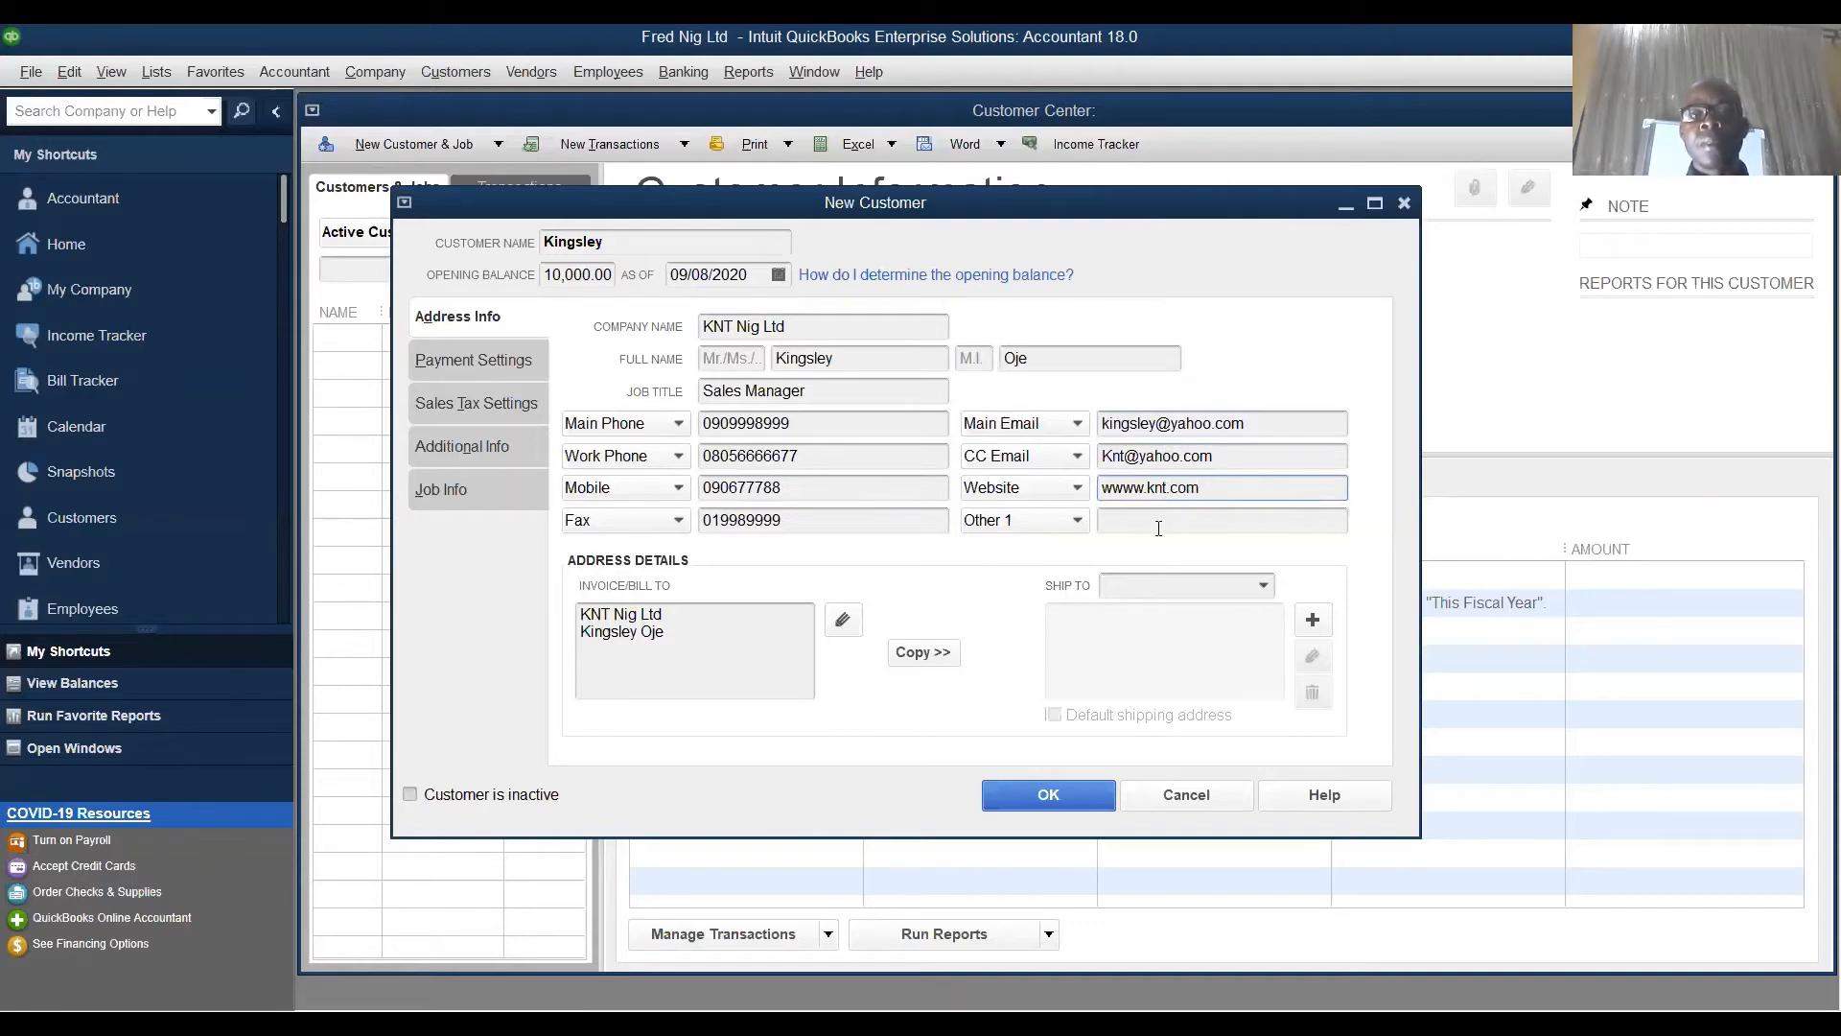
click(1129, 523)
click(1080, 522)
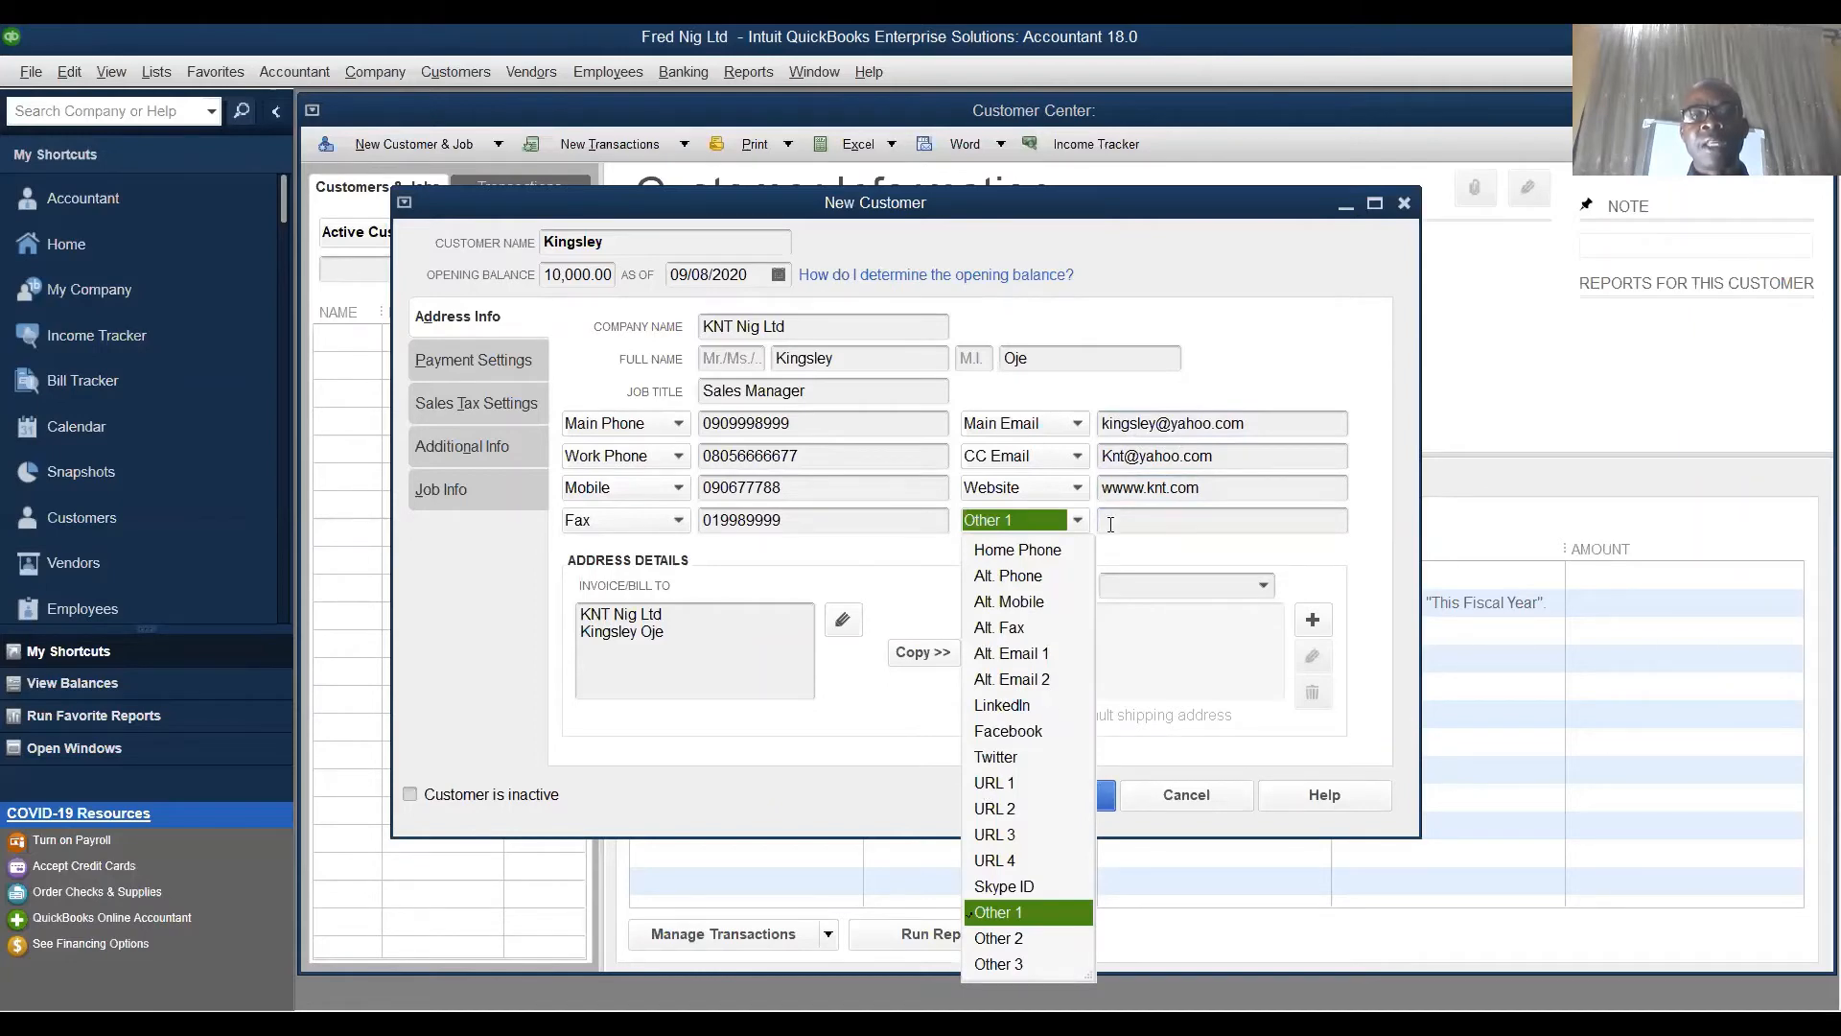
click(1007, 731)
text(www)
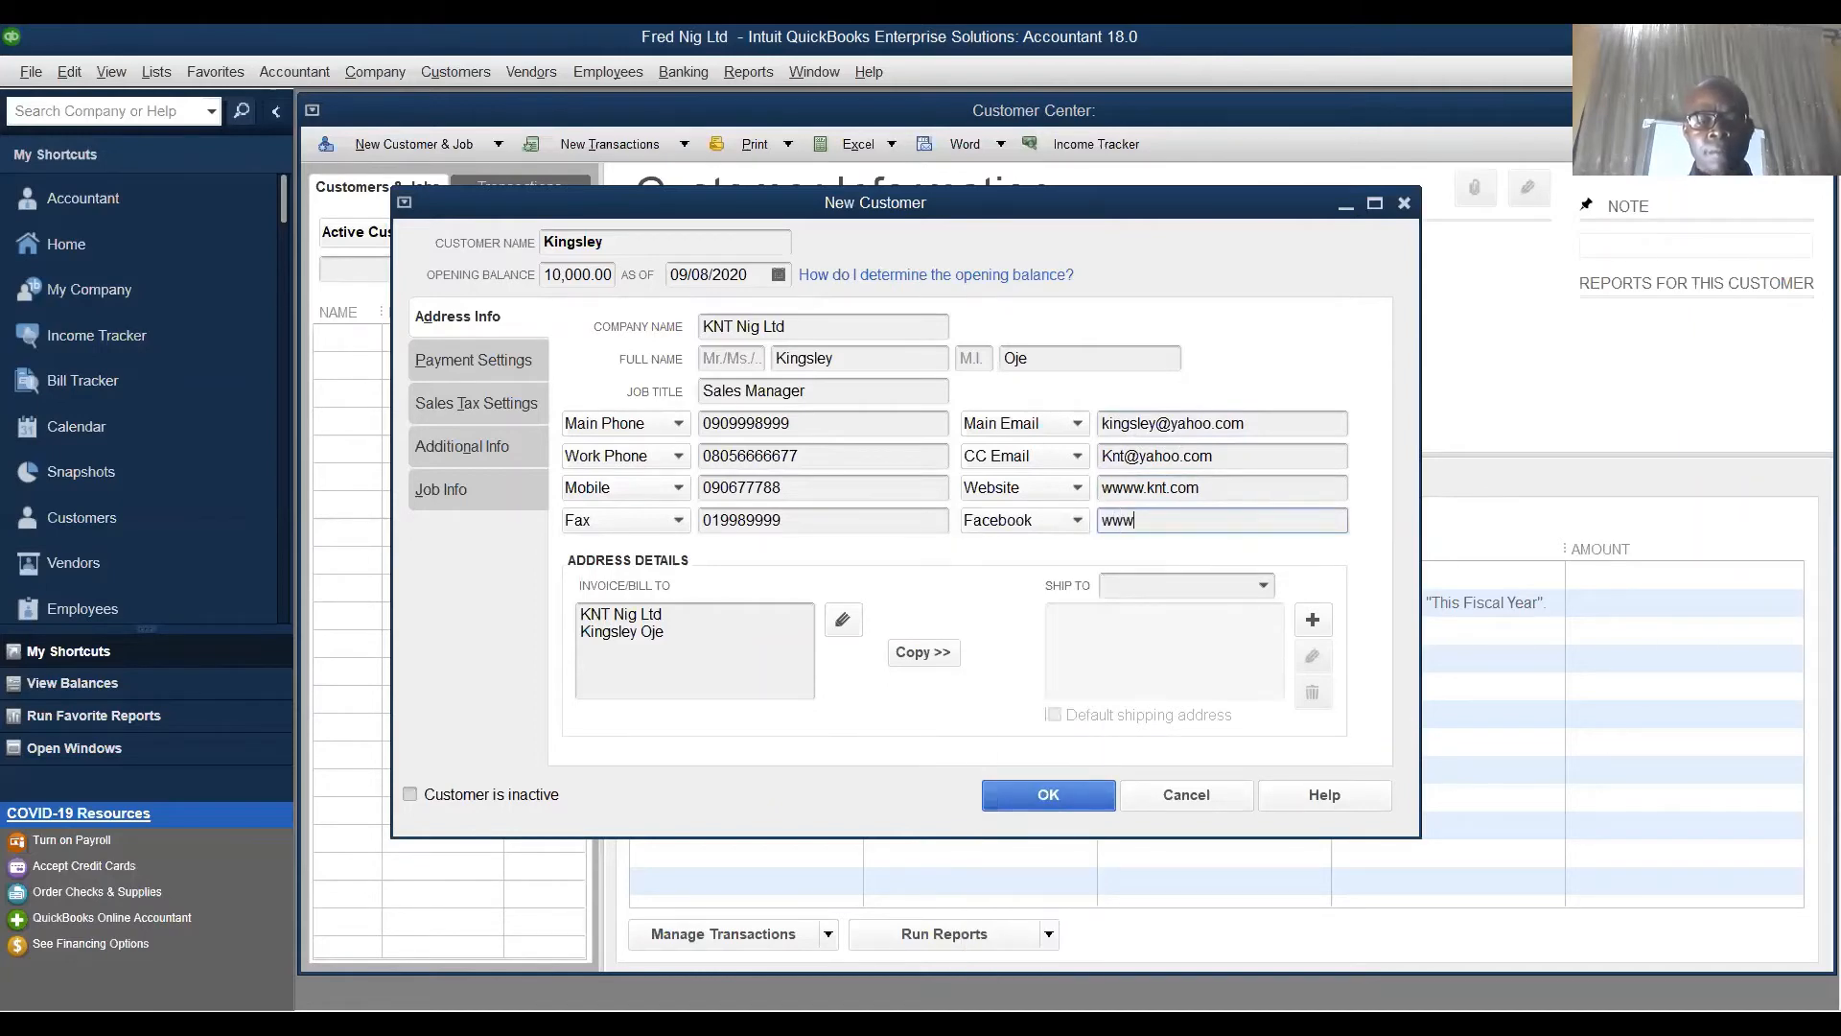
text(.facebook.com)
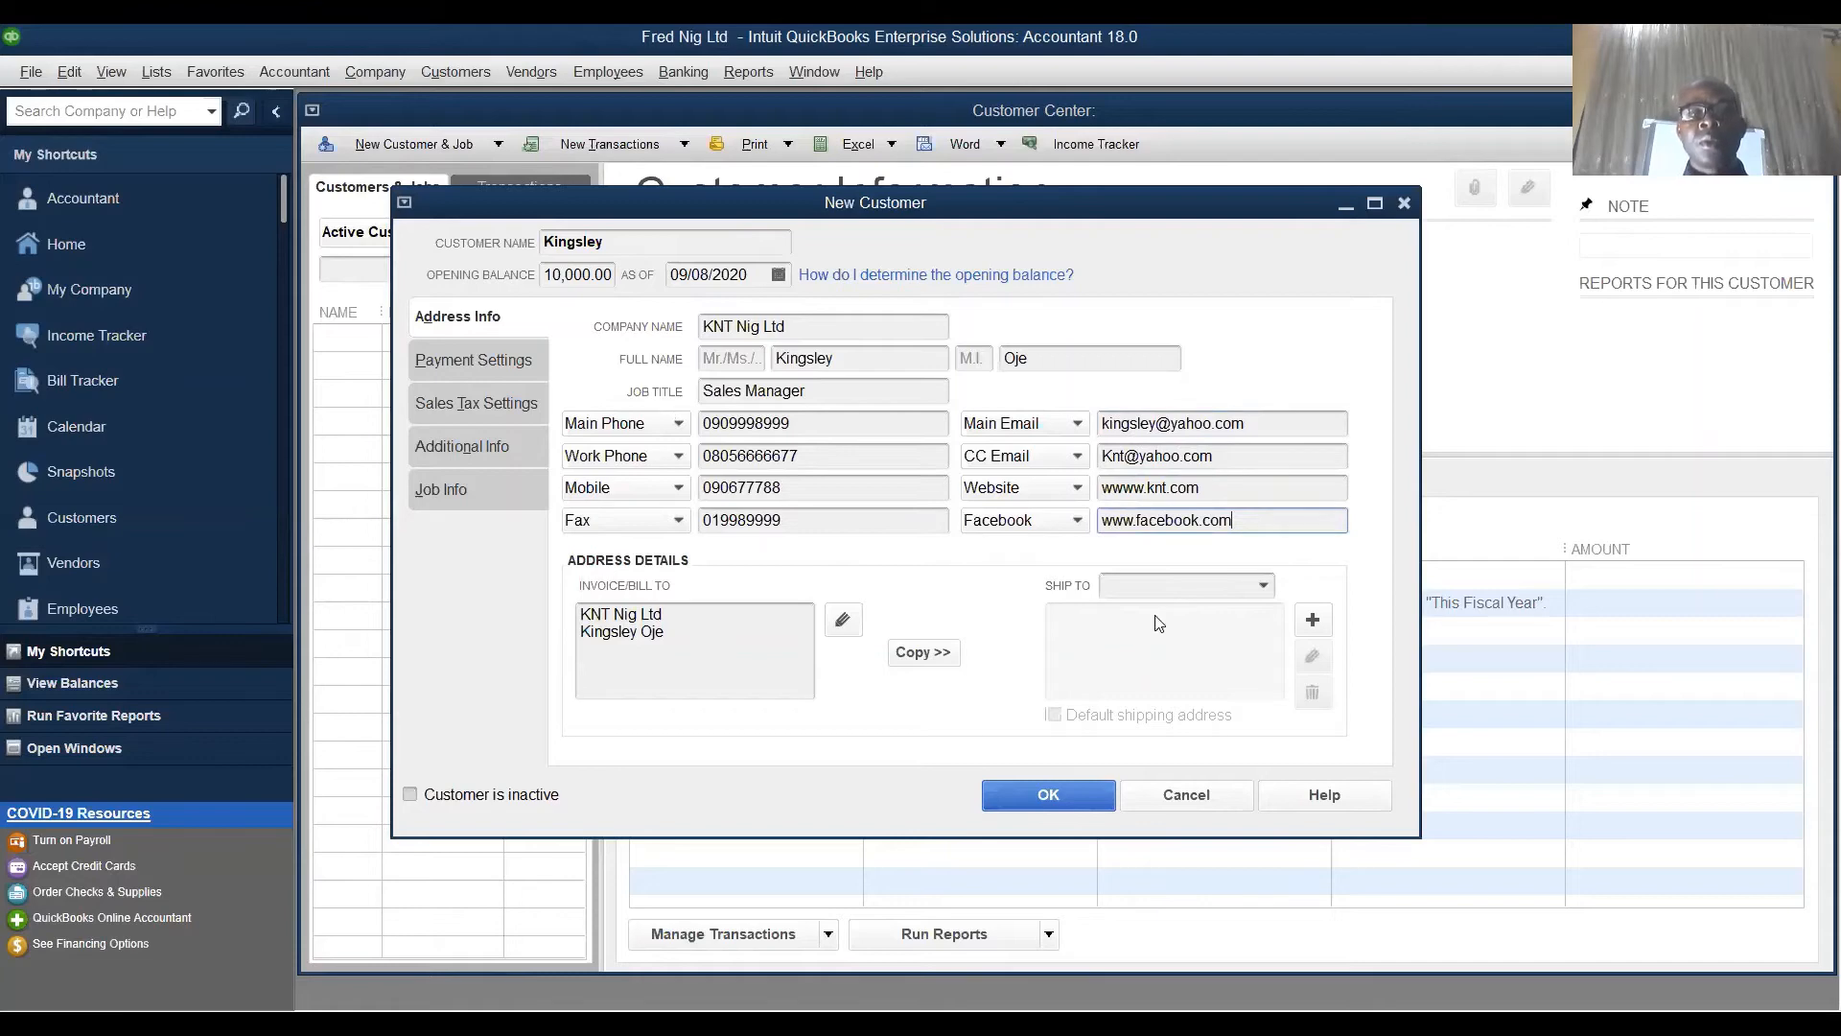
click(1264, 587)
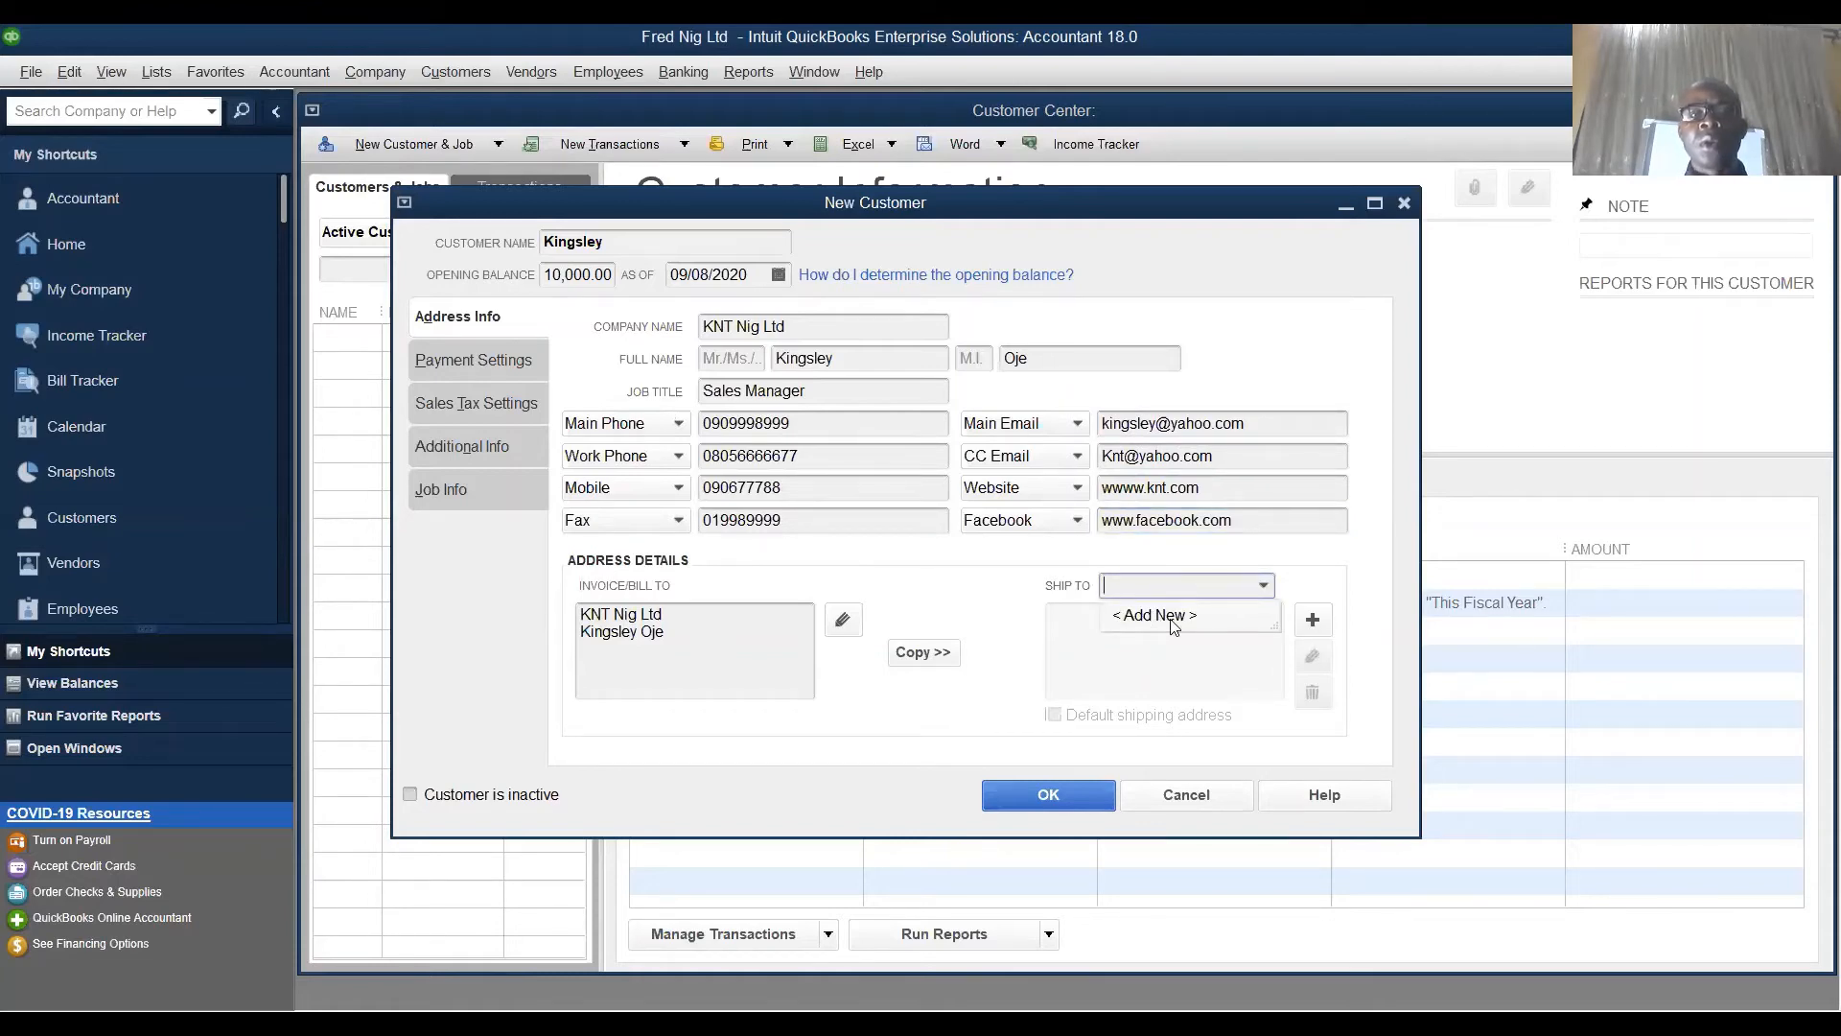
- Create a new shipping address and enter its street address
click(1171, 617)
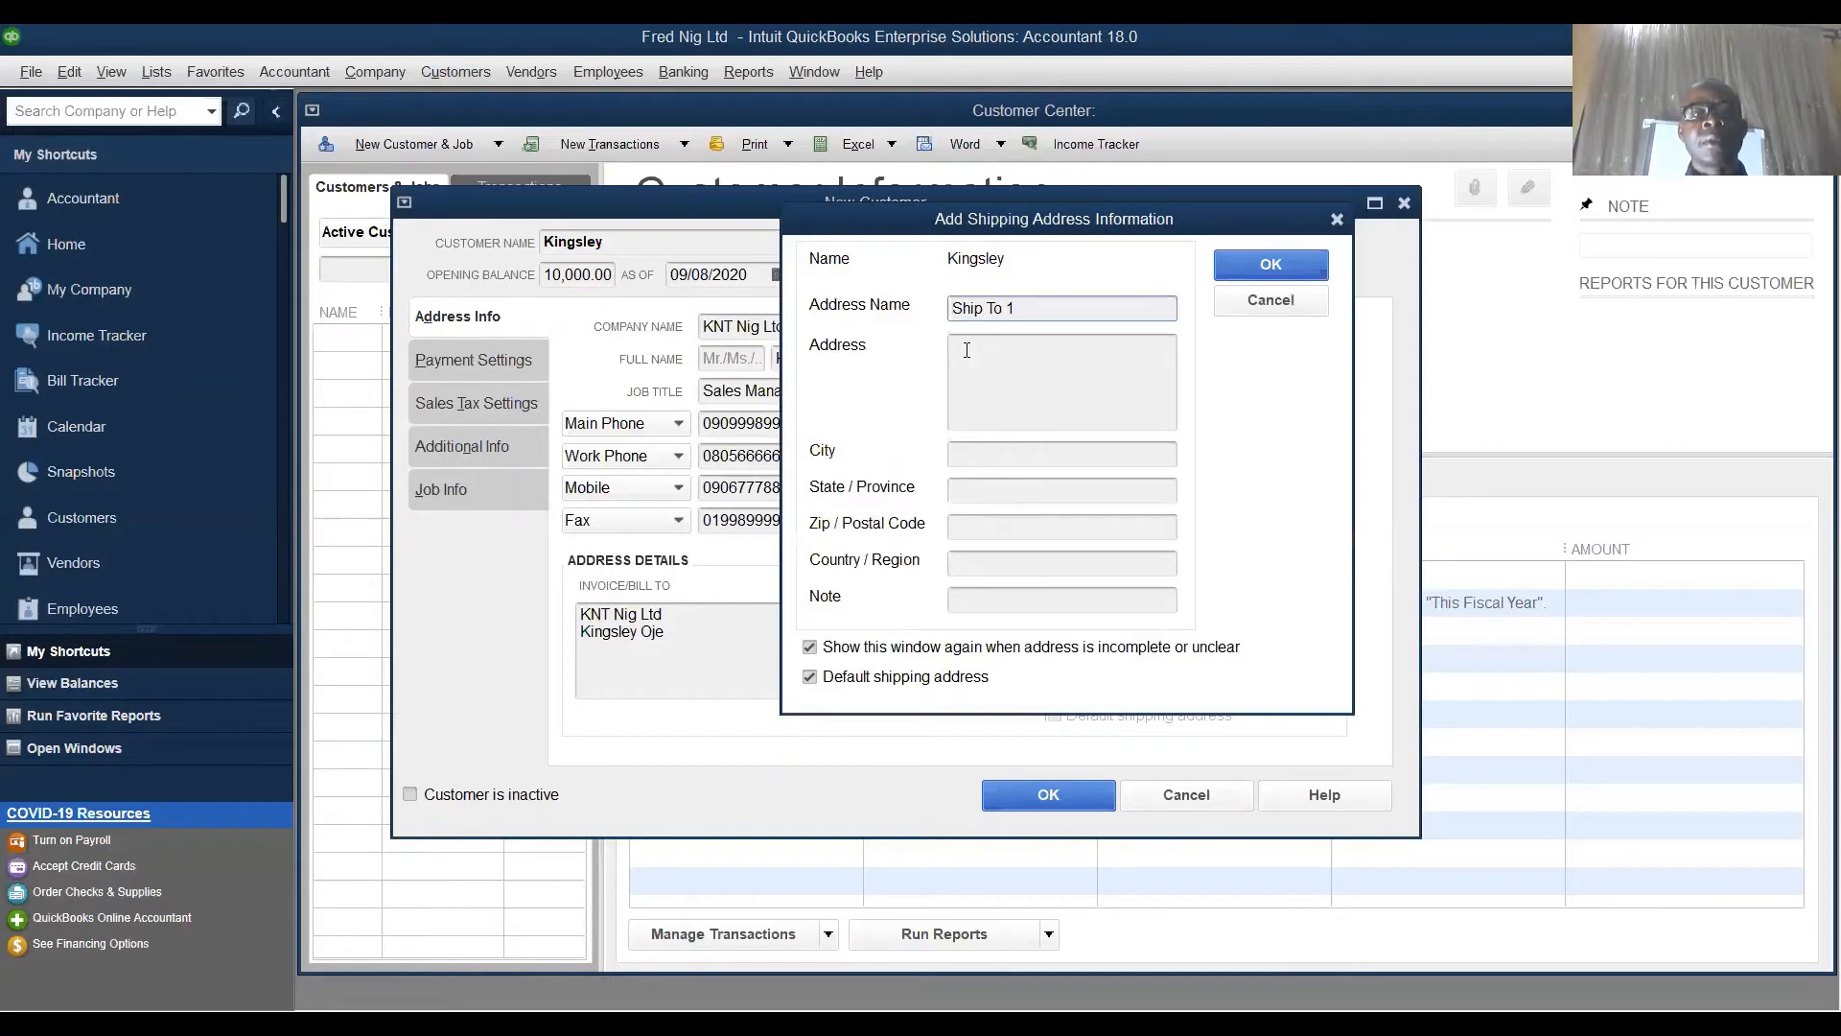
click(967, 350)
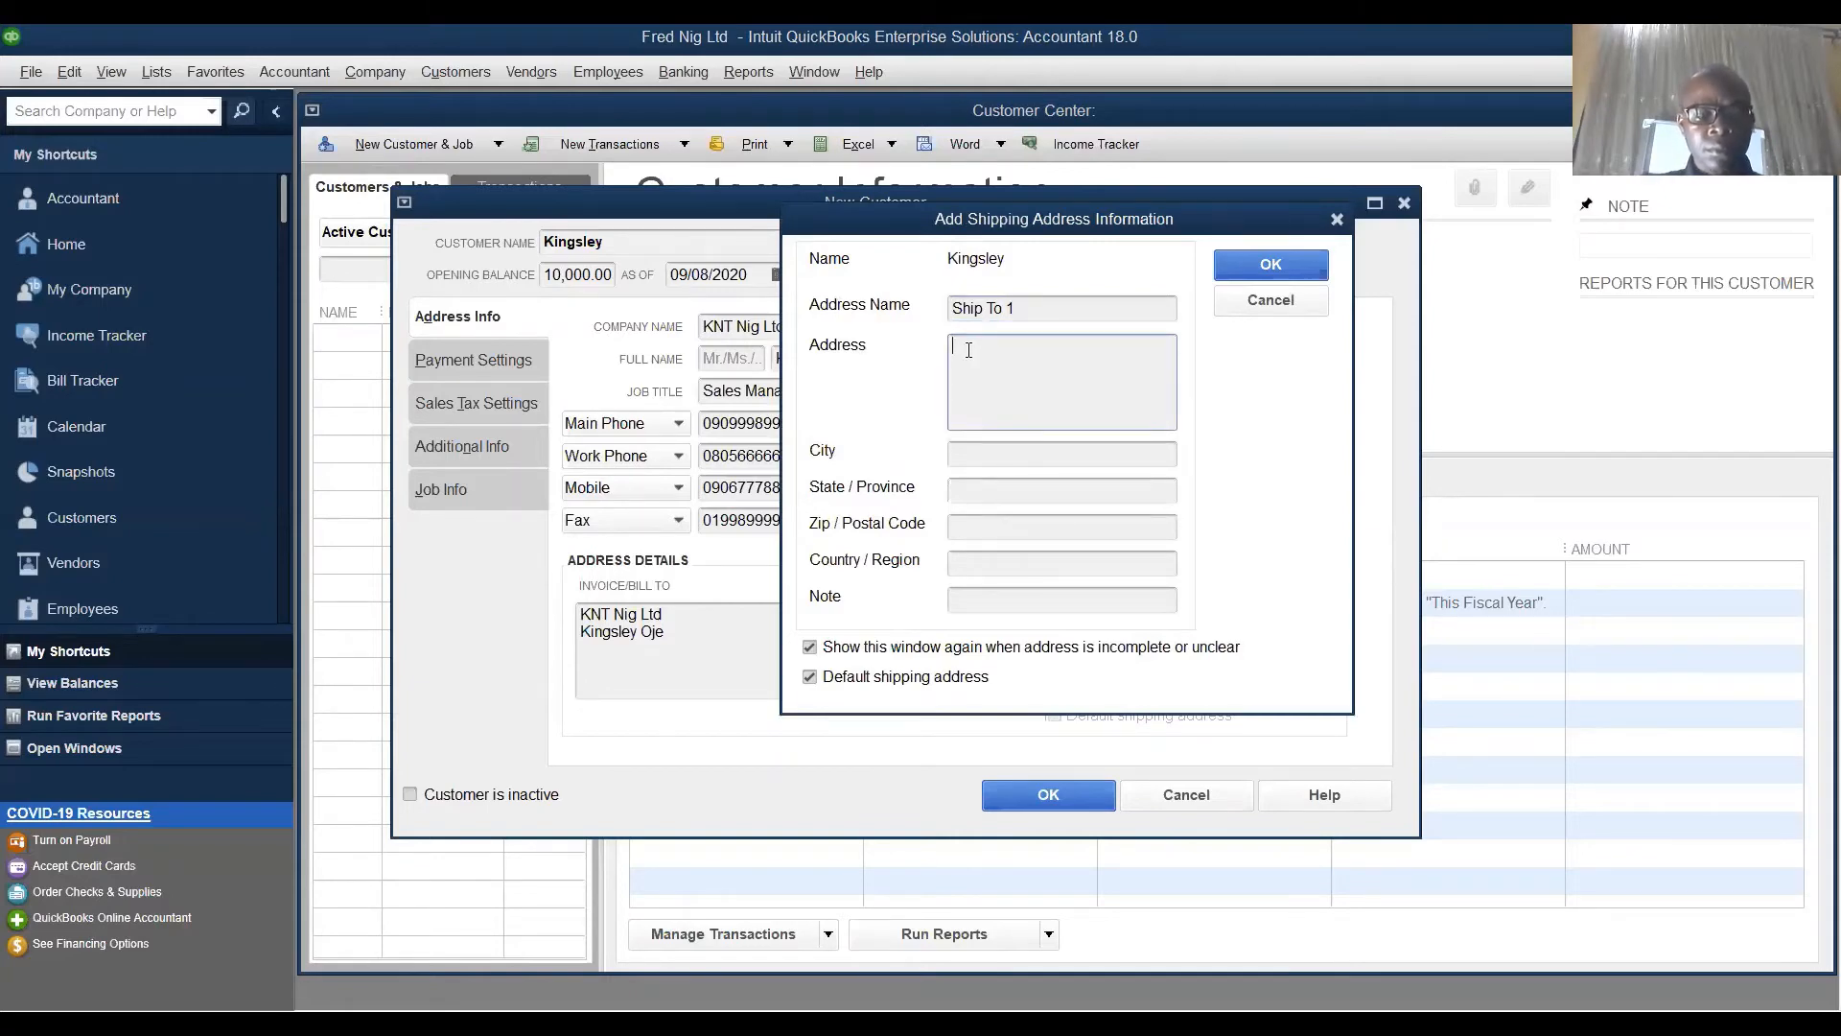
text(Abuja)
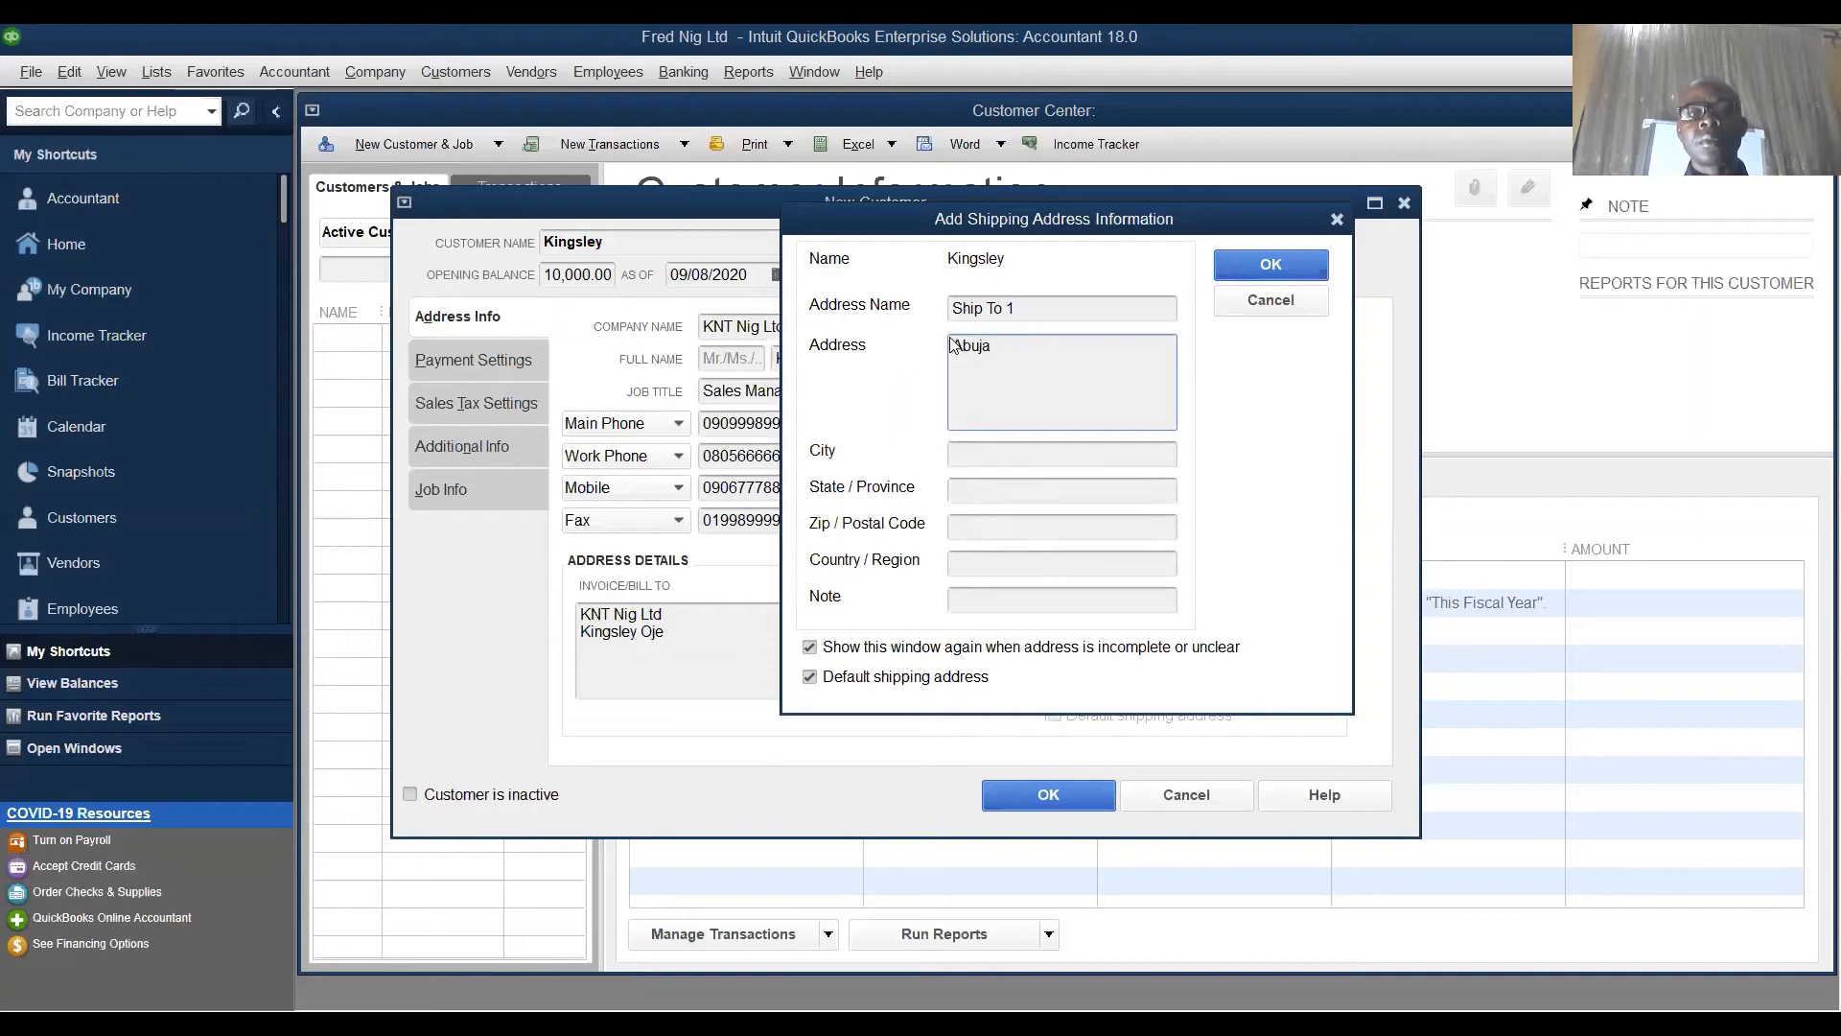
drag(1009, 348, 950, 347)
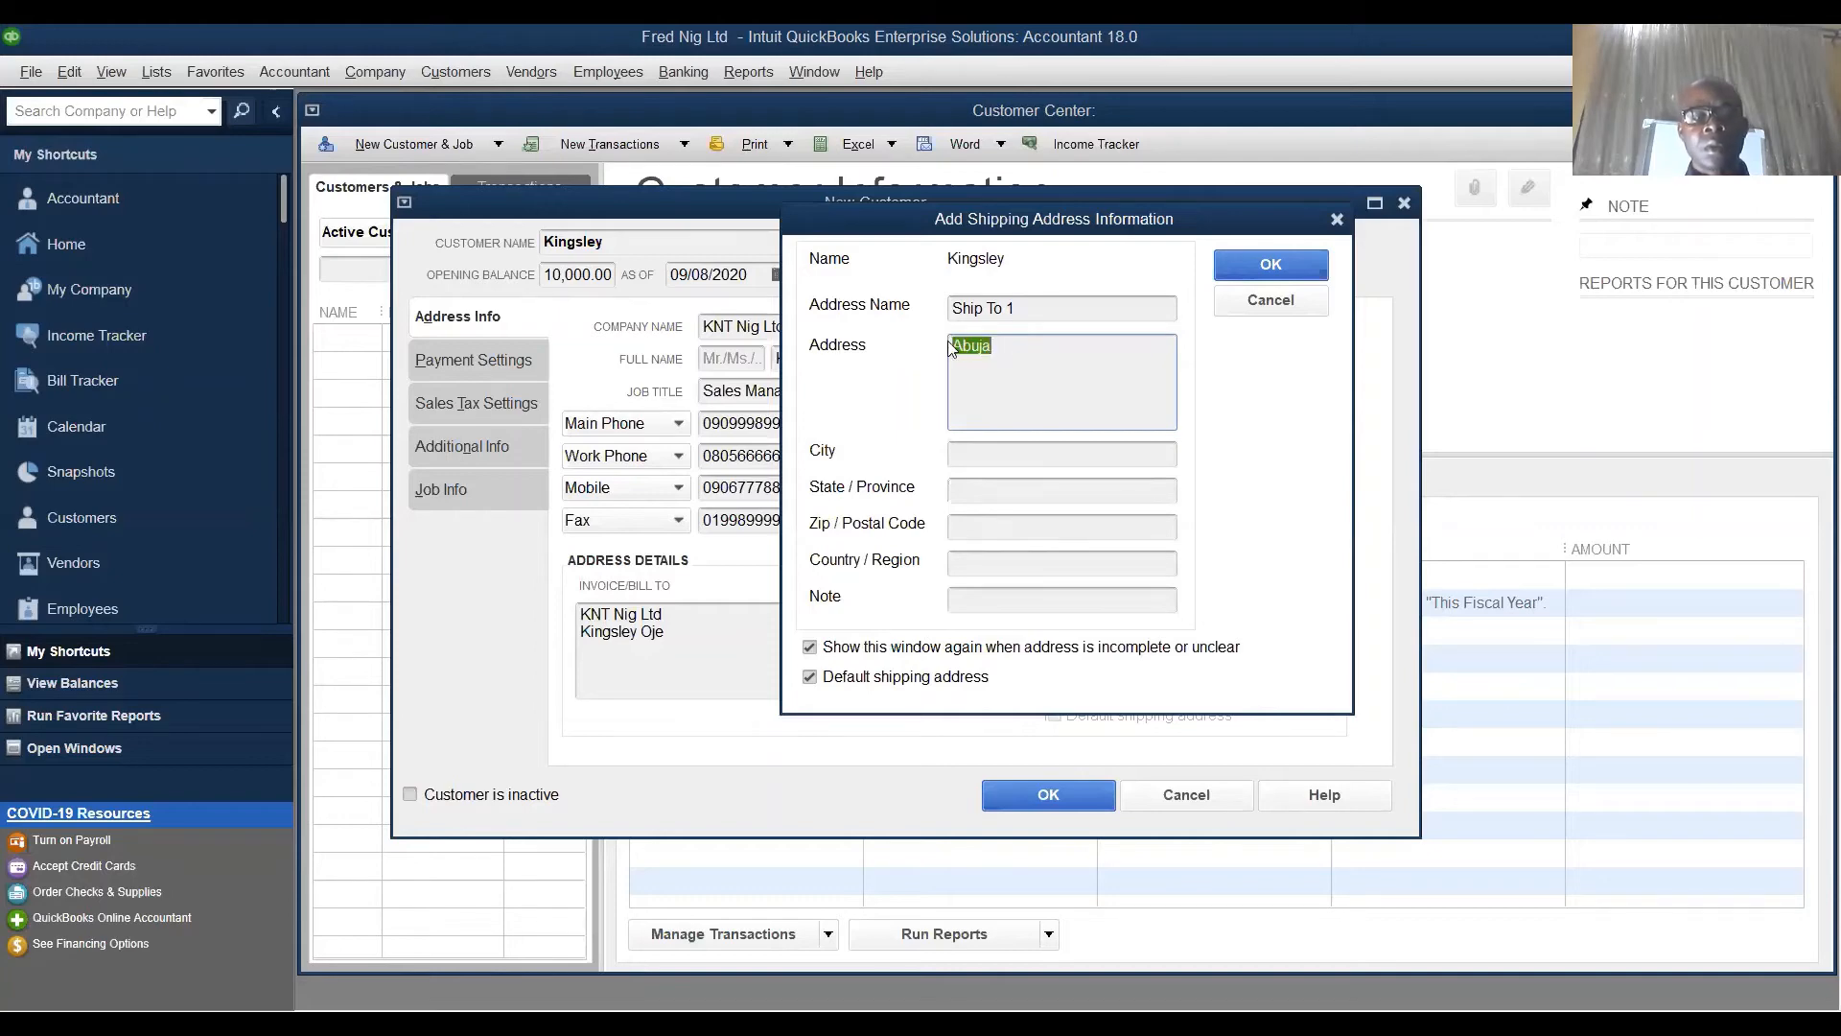
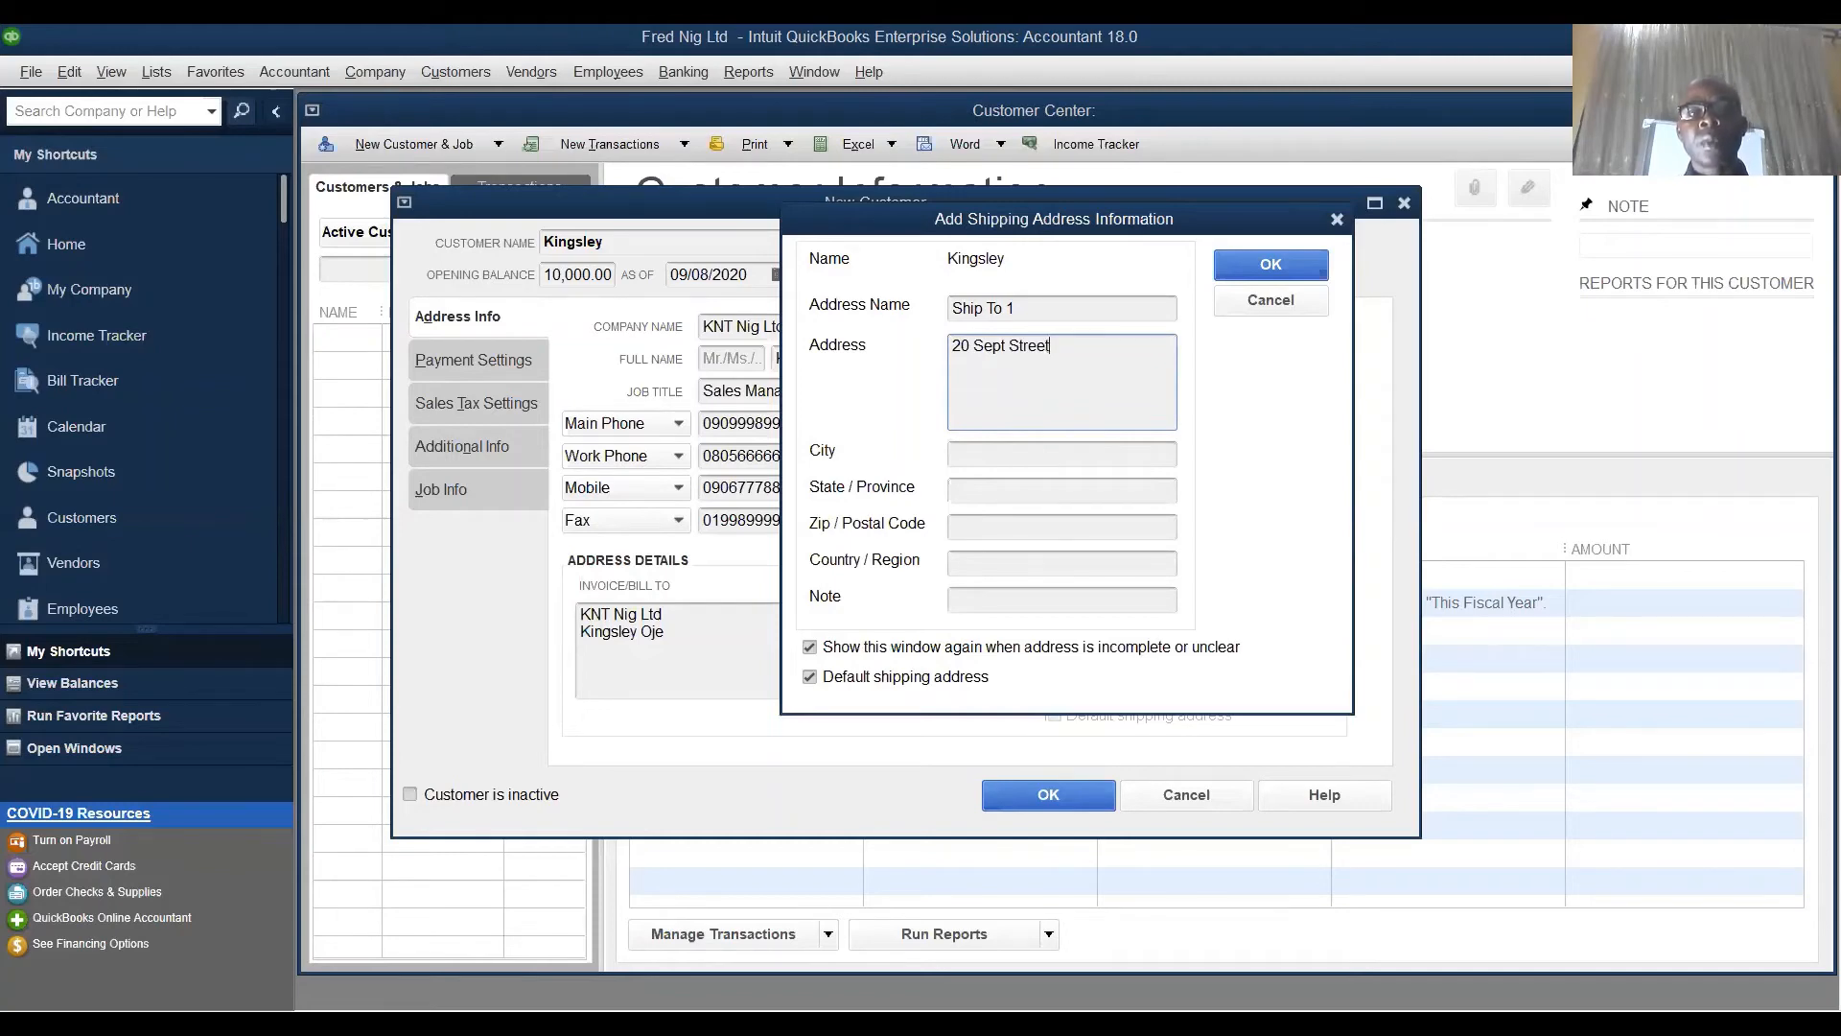
- Fill in the shipping address's city, state/province and country/region
click(980, 462)
text(A)
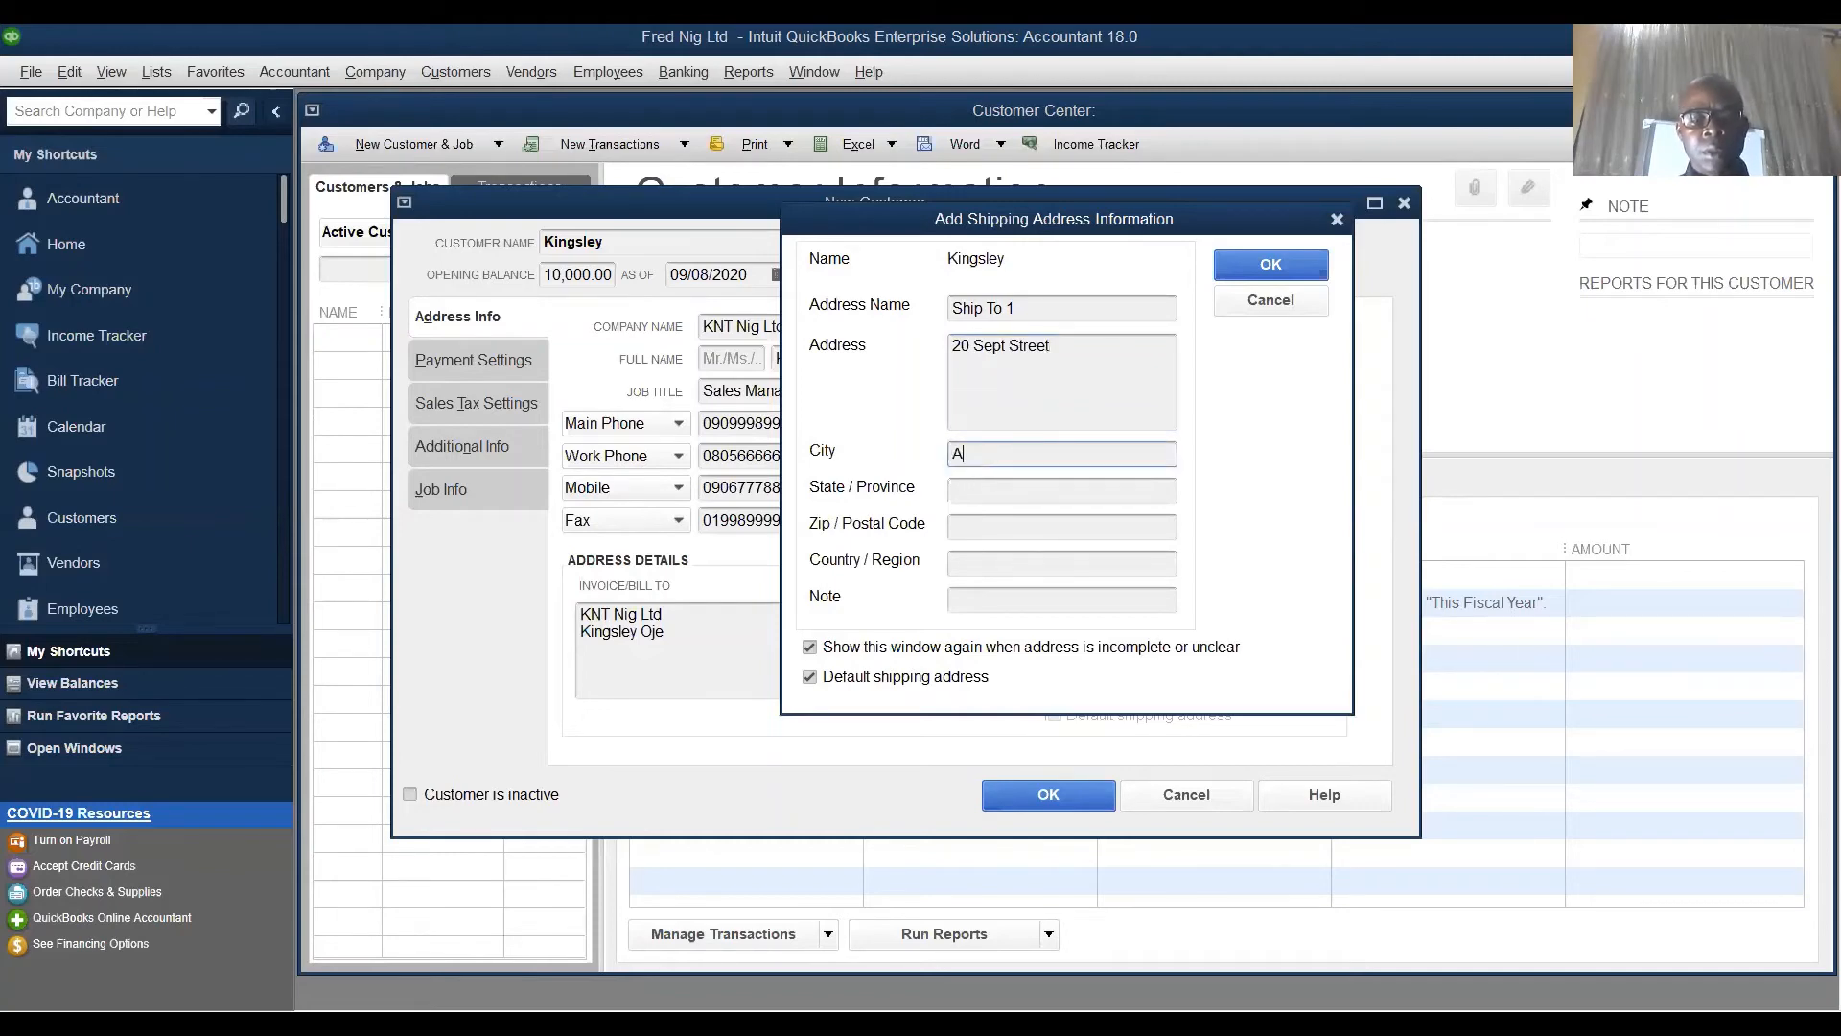
text(buja)
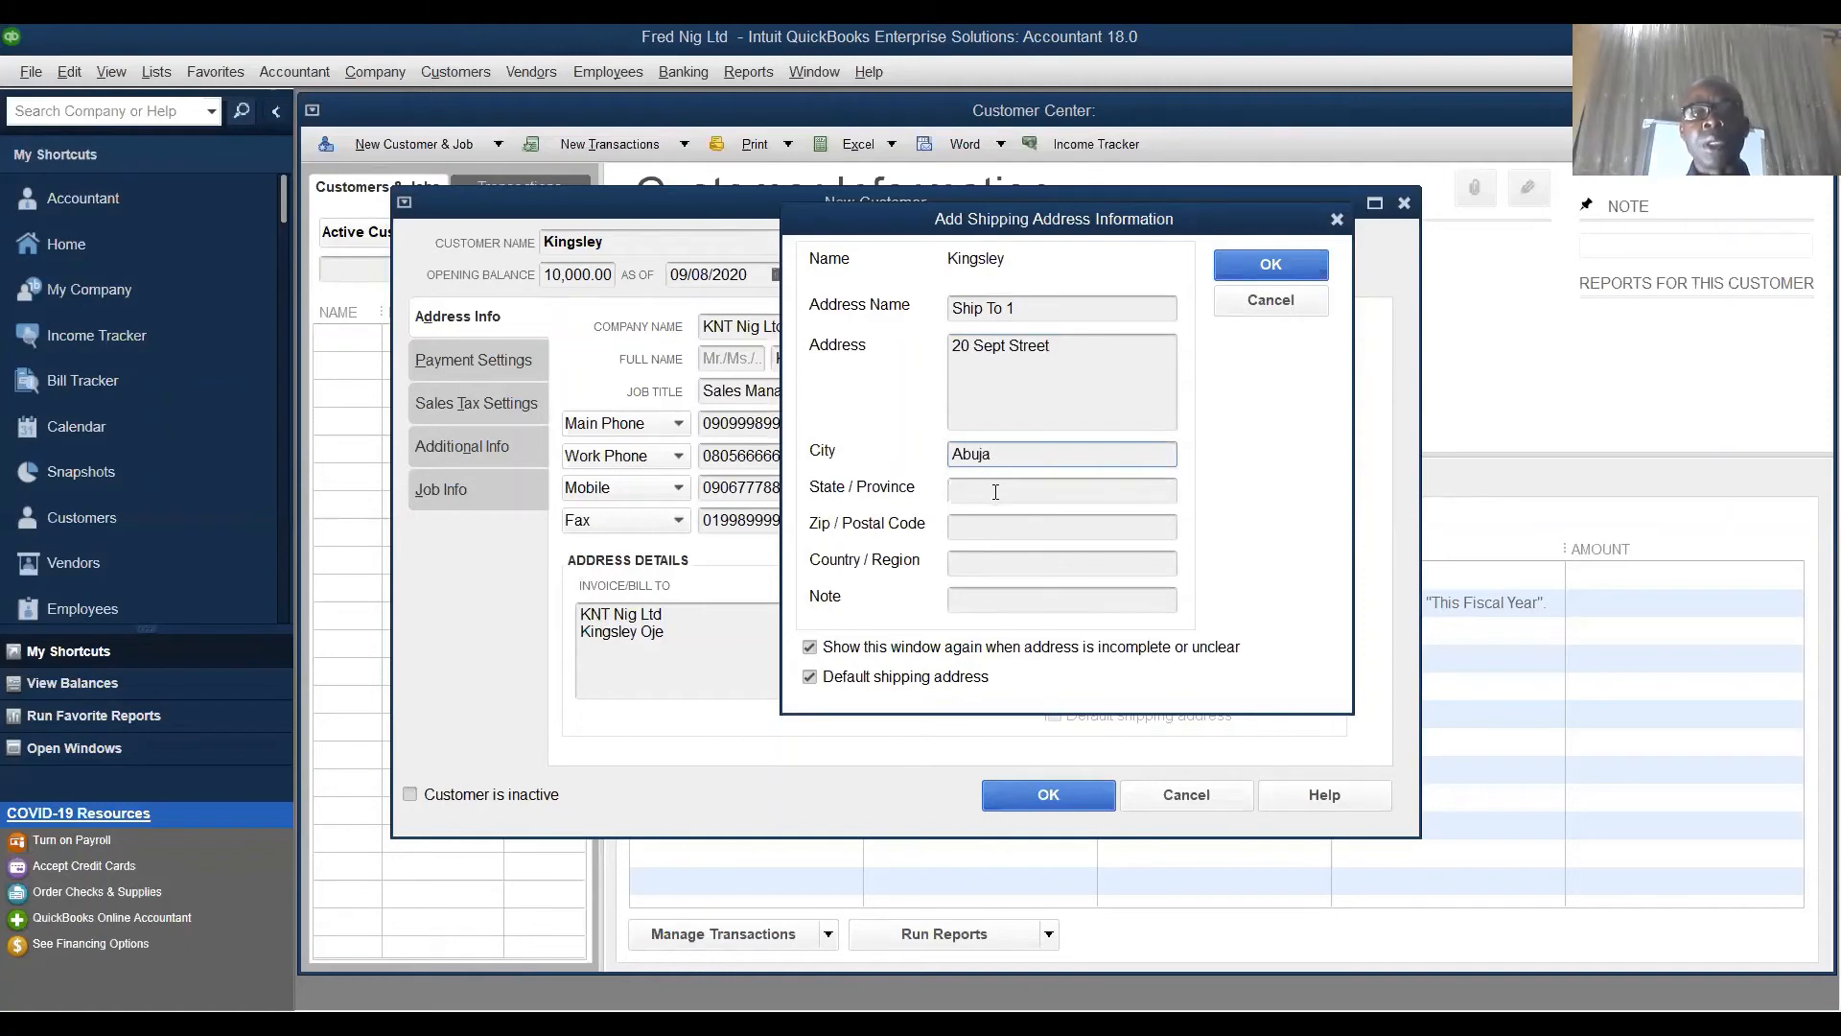
click(997, 492)
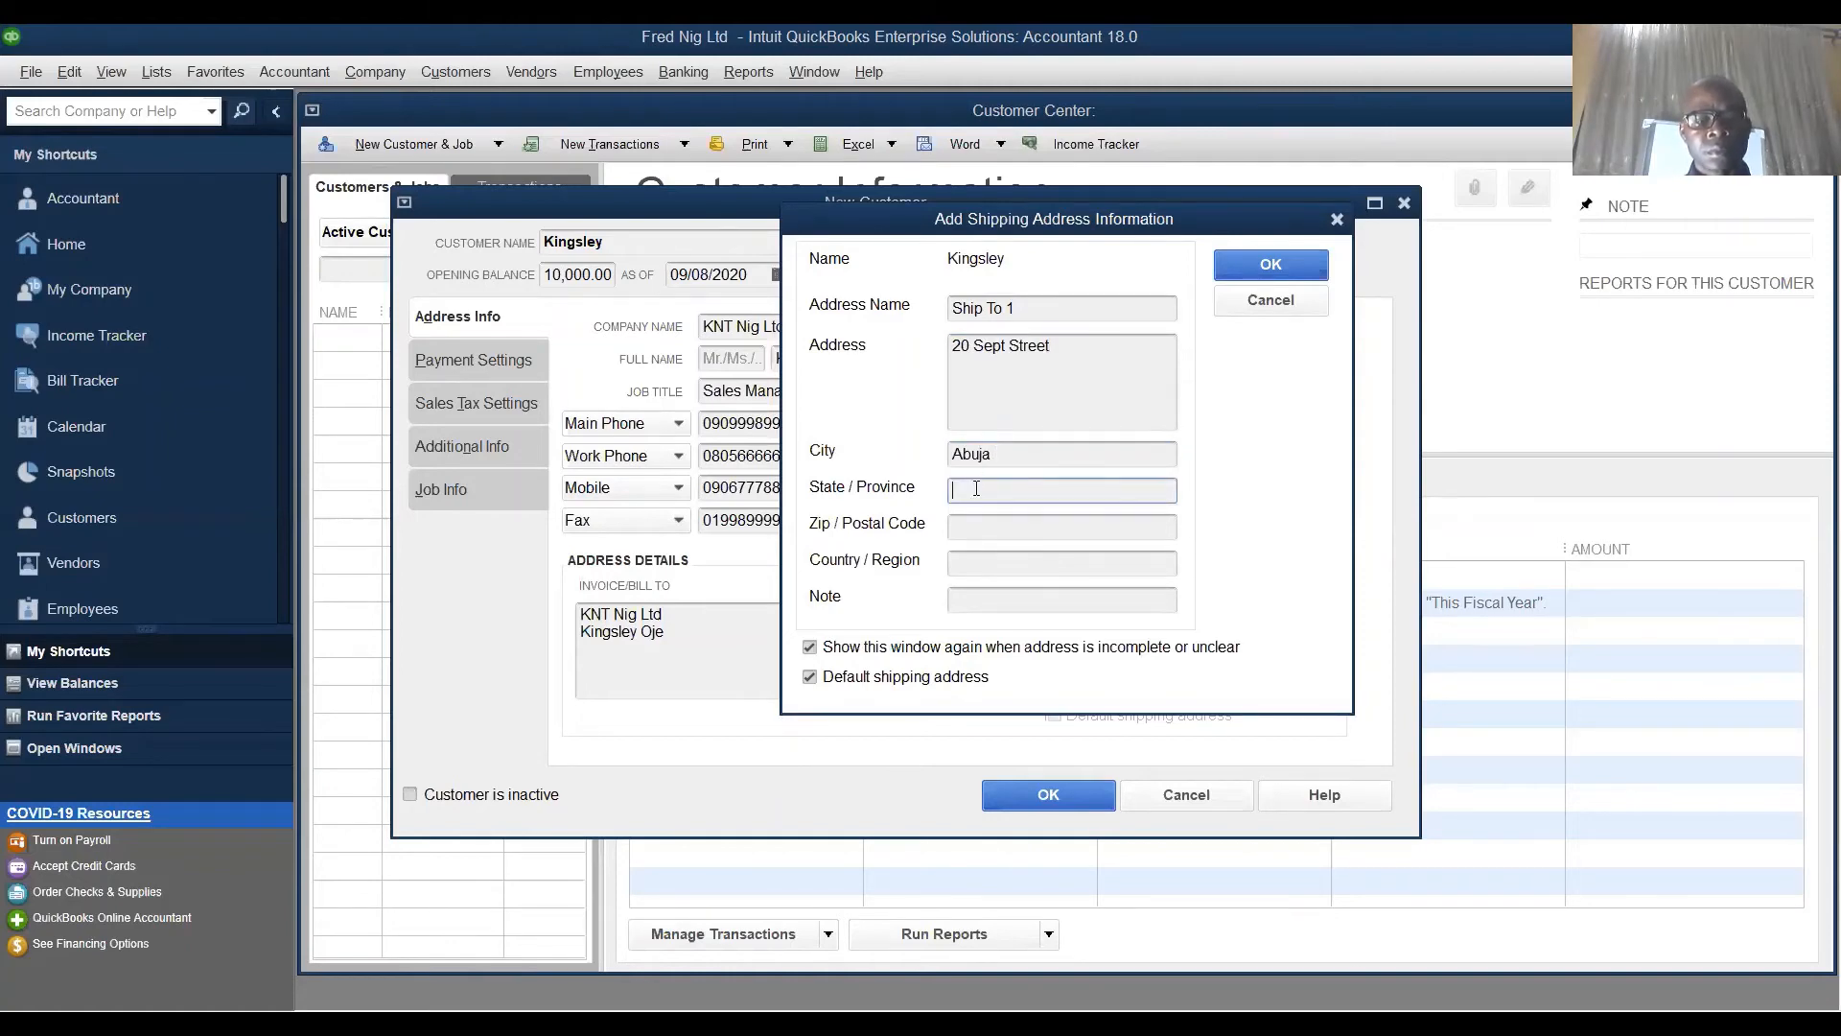
text(FCT)
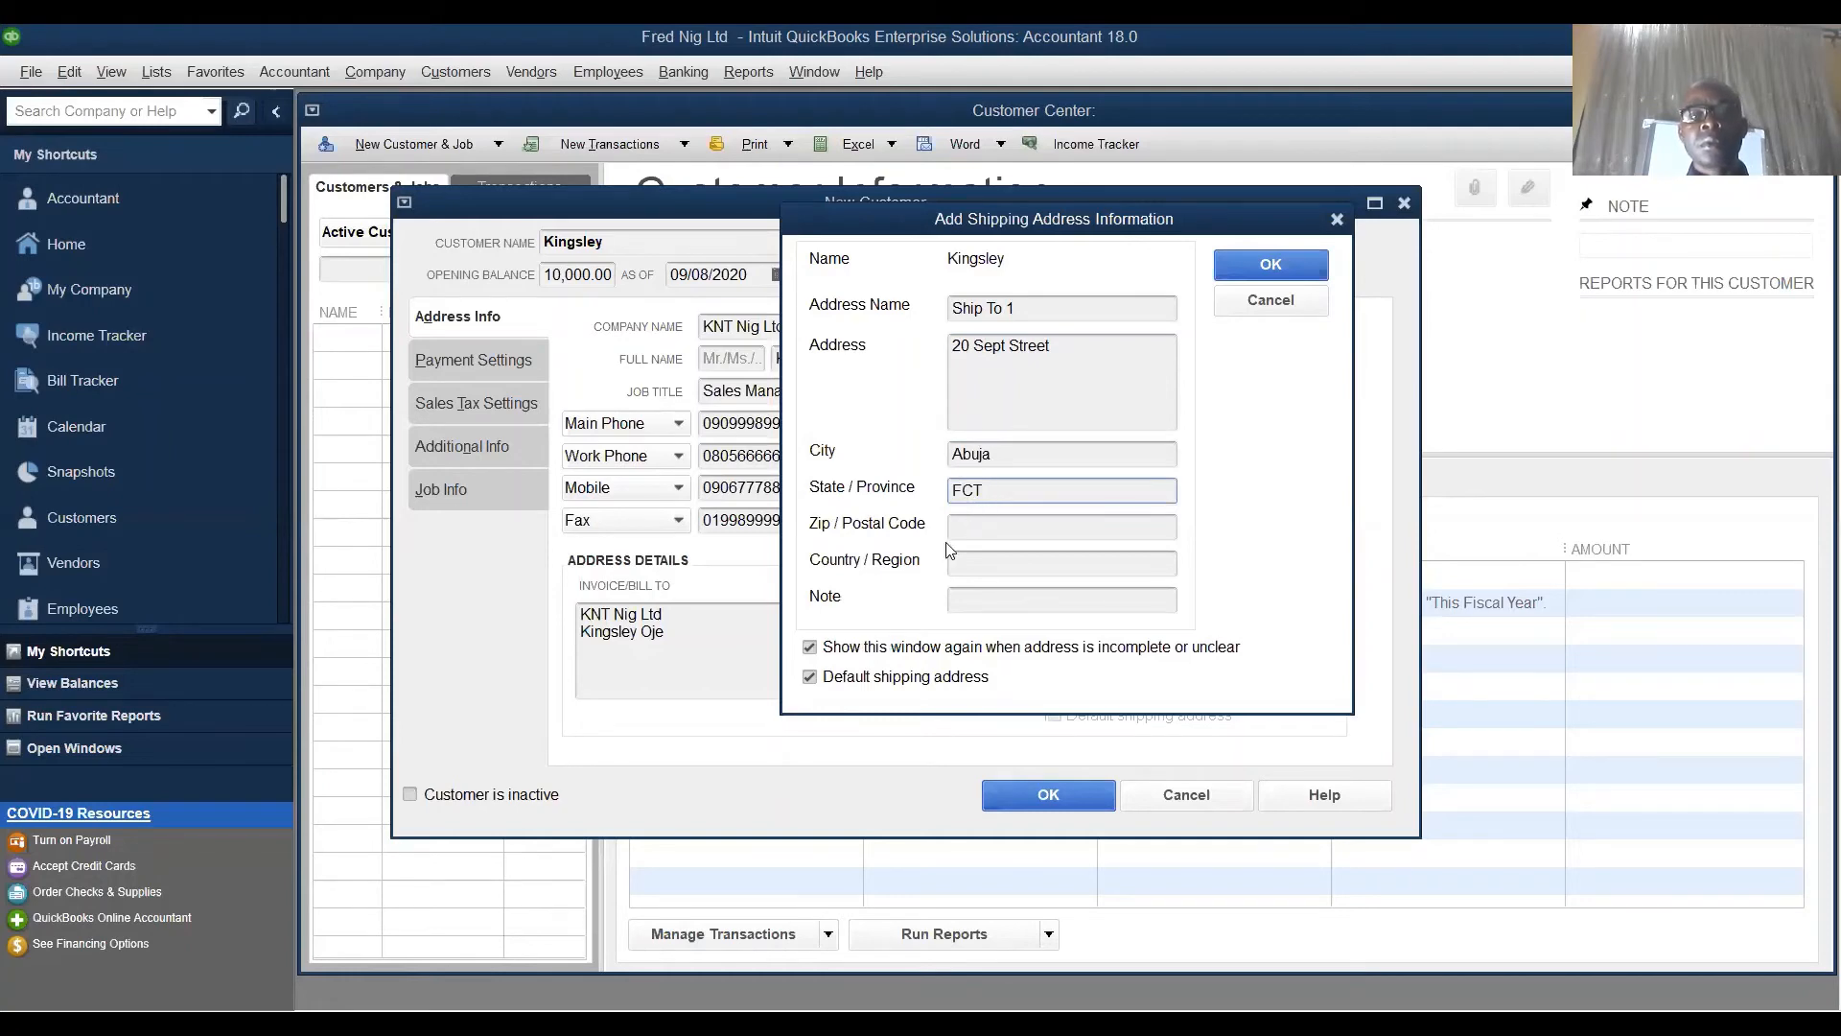
click(972, 556)
text(Nigeria)
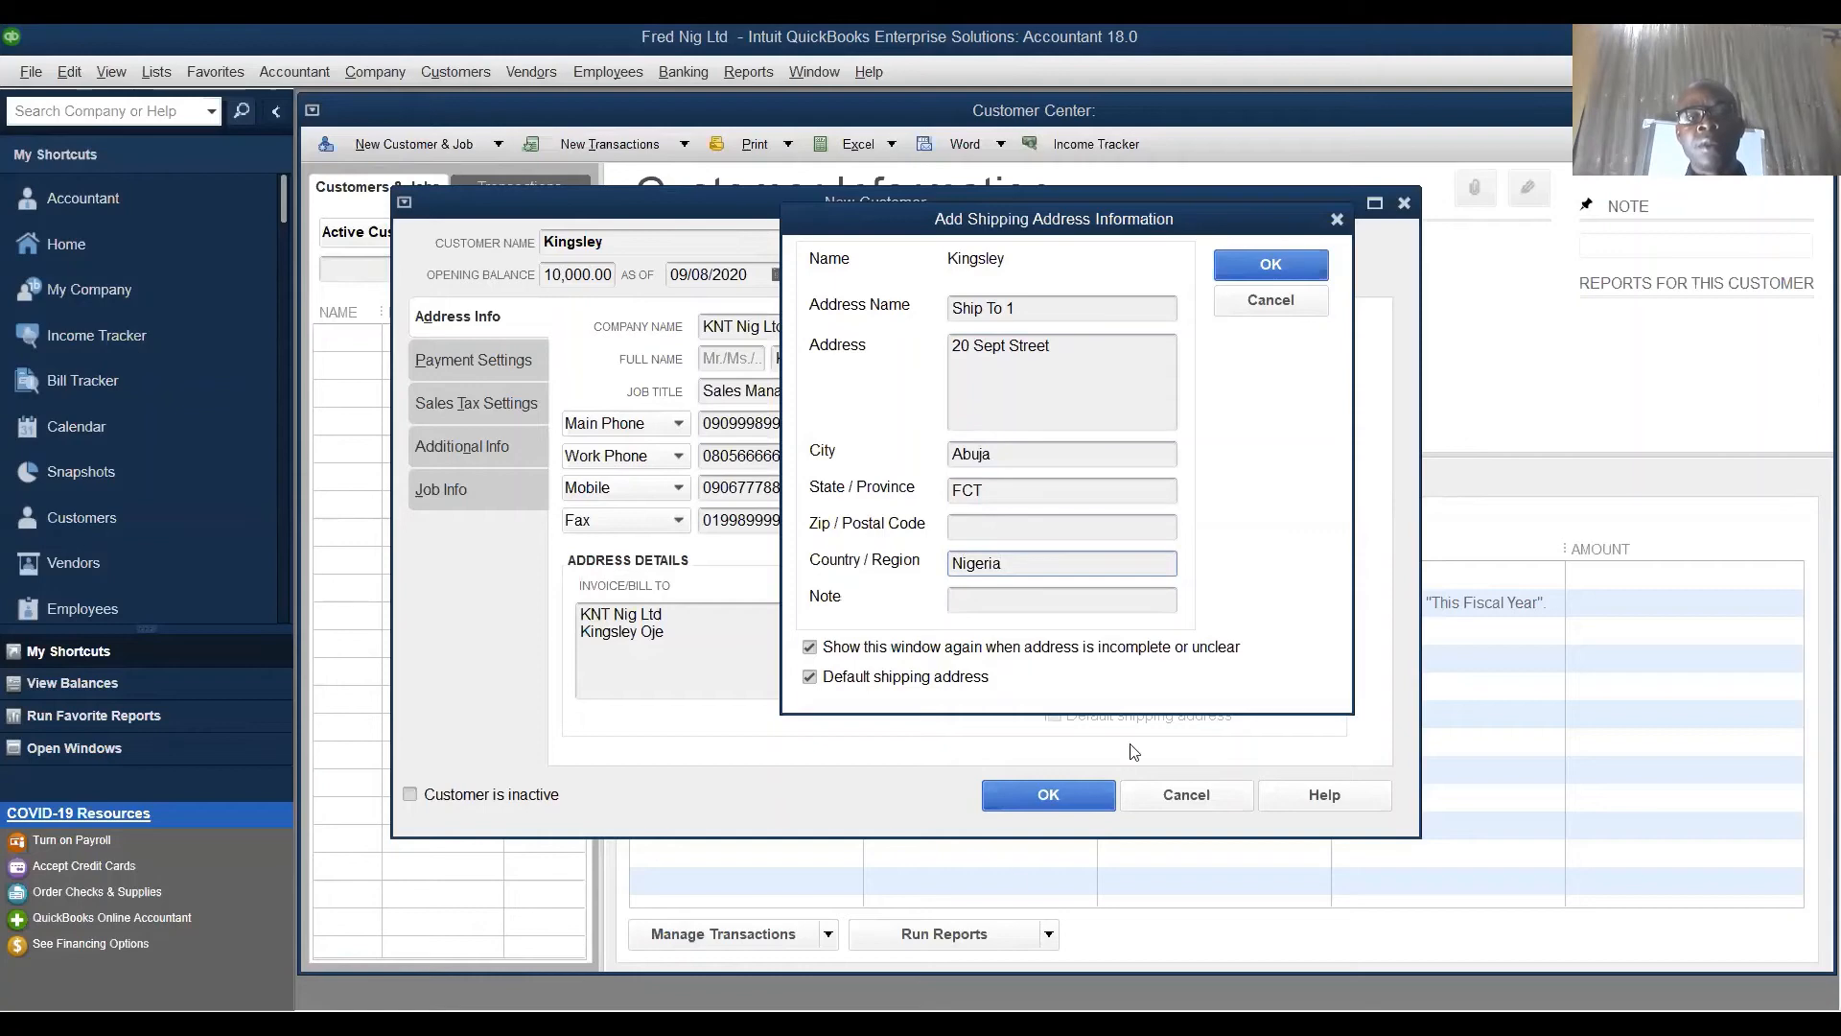
- Confirm the shipping address and save the KNT Nig Ltd customer record
click(1302, 268)
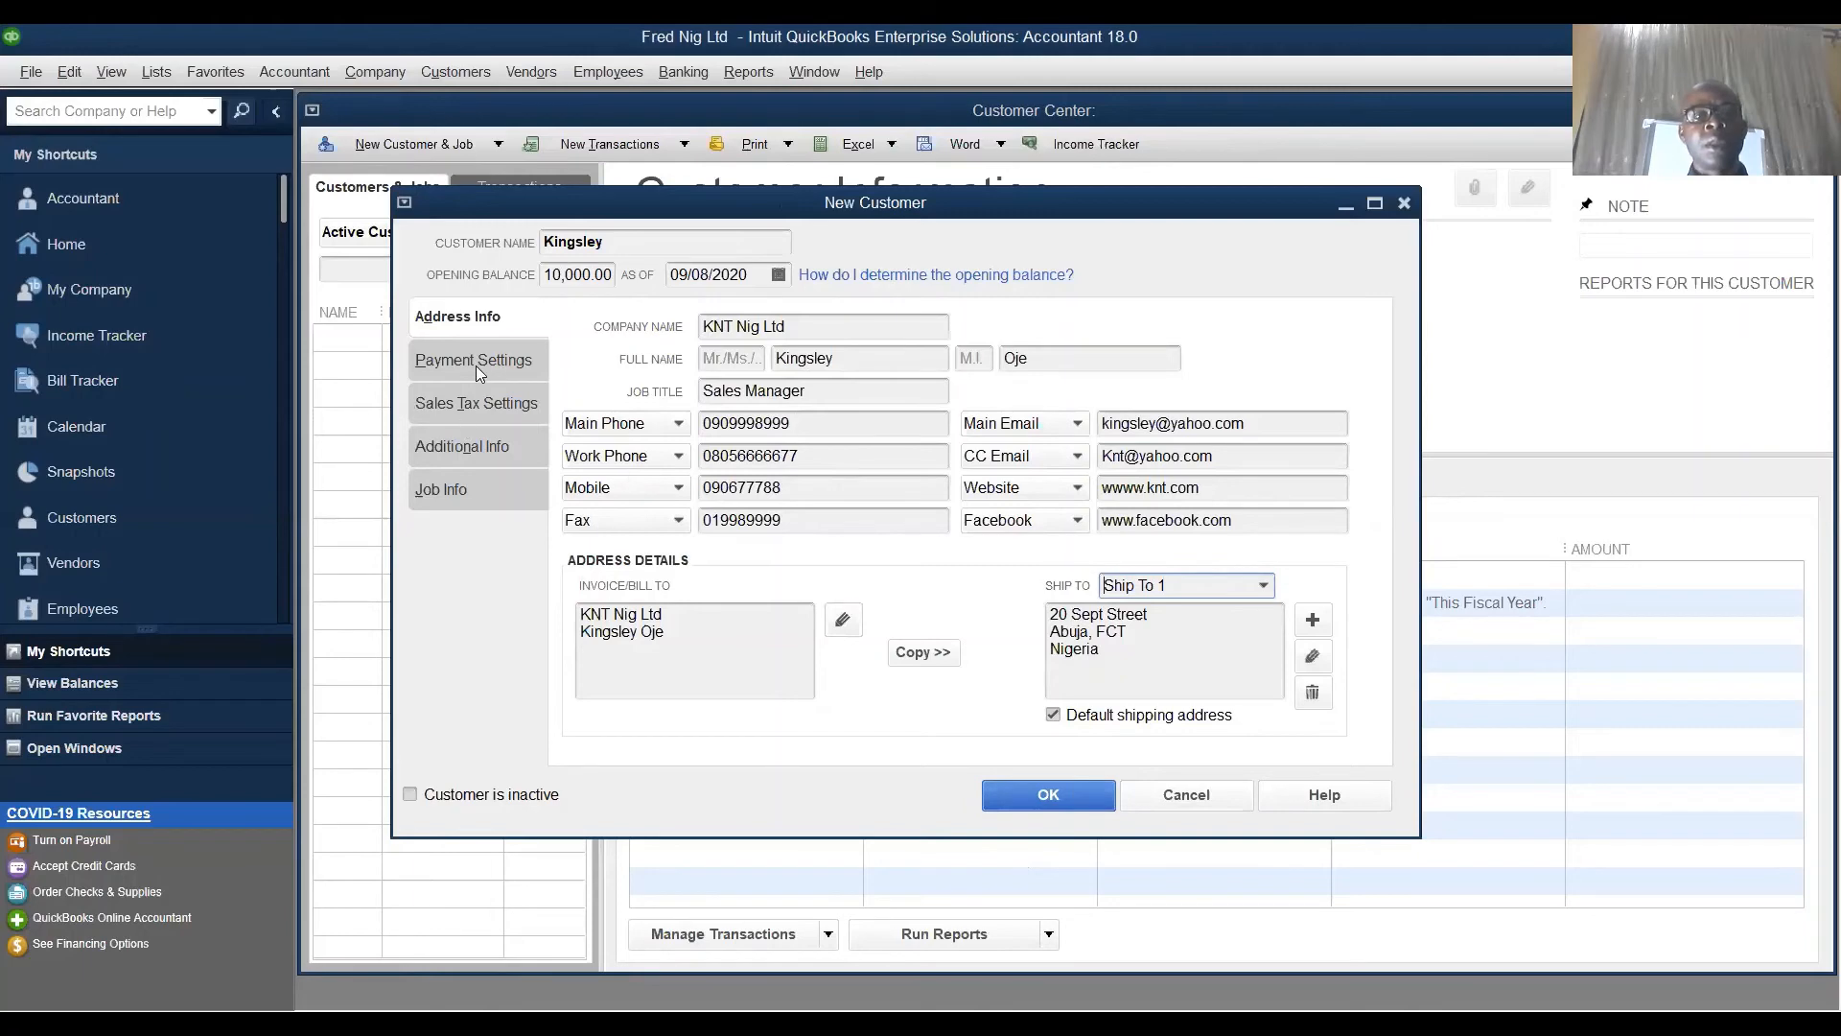
click(1060, 799)
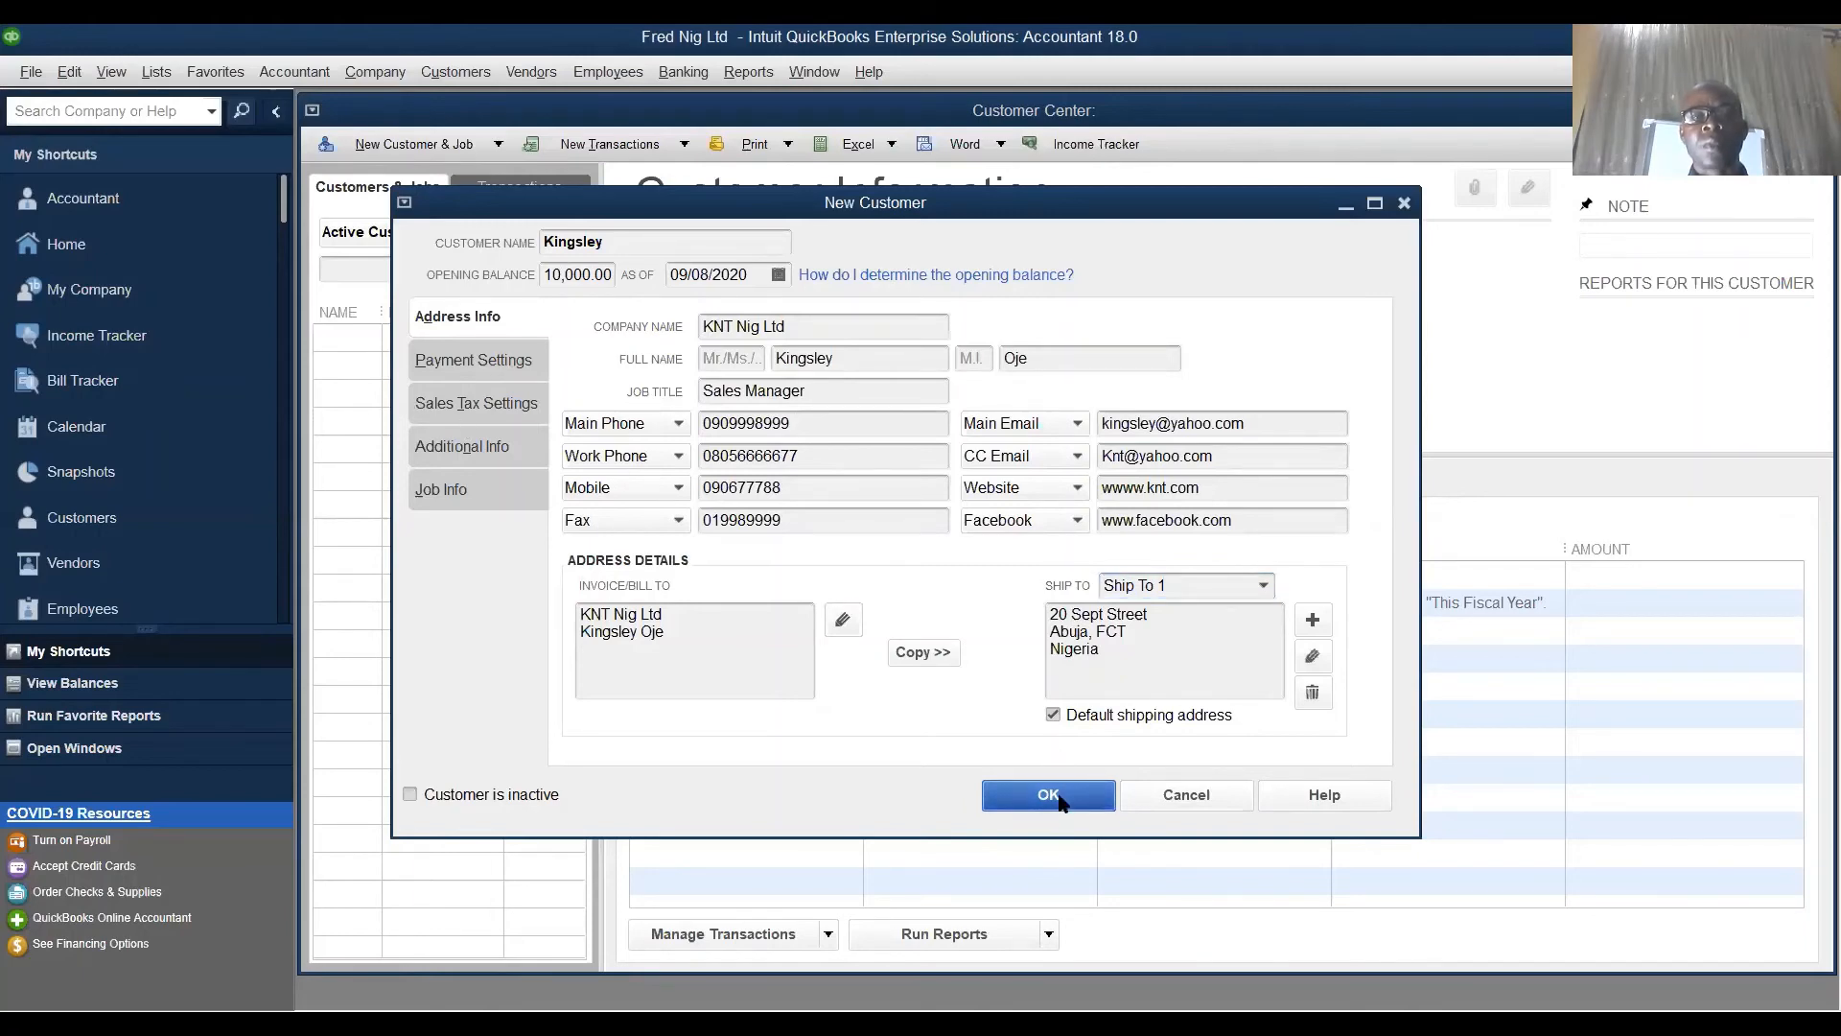
click(1061, 792)
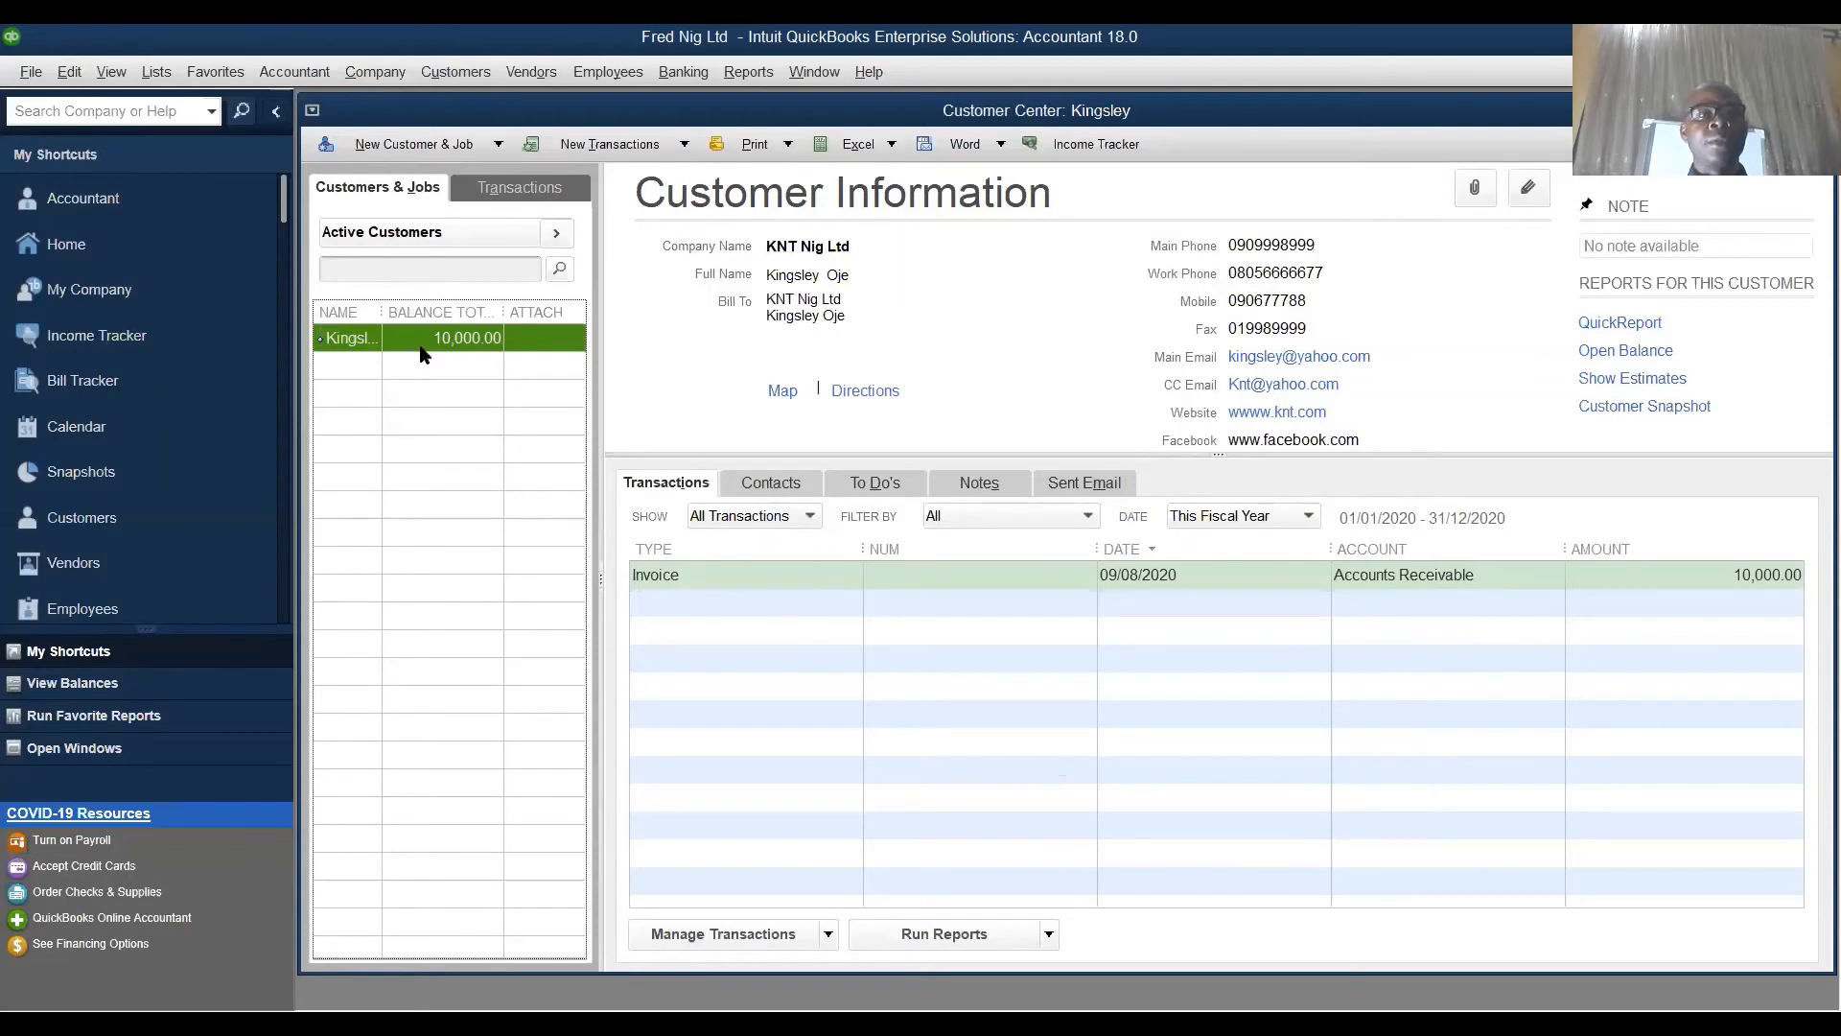
click(497, 144)
- Add a customer with company Rosy Nig Ltd, copy it to Invoice/Bill To, and save
click(418, 170)
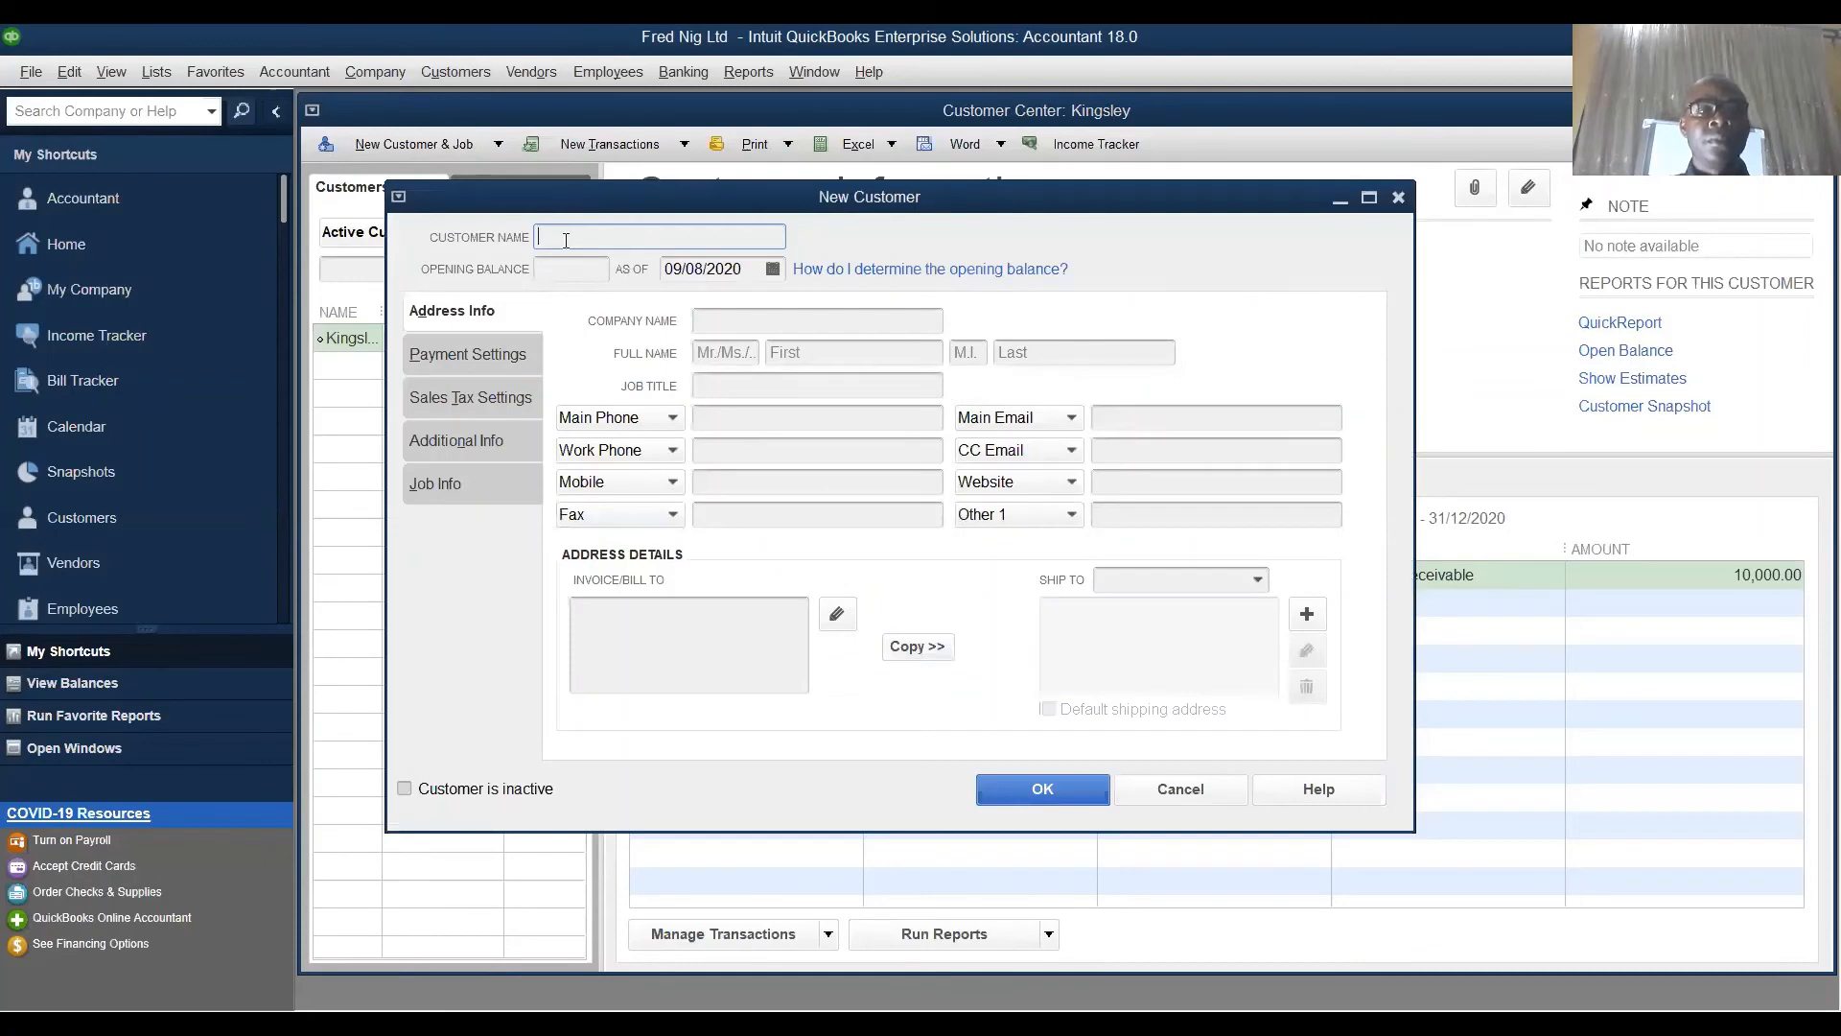
text(Rose)
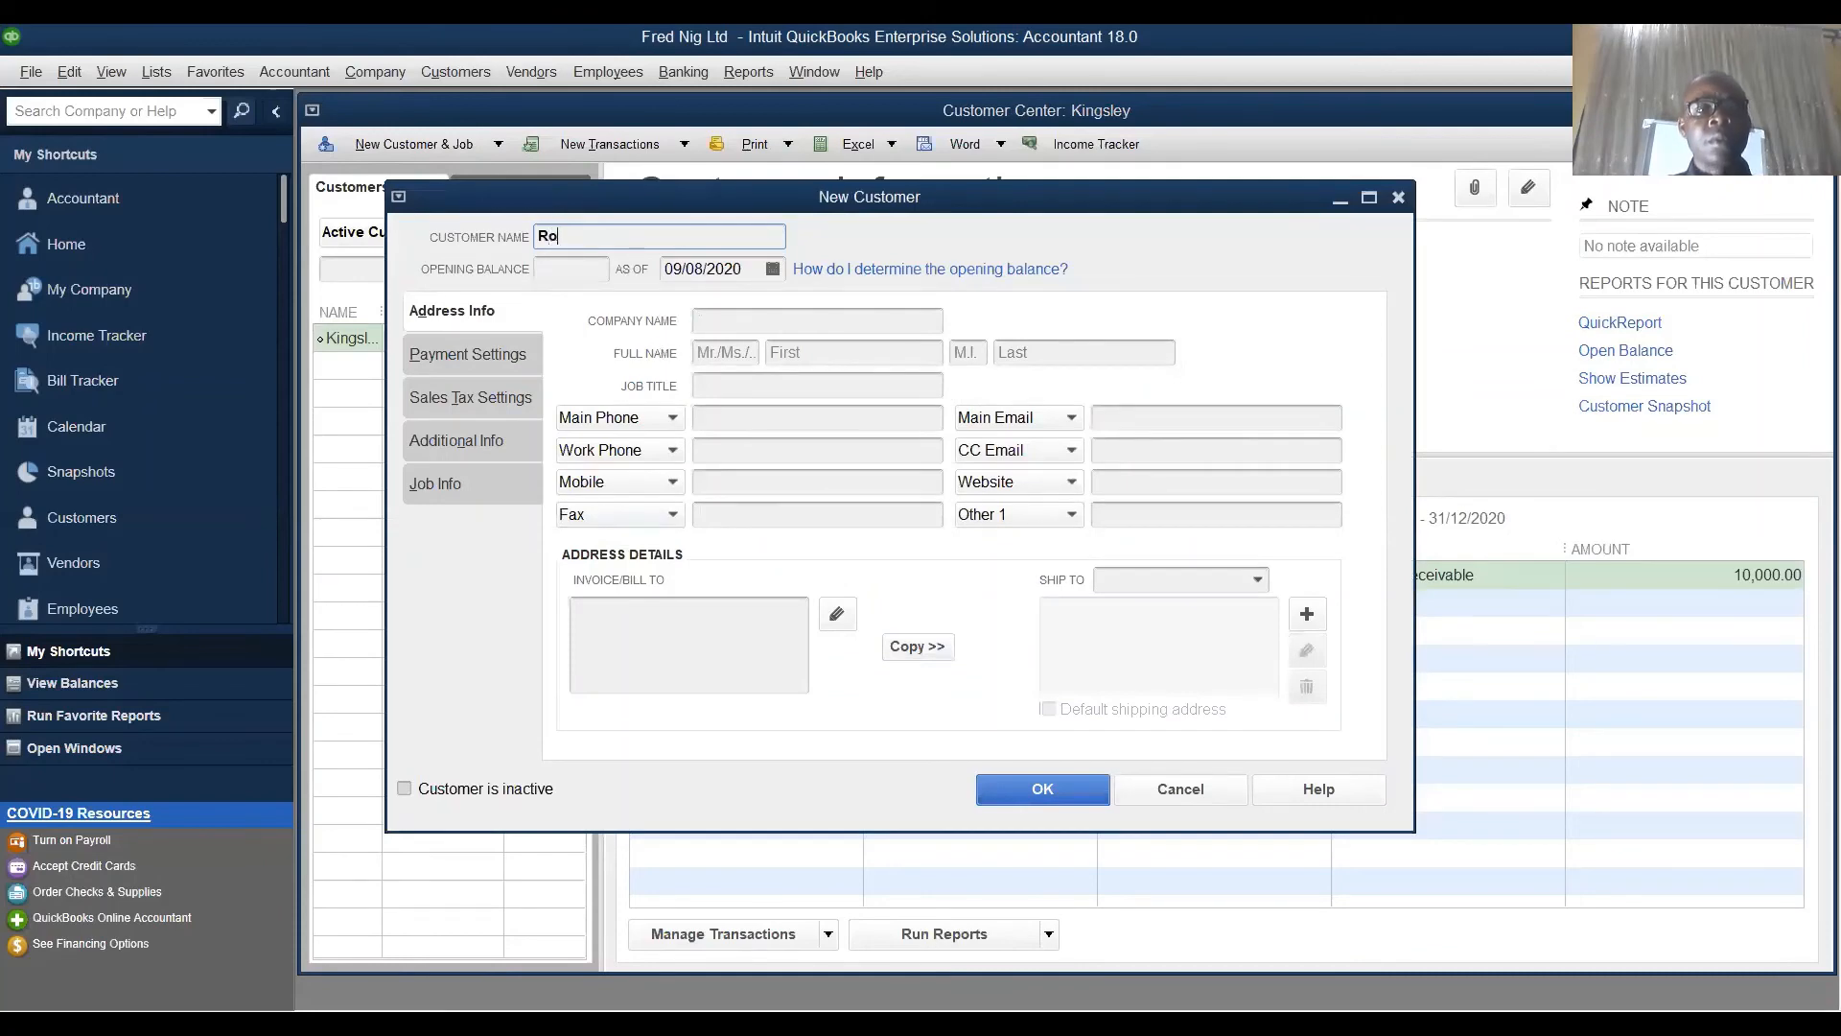
click(575, 271)
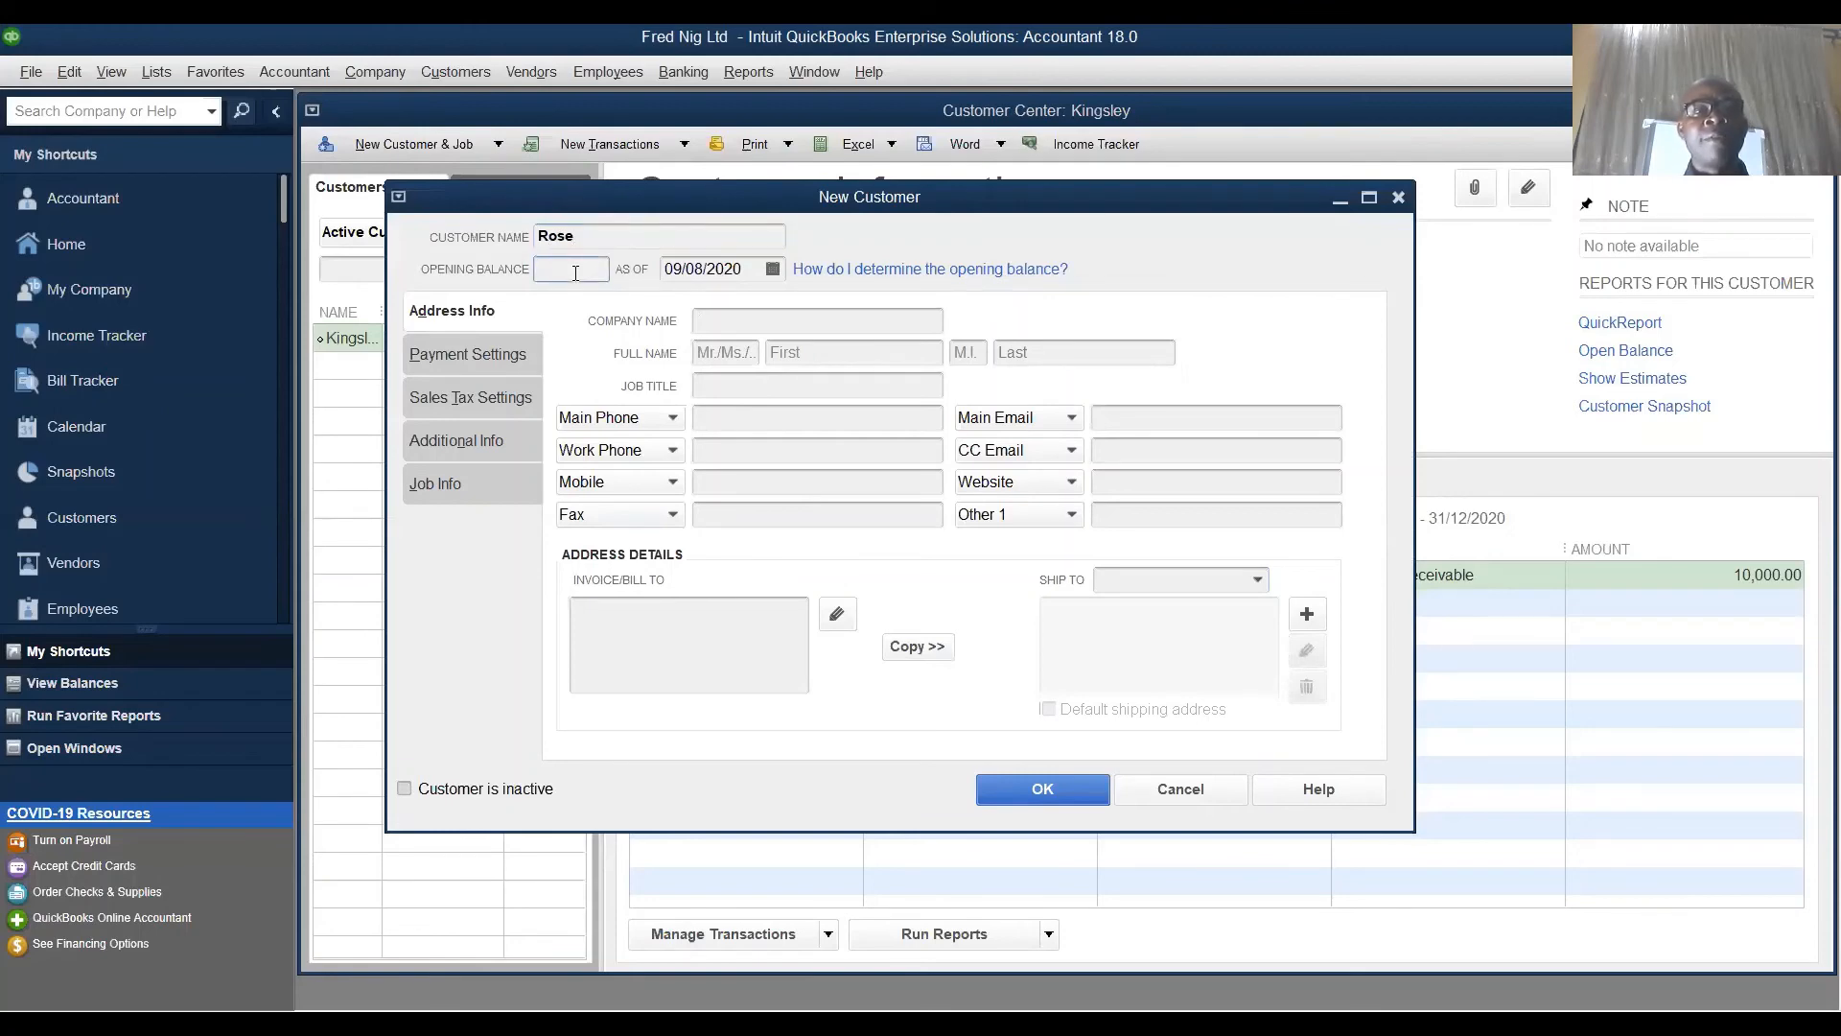
click(735, 323)
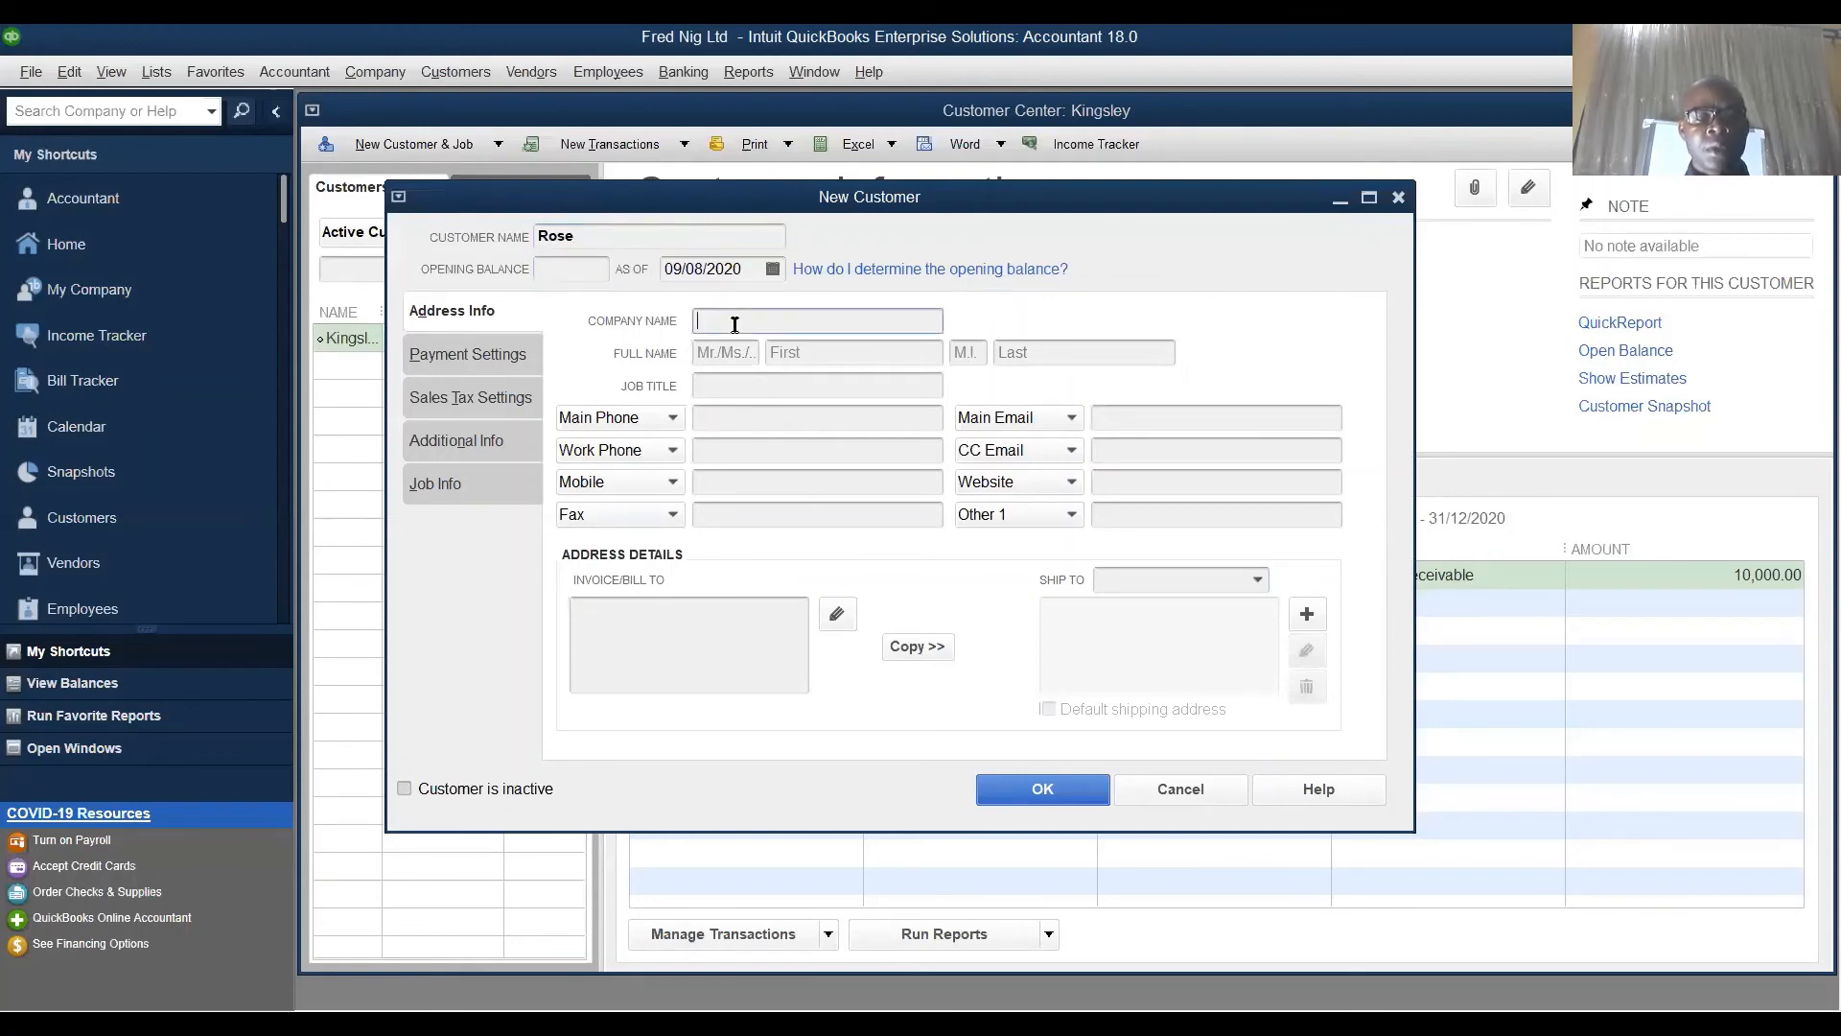
text(Rosy)
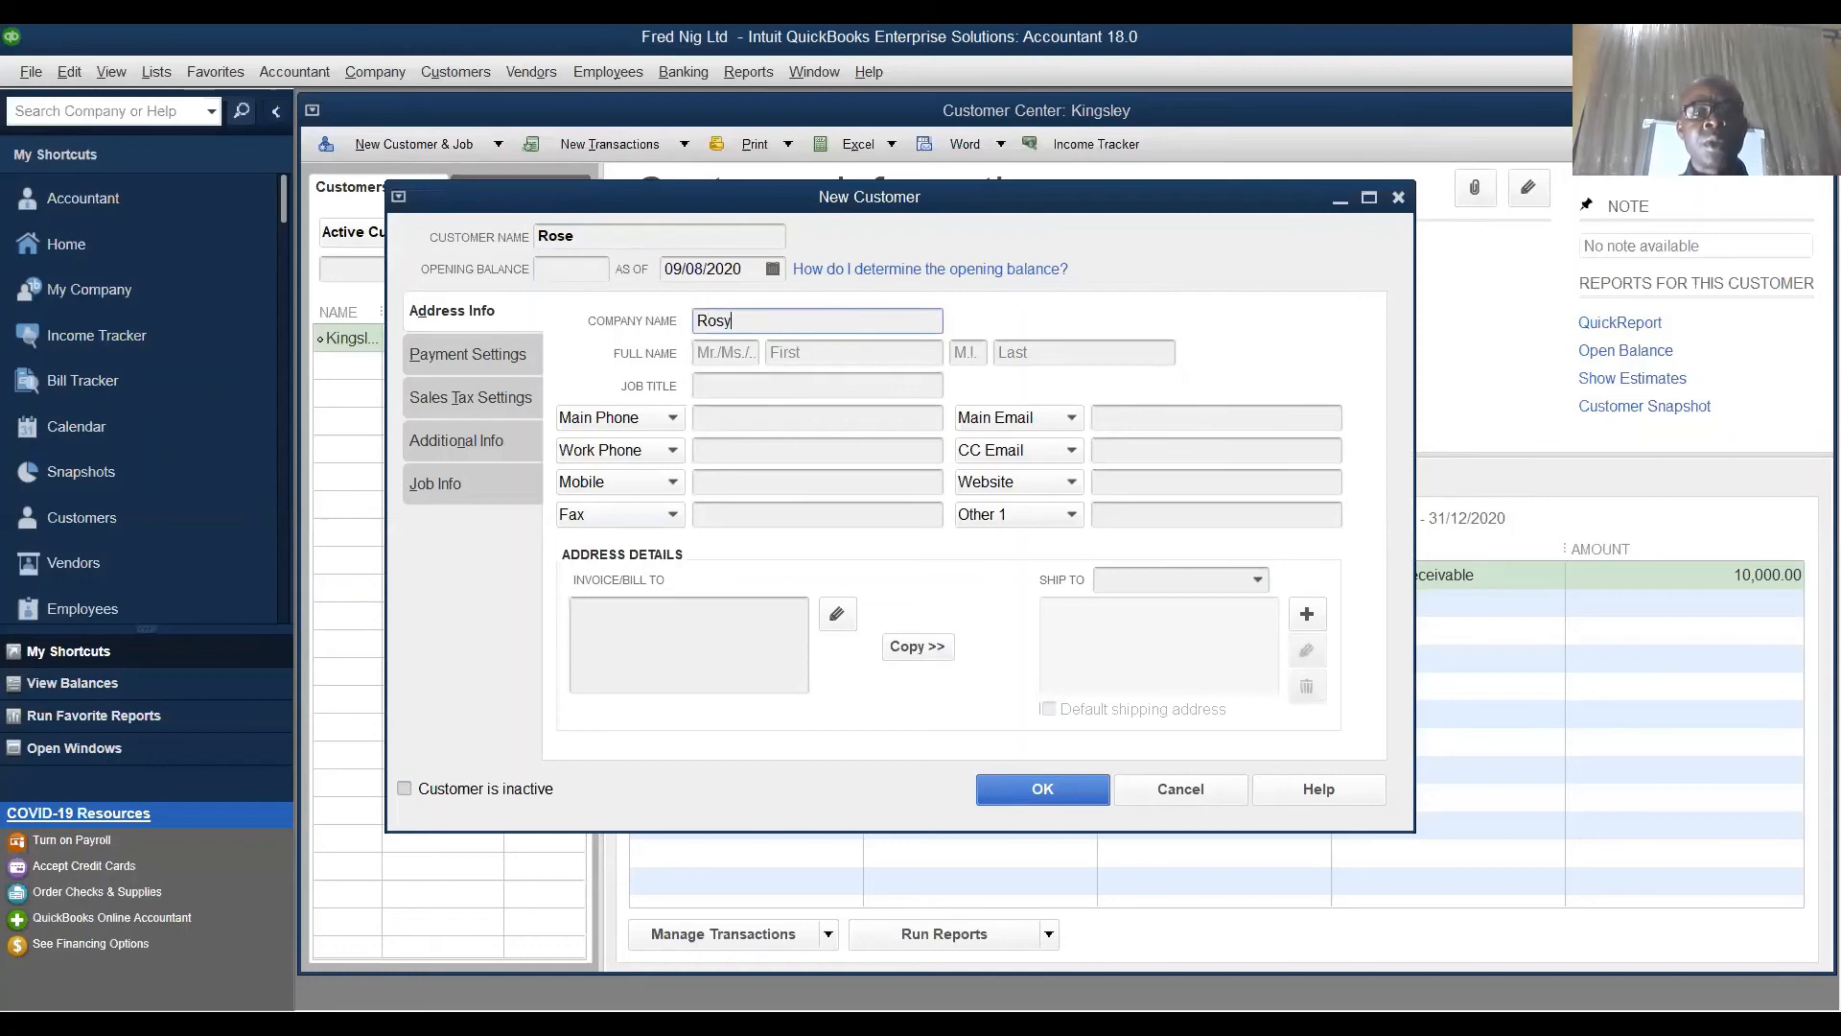
text( Nig Ltd)
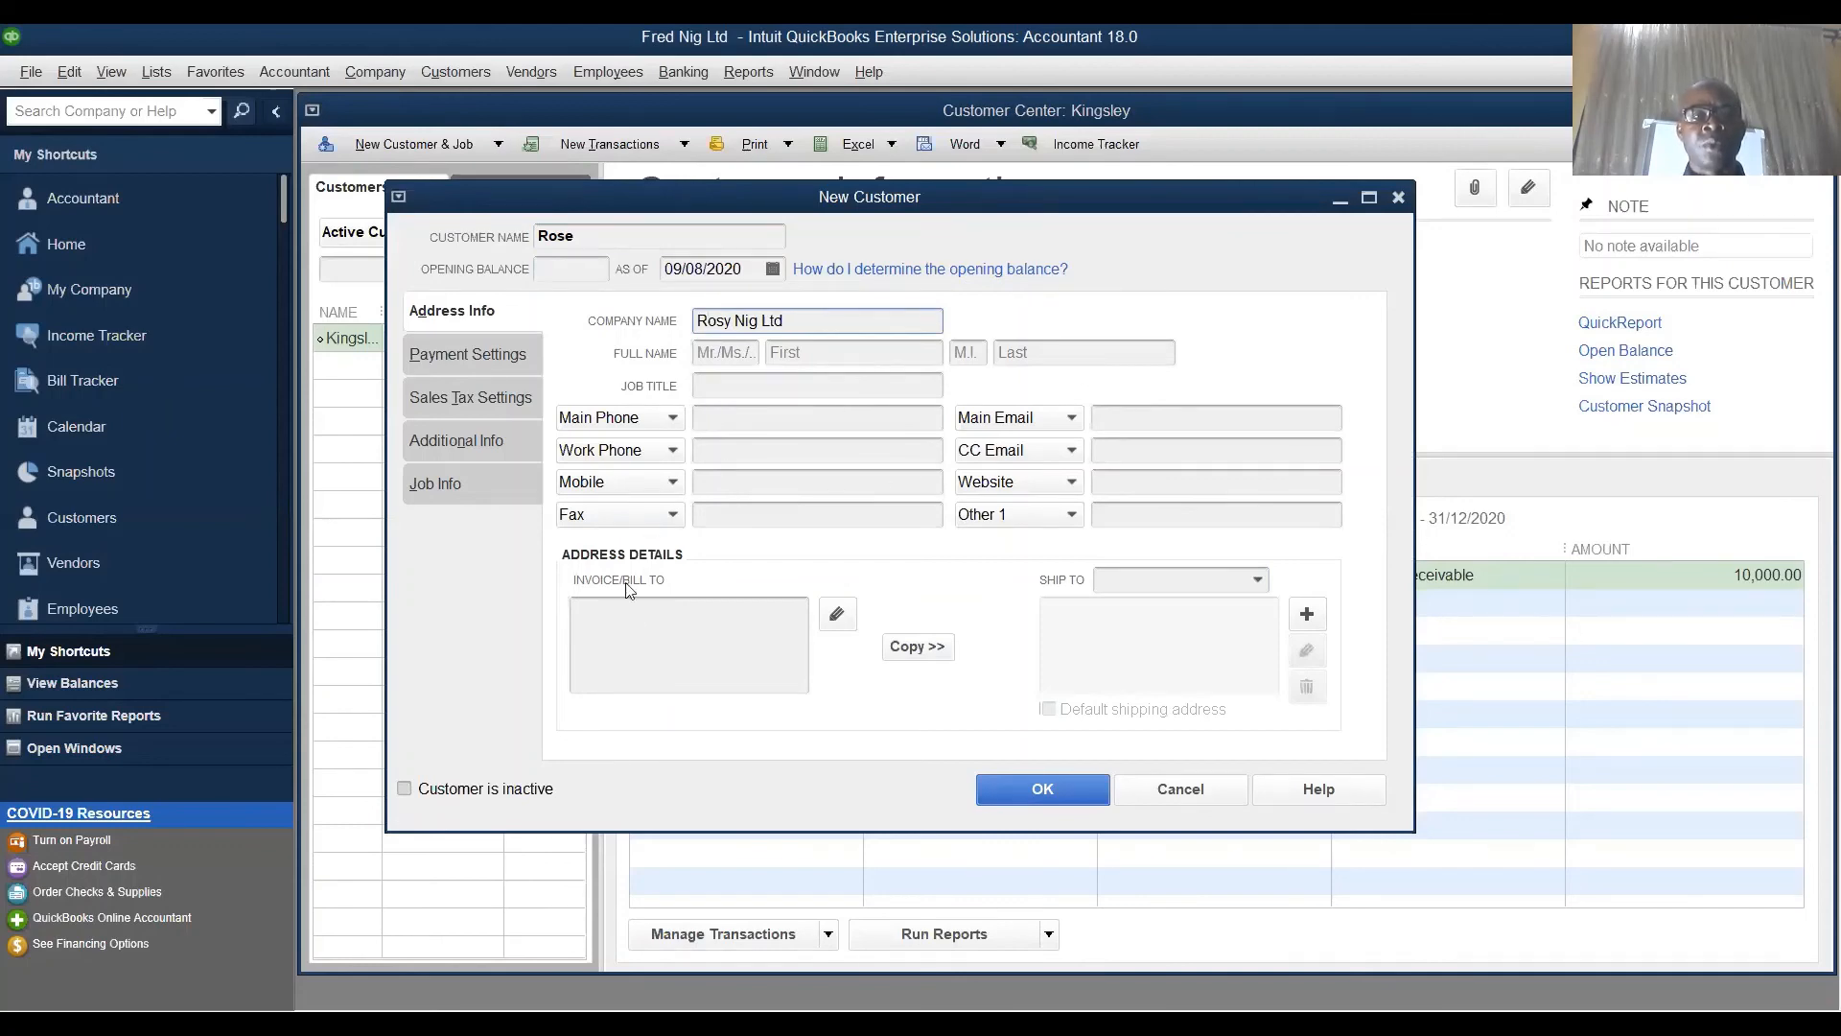
click(610, 624)
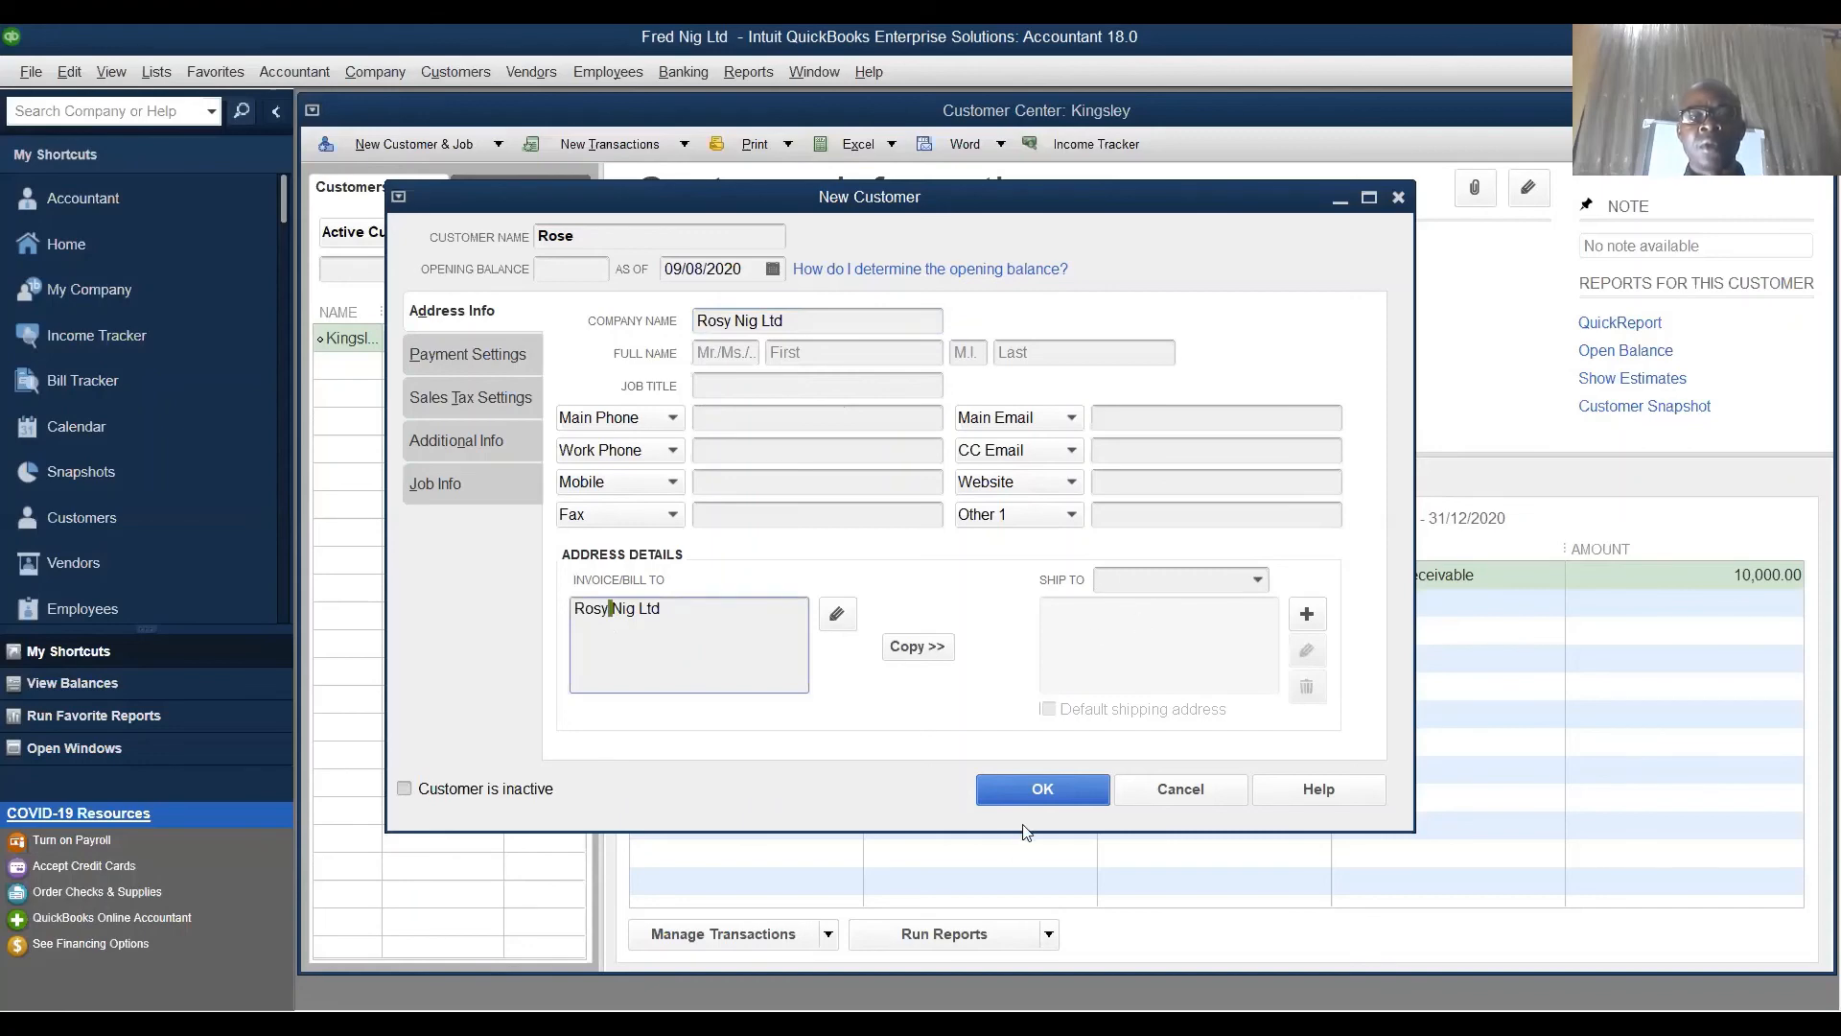
click(1042, 789)
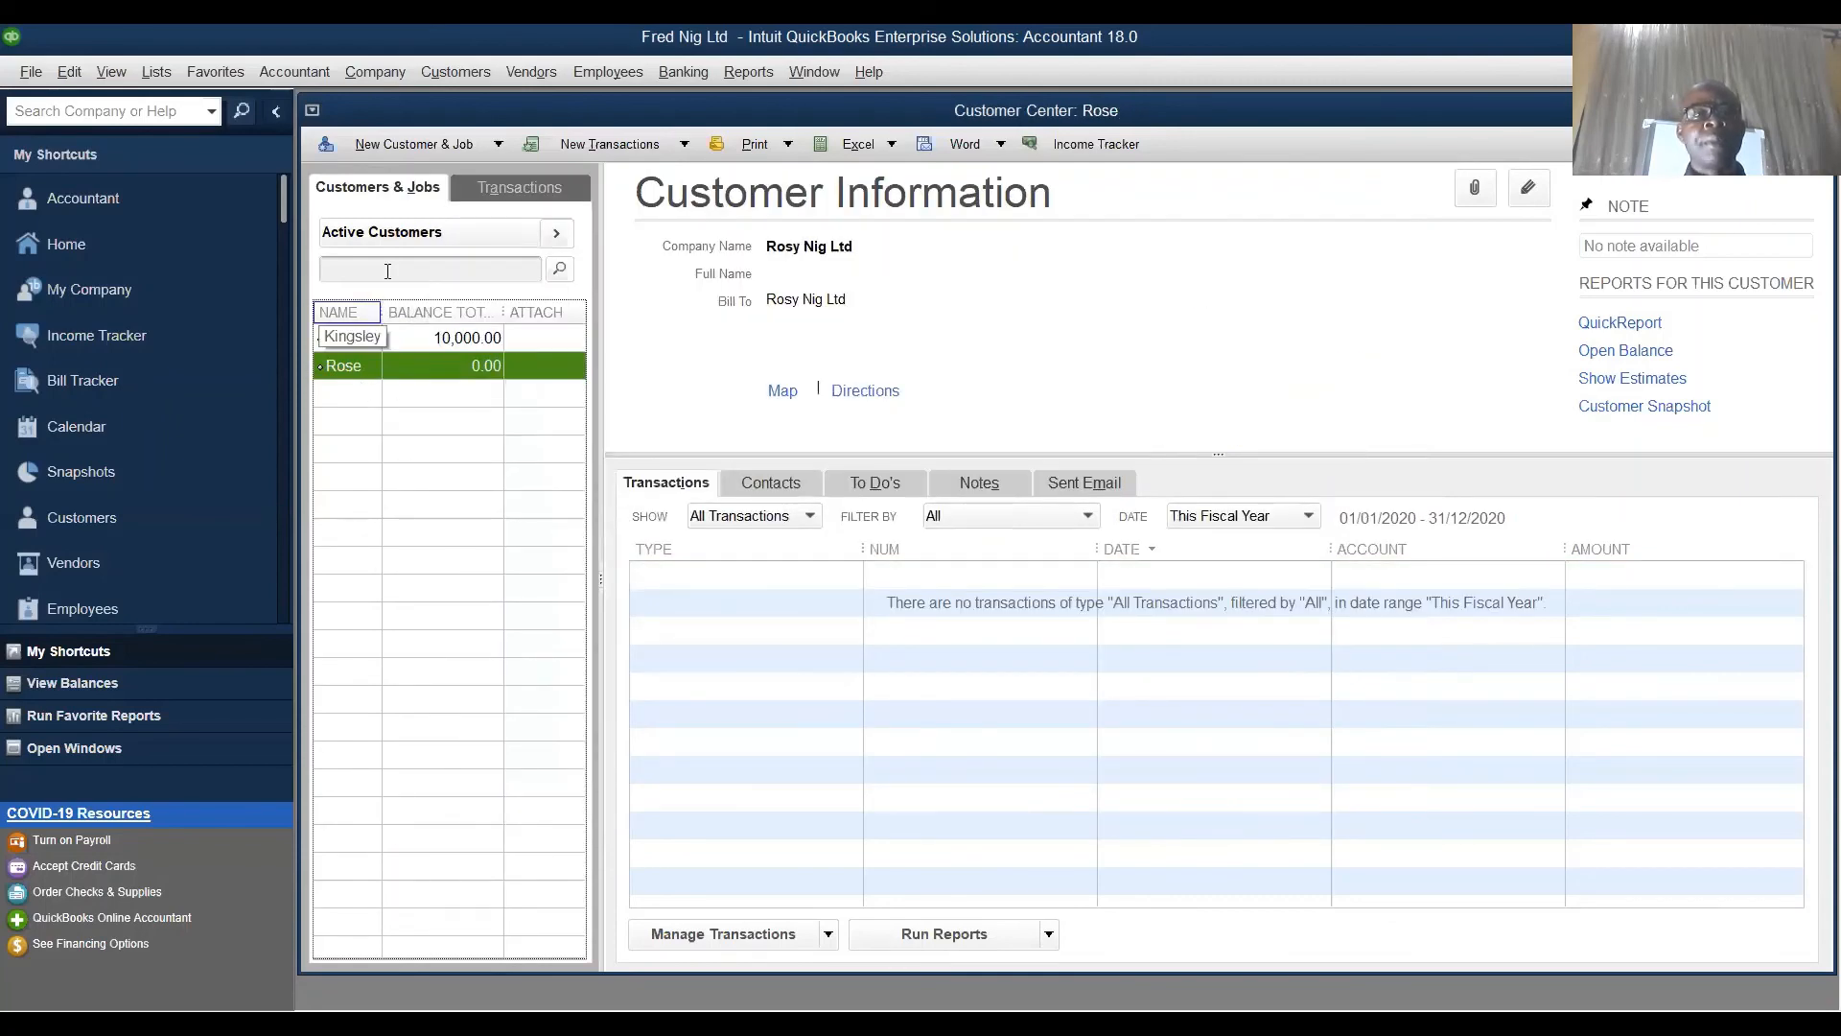
click(428, 145)
- Add a customer with company Fred Nig Ltd, copy it to Invoice/Bill To, and save
click(404, 178)
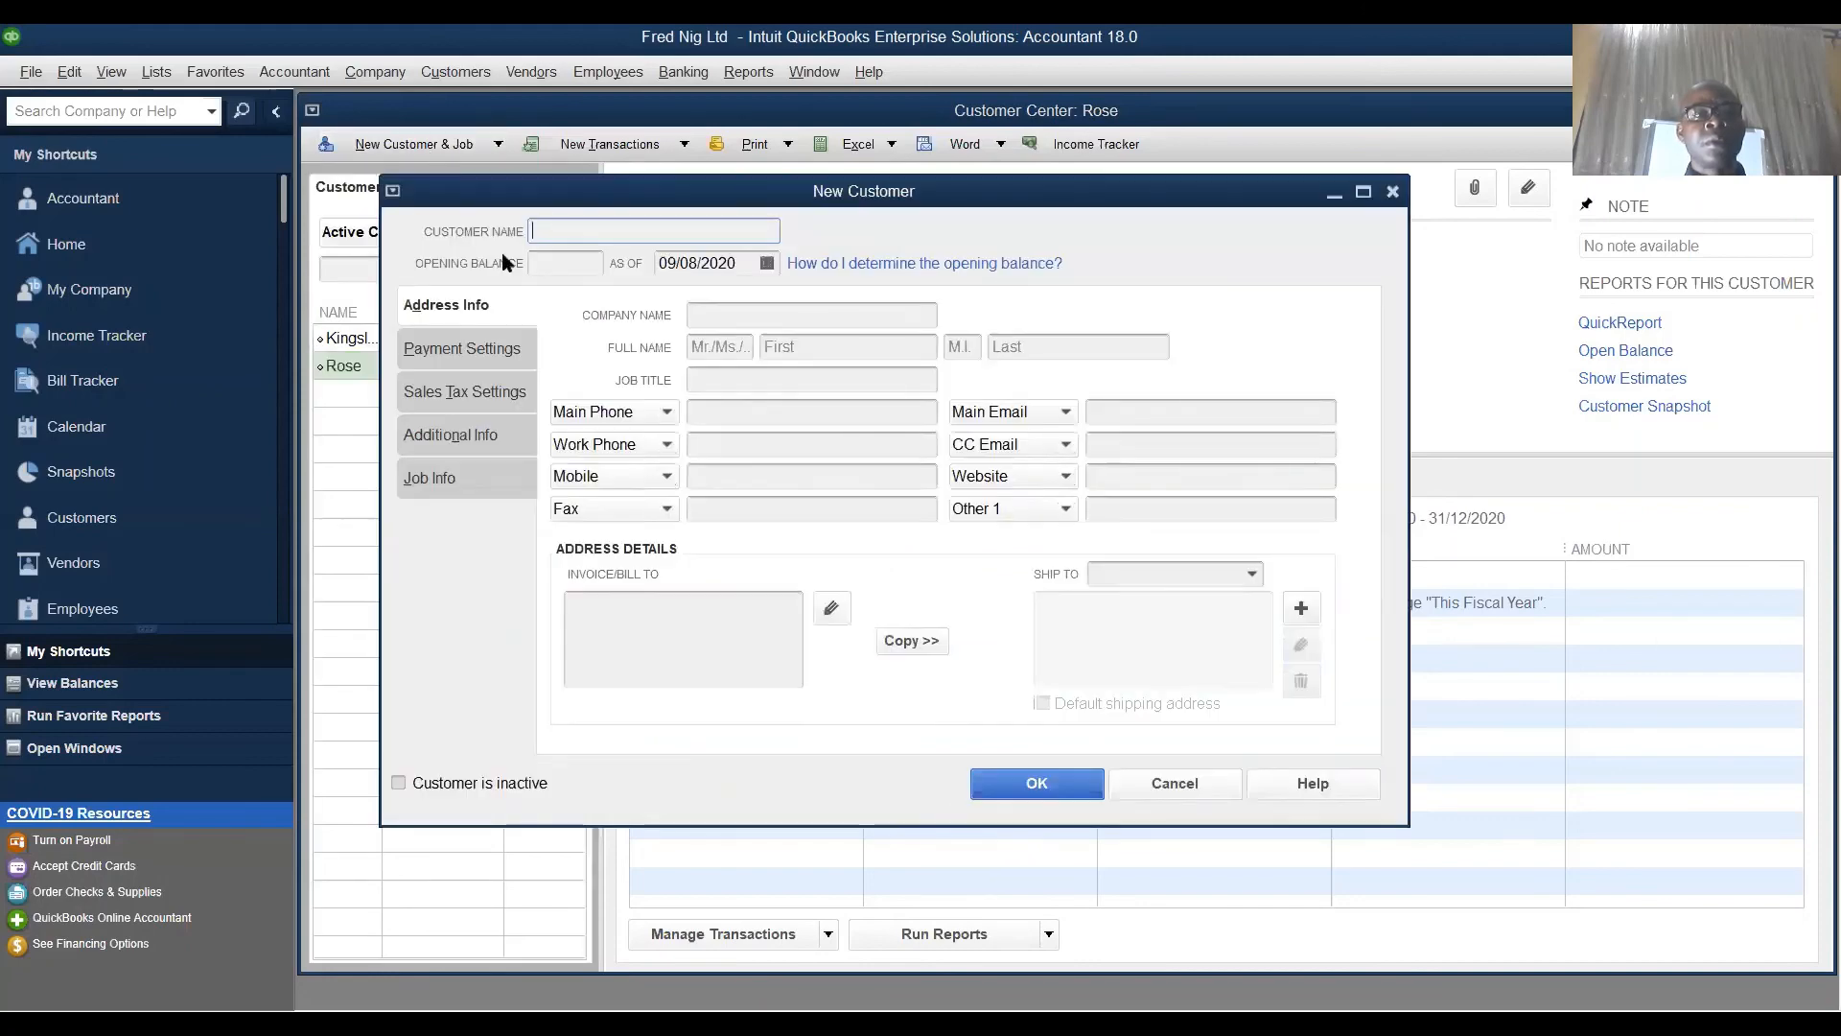
text(Fref)
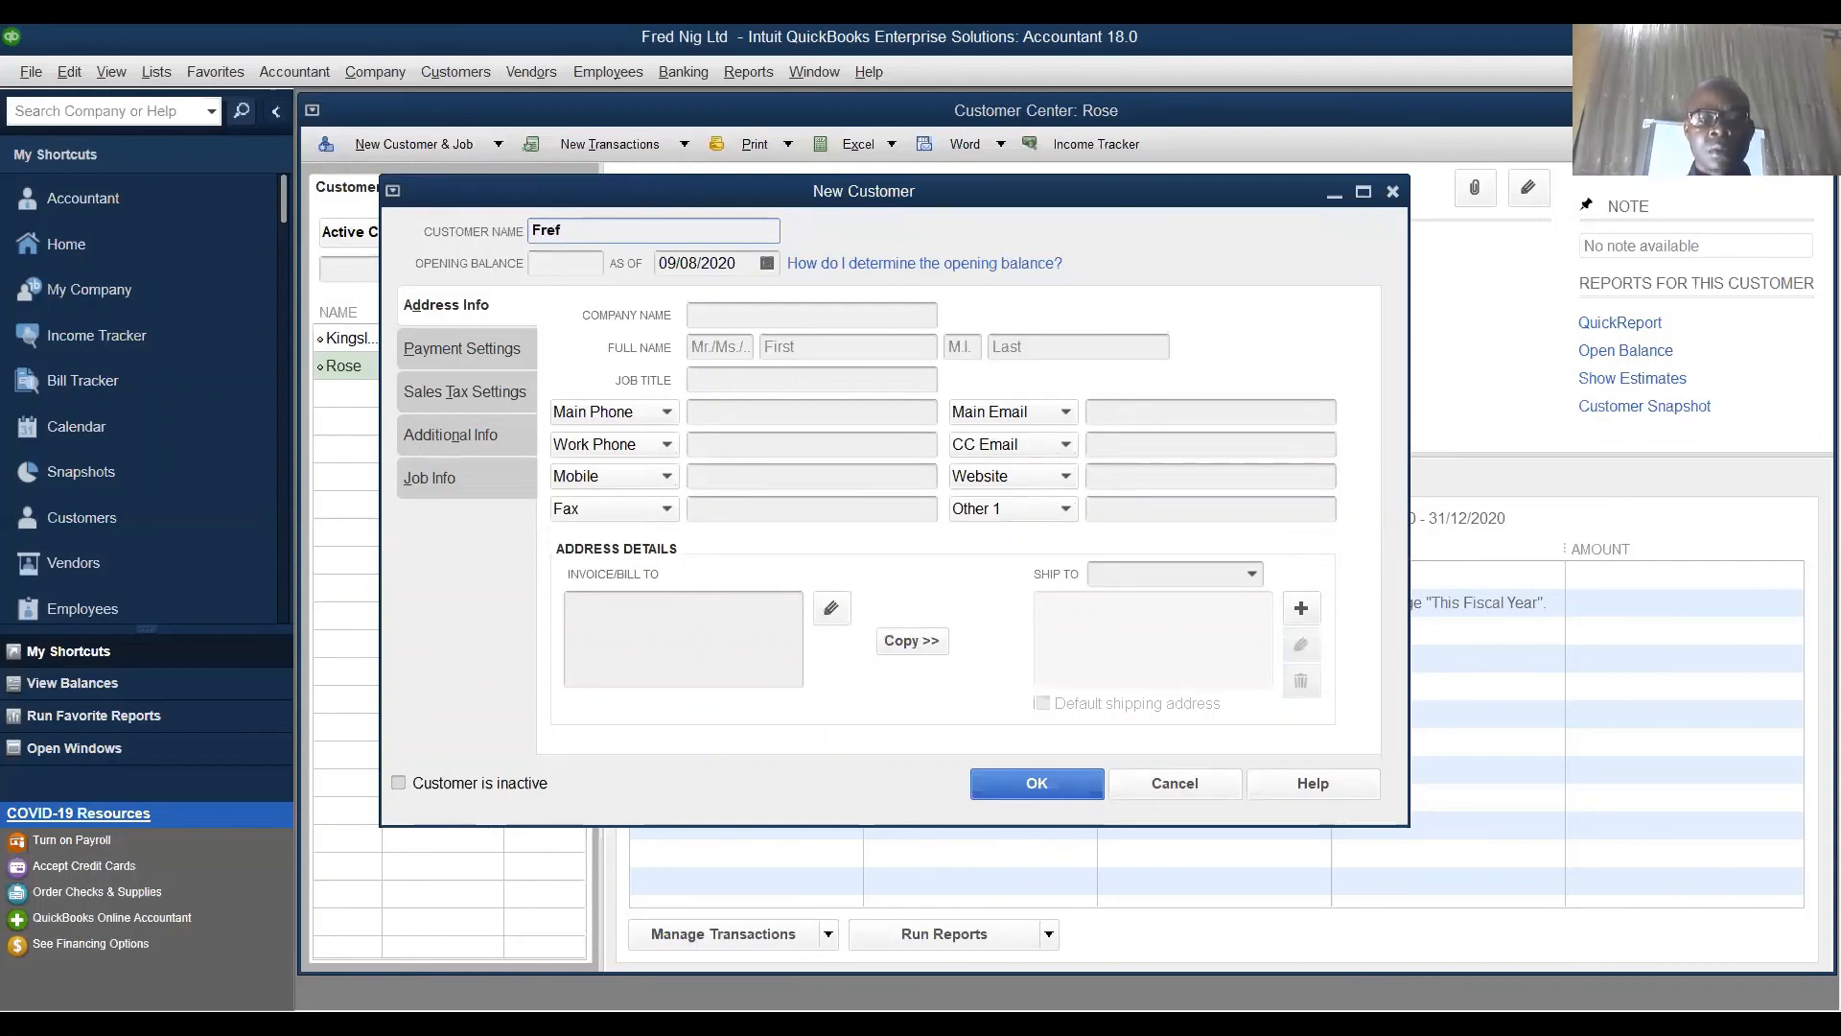
key(BackSpace)
text(d)
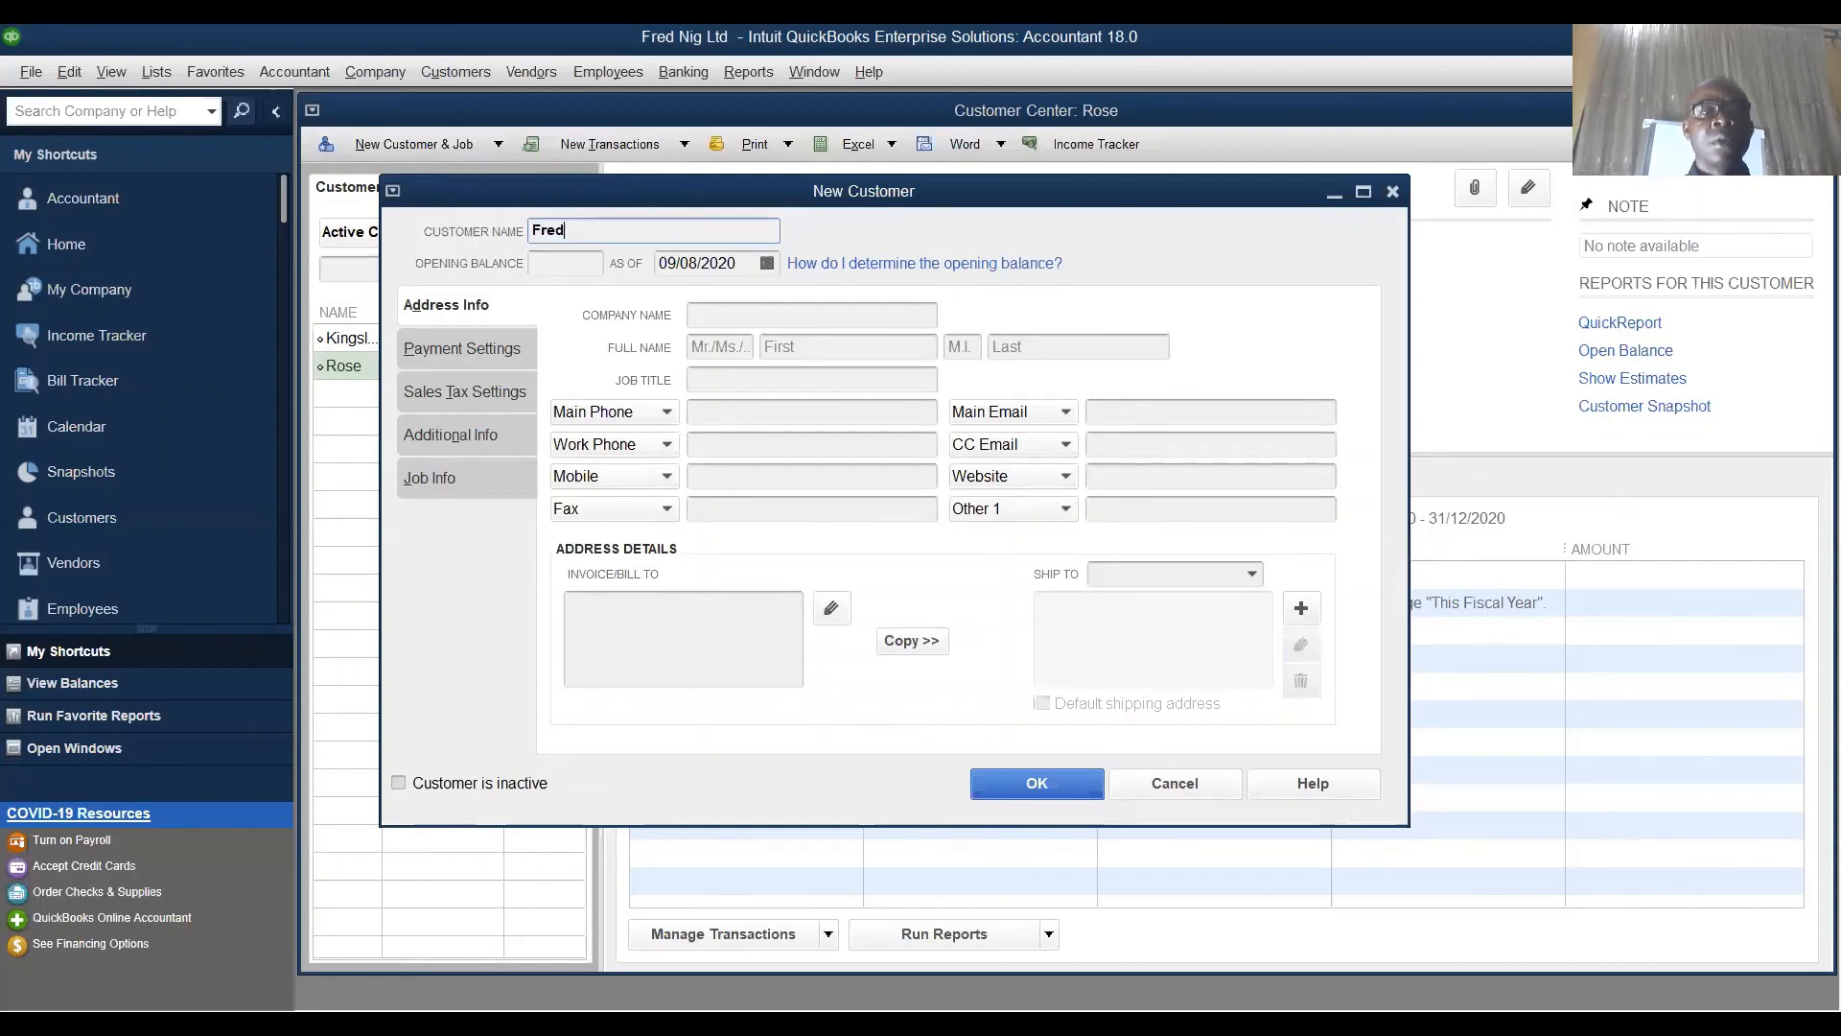
click(720, 313)
text(Fred )
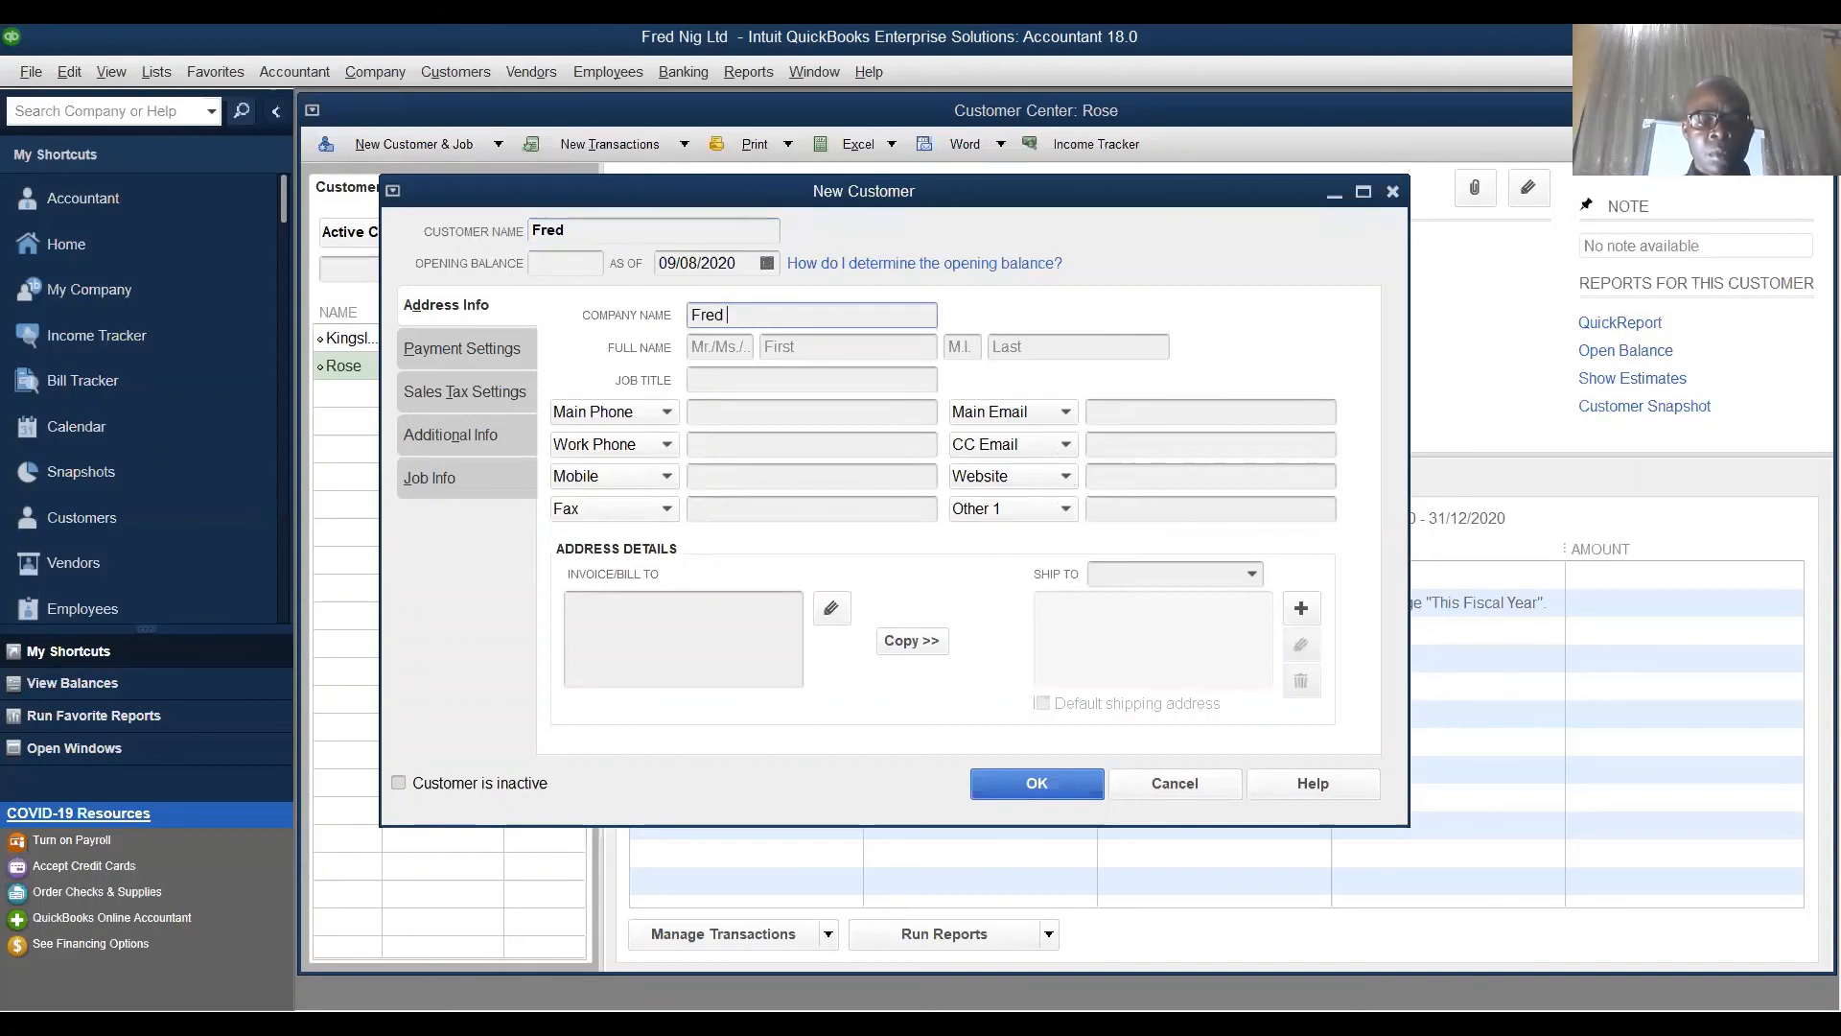
text(Nig Ltd)
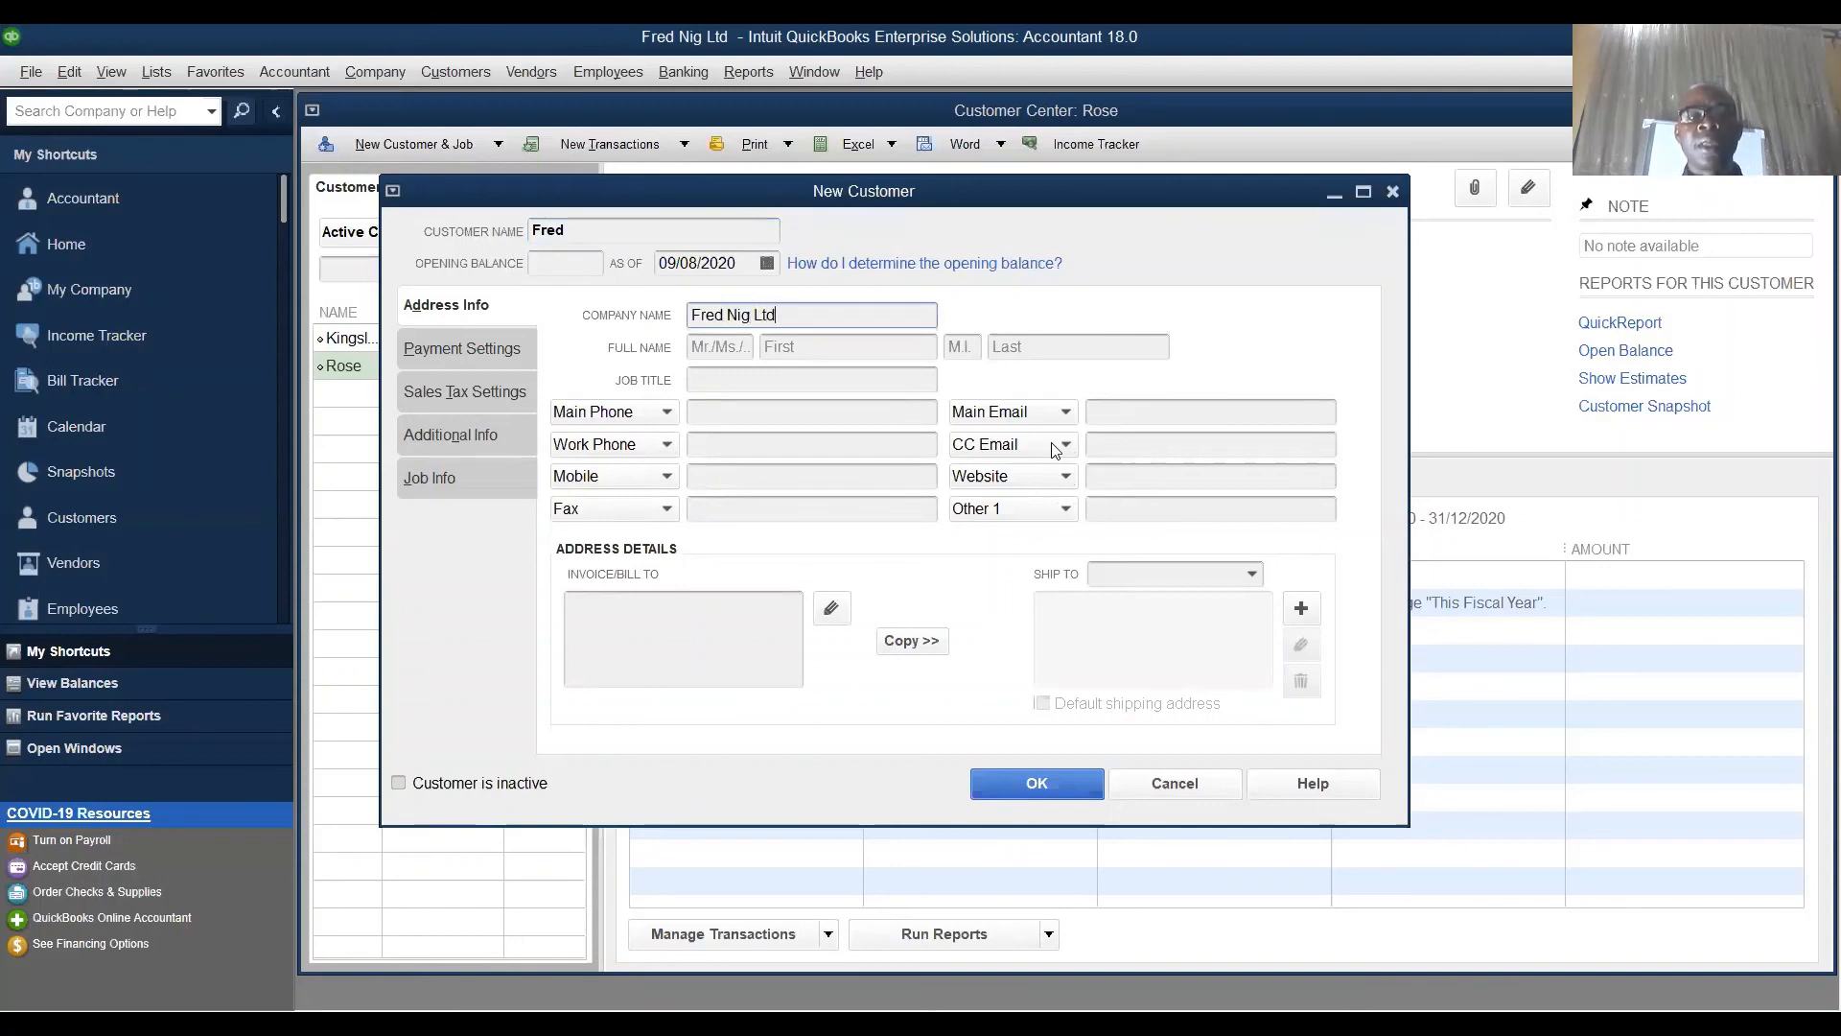
click(756, 607)
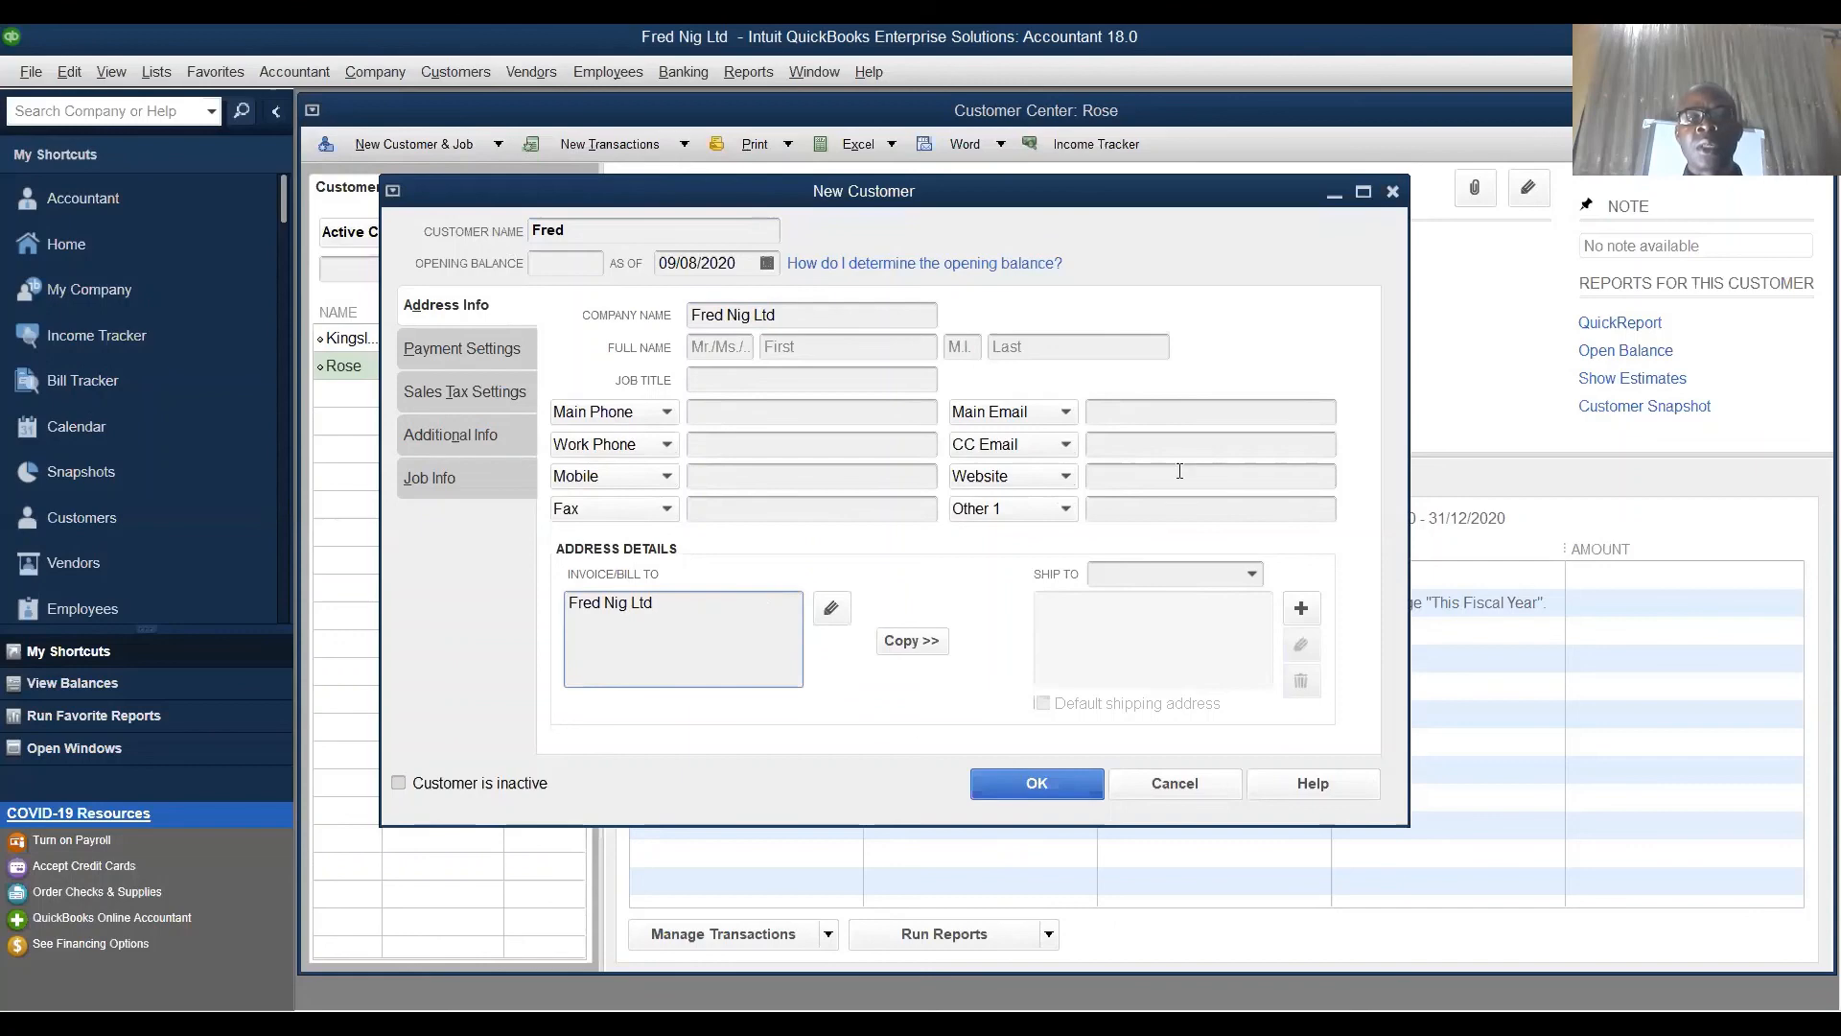
click(1063, 785)
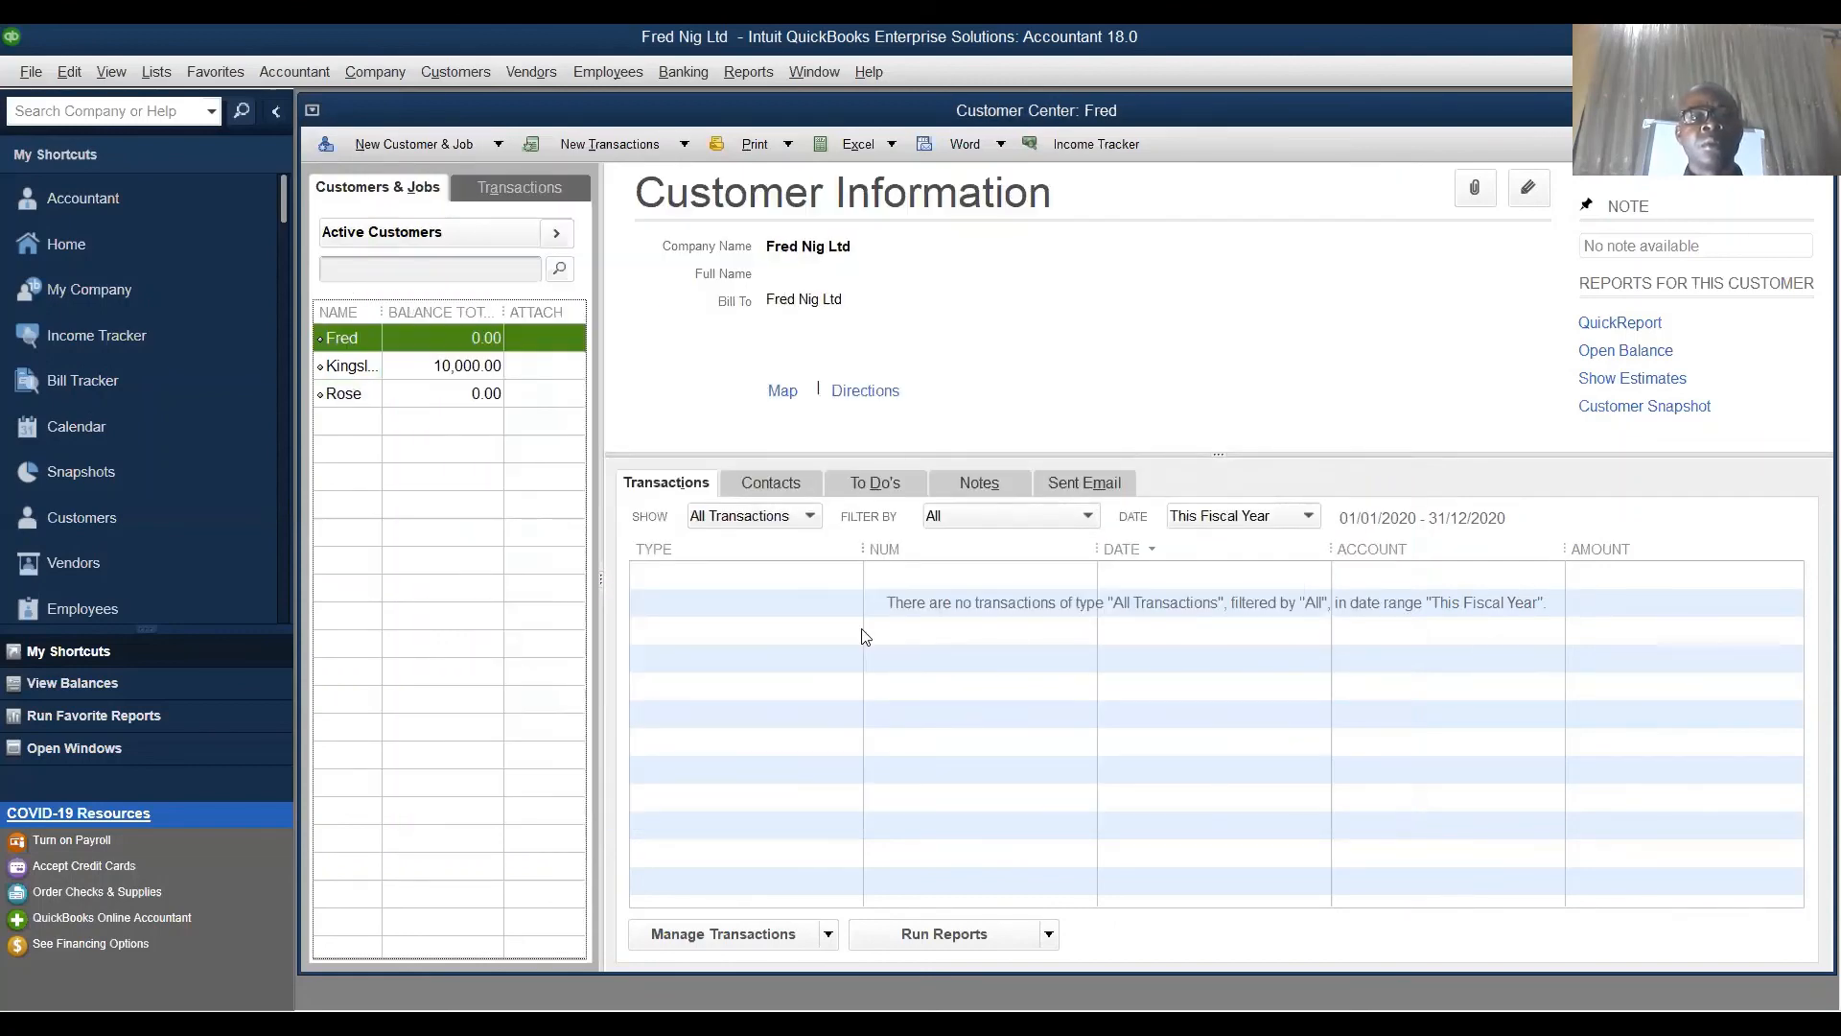